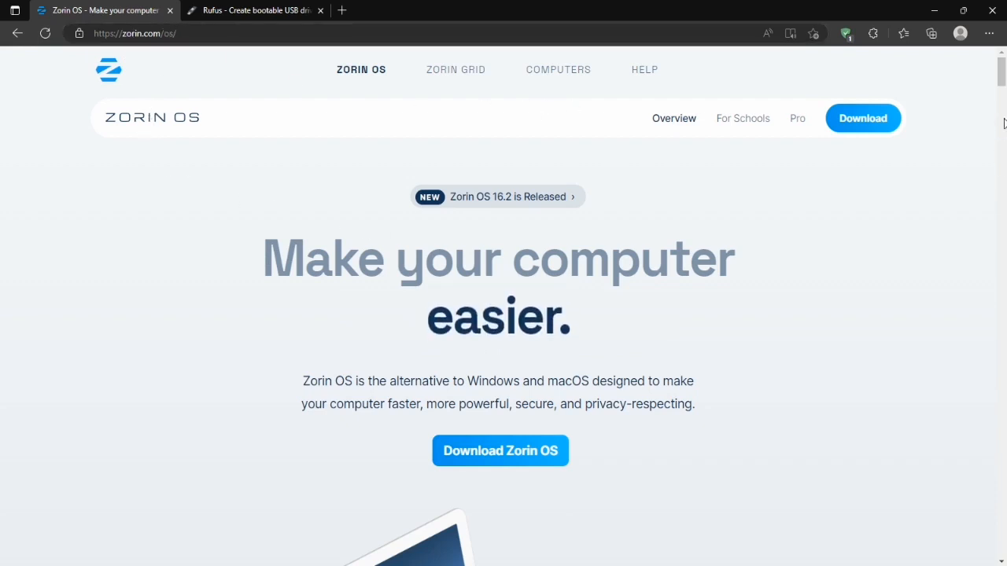
Look through the Zorin OS overview page, including the familiar desktop, speed and Zorin Connect sections
left_click_drag(1001, 79, 1004, 100)
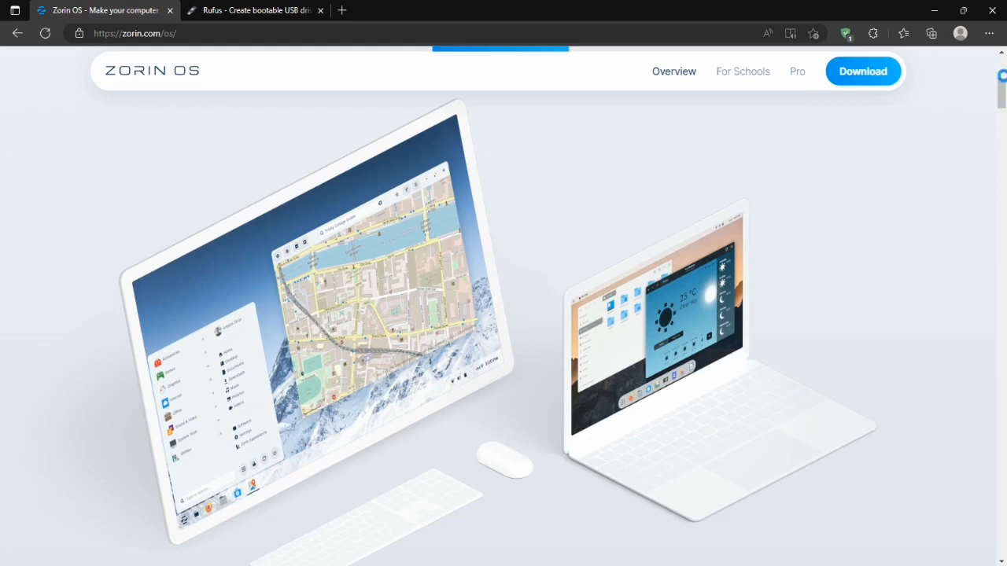
left_click_drag(1002, 94, 1002, 142)
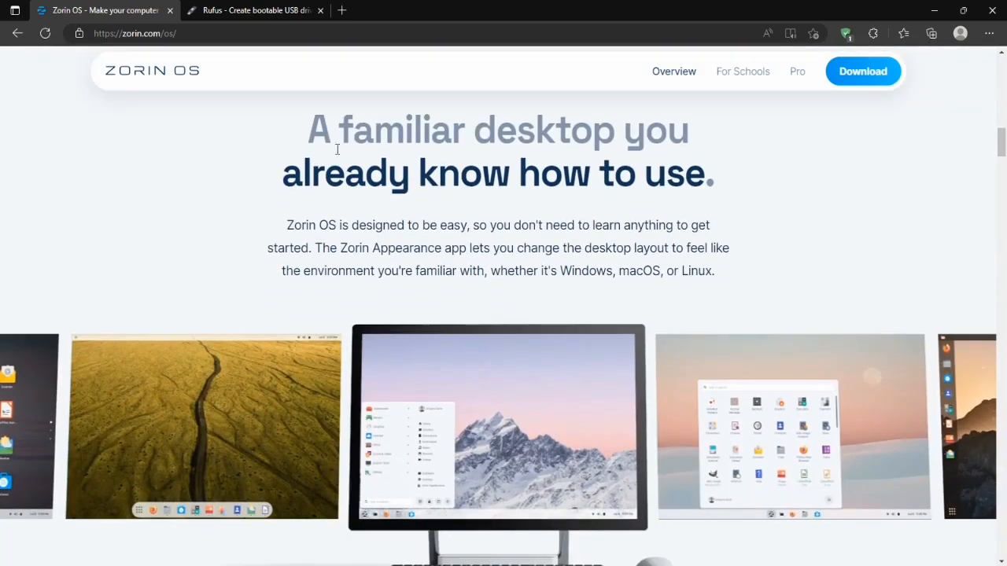
left_click_drag(284, 139, 715, 146)
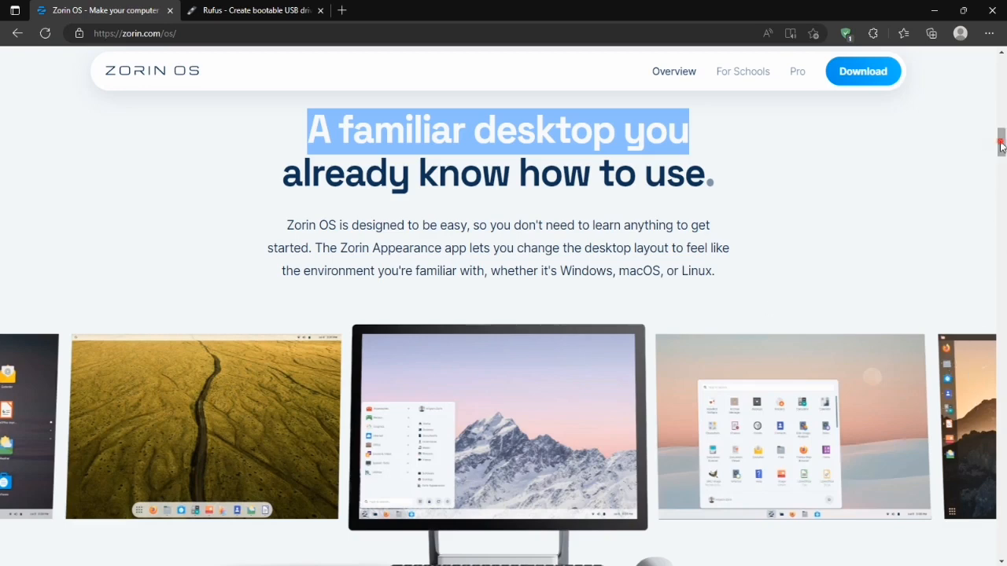
left_click_drag(1000, 142, 1003, 166)
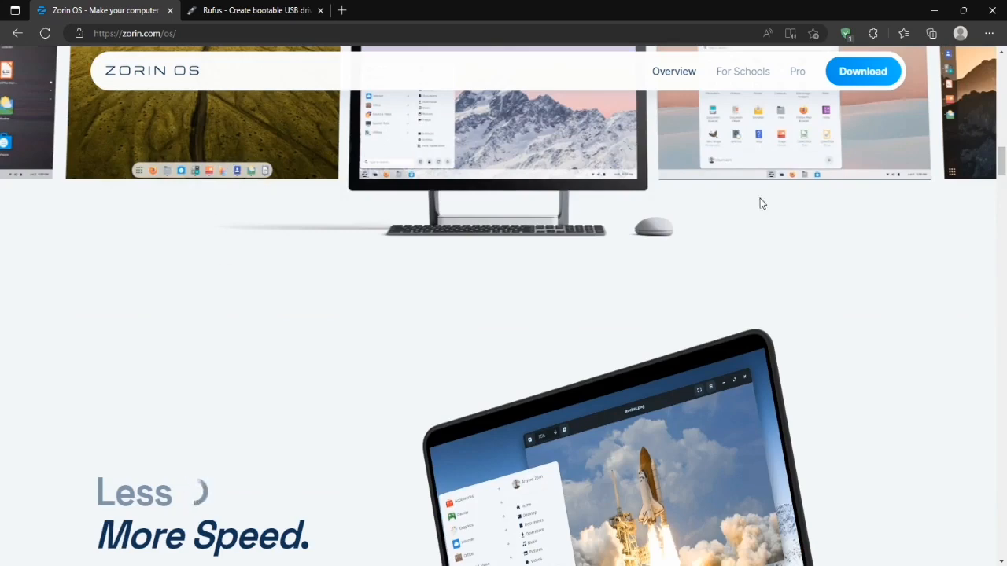
left_click_drag(1002, 161, 1001, 176)
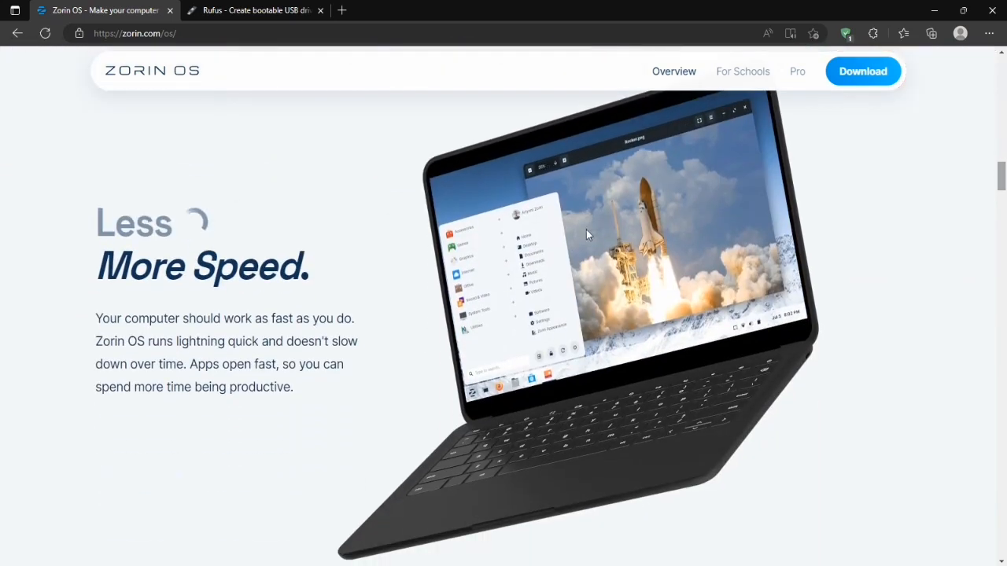
left_click_drag(53, 220, 394, 251)
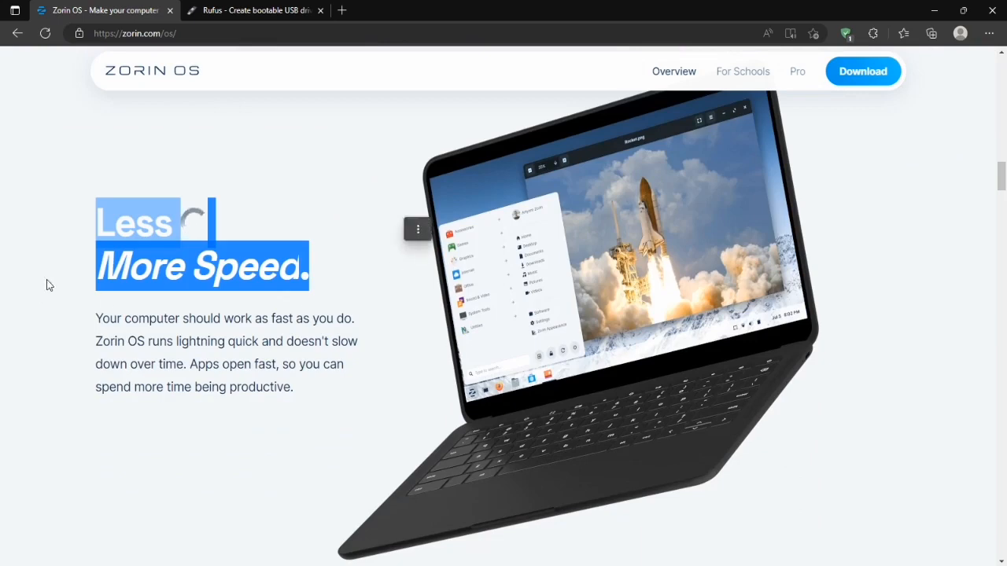
left_click(42, 322)
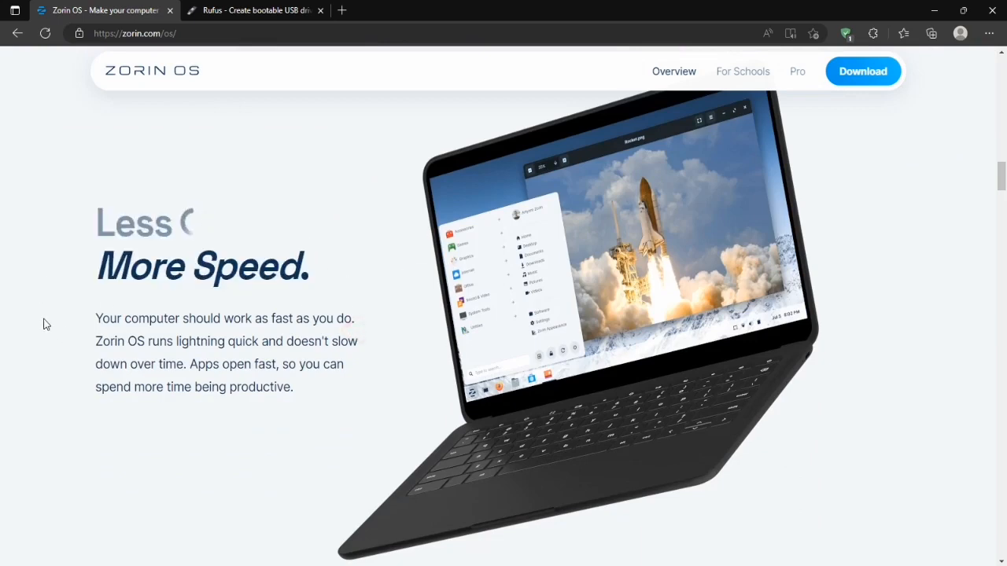
left_click_drag(79, 318, 370, 323)
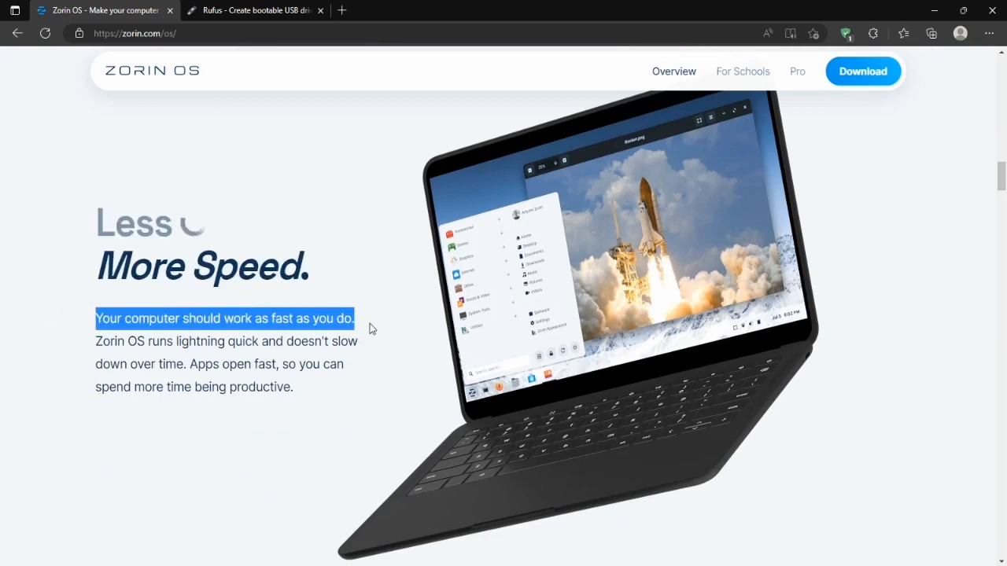
left_click(376, 372)
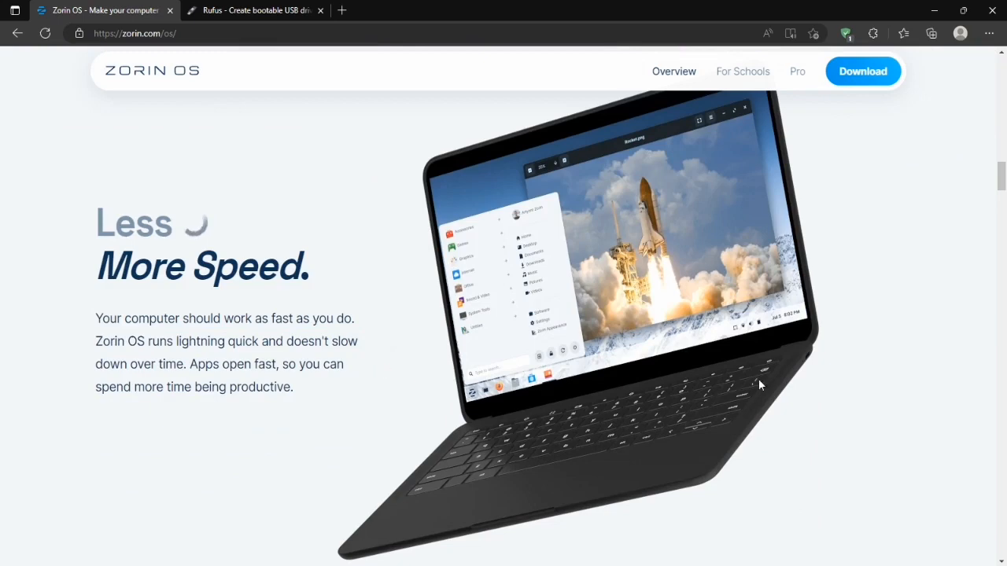
left_click_drag(1005, 176, 1004, 362)
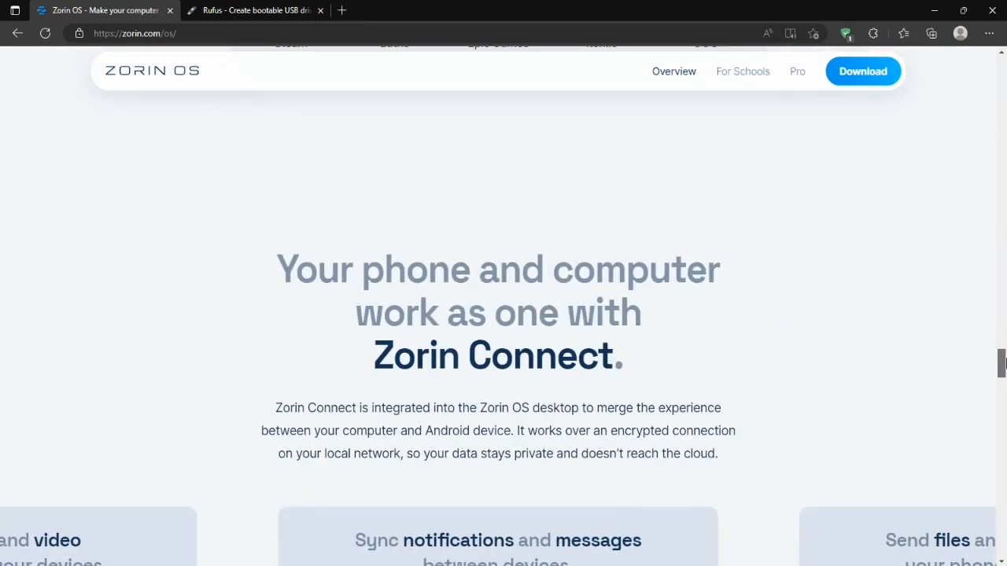
left_click_drag(1004, 362, 1004, 364)
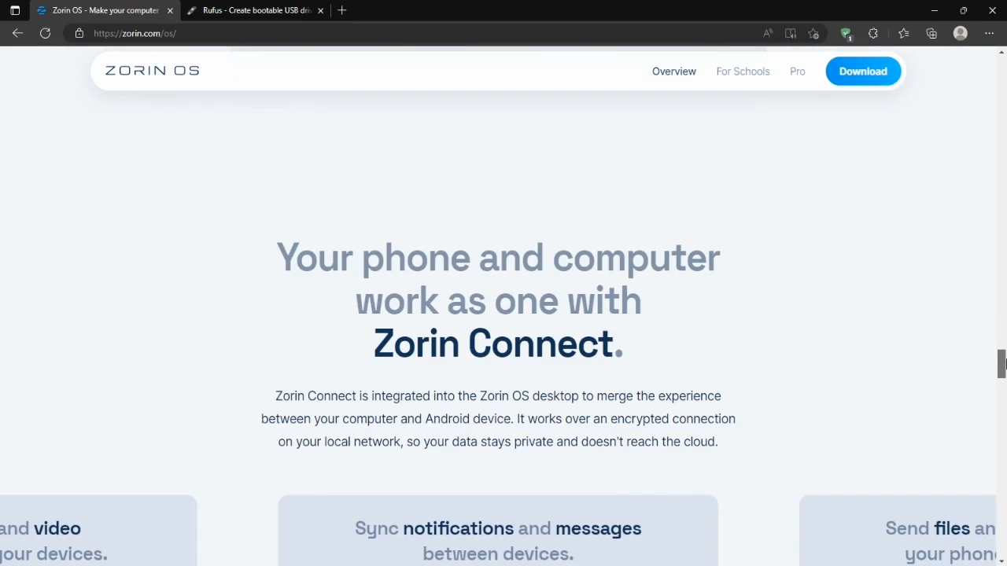
left_click_drag(1005, 364, 999, 61)
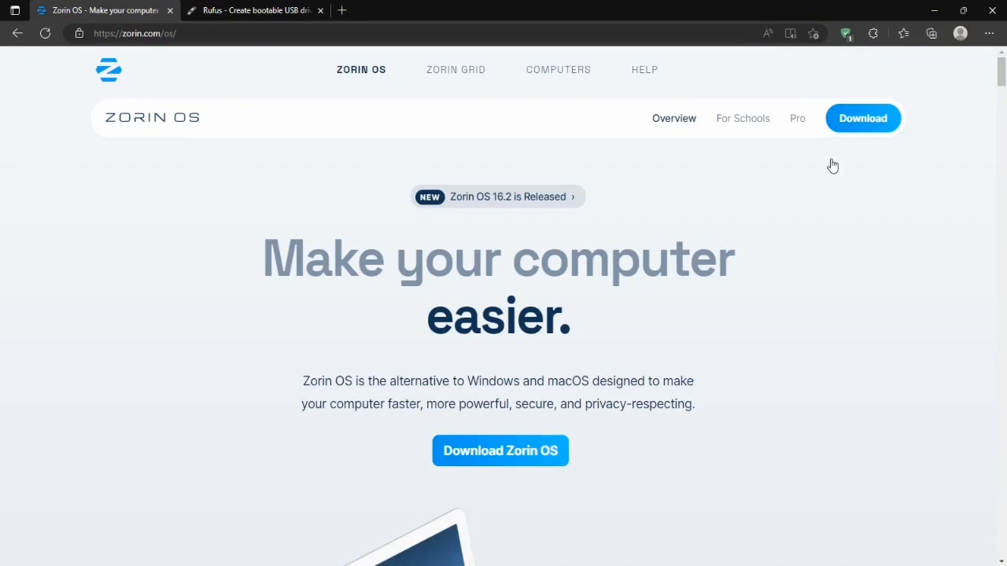
Open the Zorin OS 16.2 release announcement and close the original overview page
left_click(508, 198)
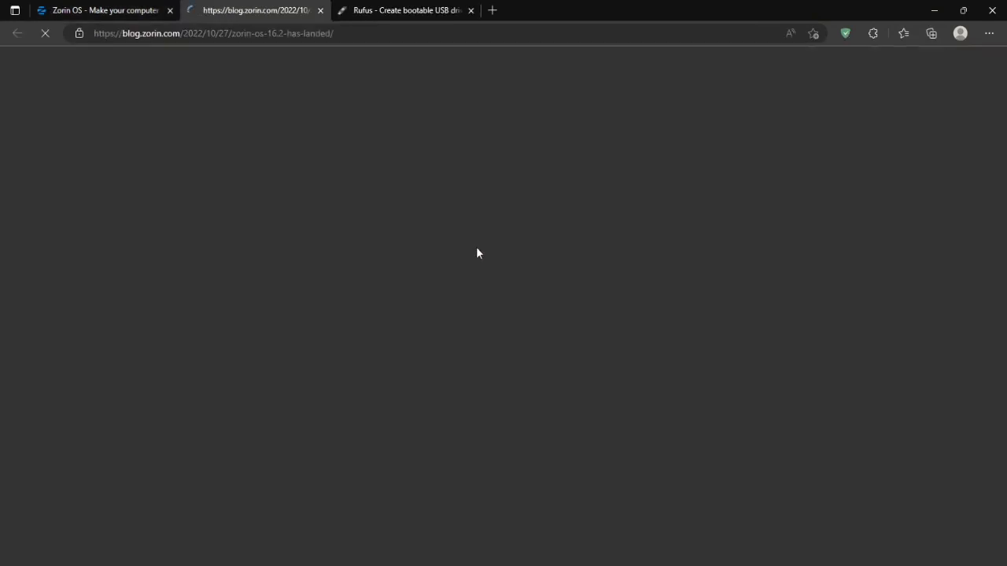
left_click(169, 11)
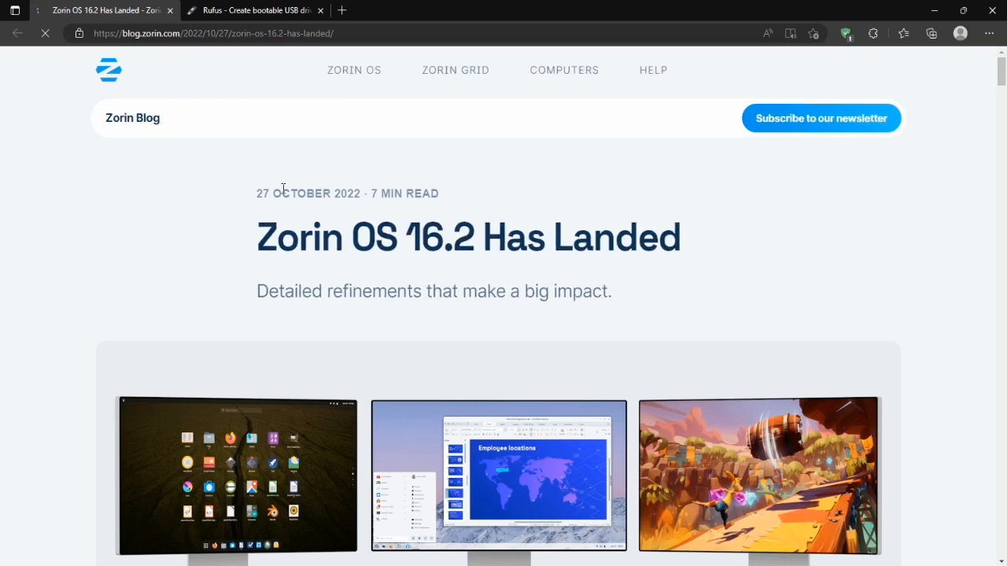
Read through the Zorin OS 16.2 blog post, covering its date, easier Windows app installation and Zorin Connect sections
left_click_drag(247, 195, 271, 195)
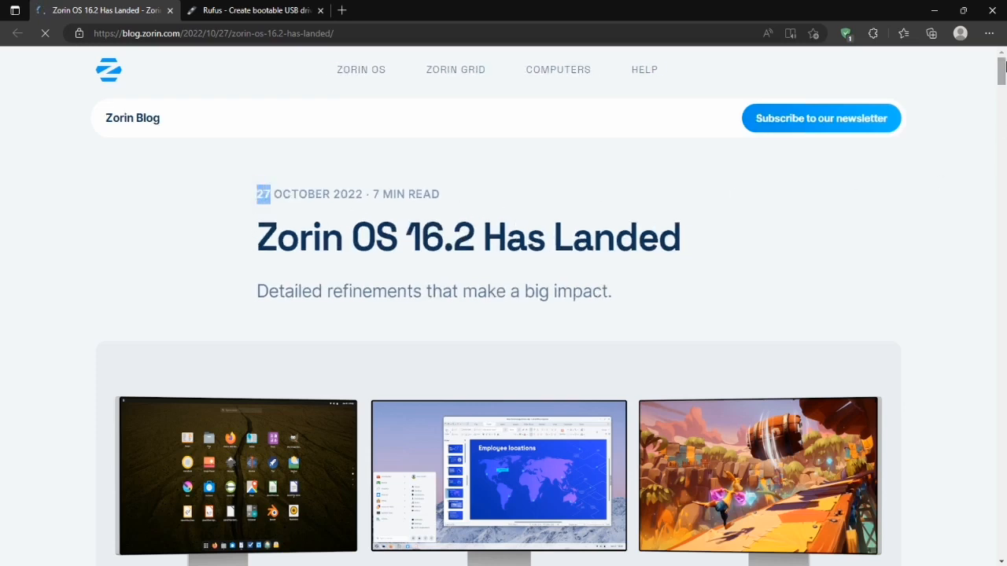
left_click_drag(1005, 66, 1004, 116)
left_click_drag(292, 126, 692, 161)
left_click(732, 221)
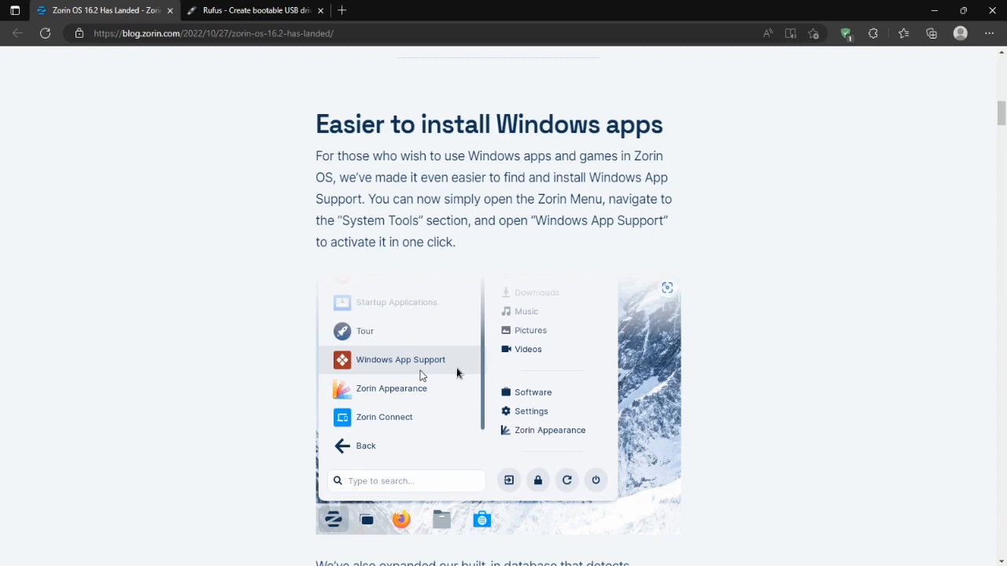
left_click_drag(307, 122, 719, 120)
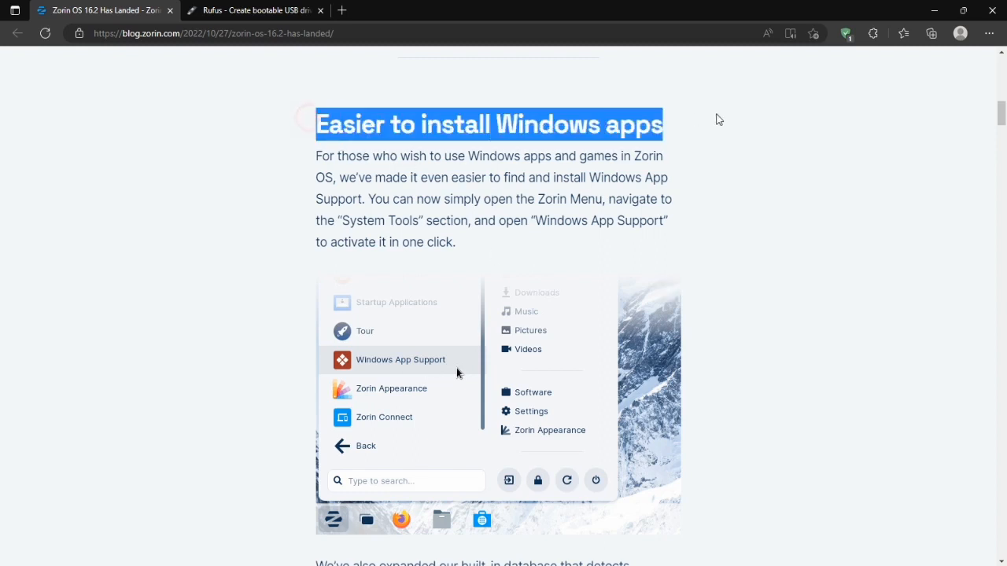
left_click(756, 336)
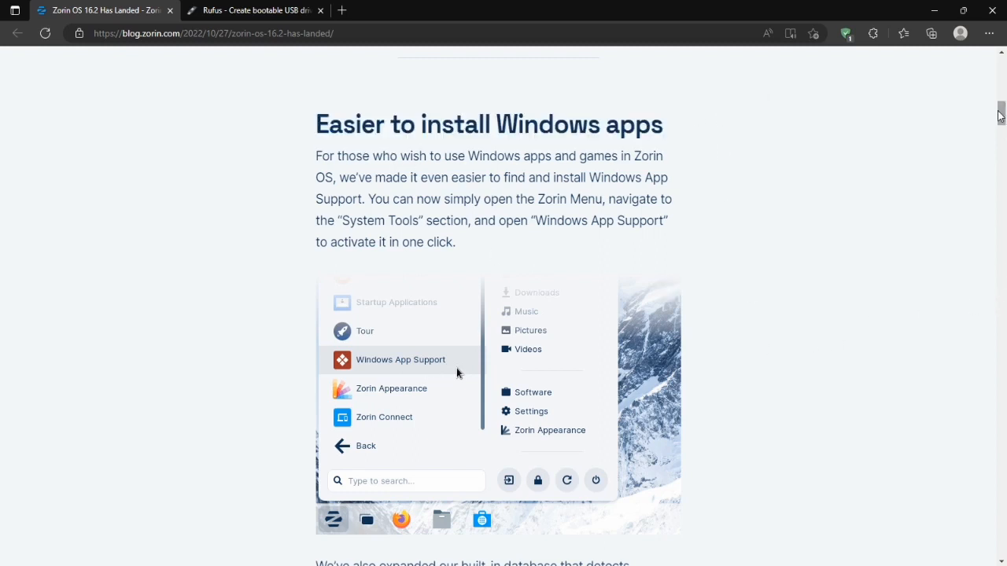
left_click_drag(1000, 116, 1002, 317)
left_click_drag(1005, 318, 1006, 319)
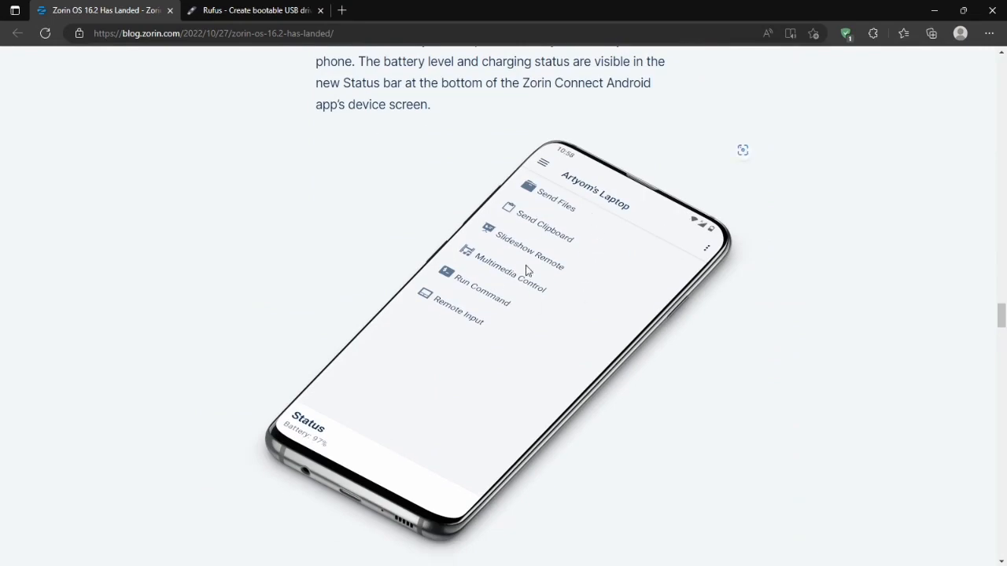
left_click_drag(1004, 315, 1004, 67)
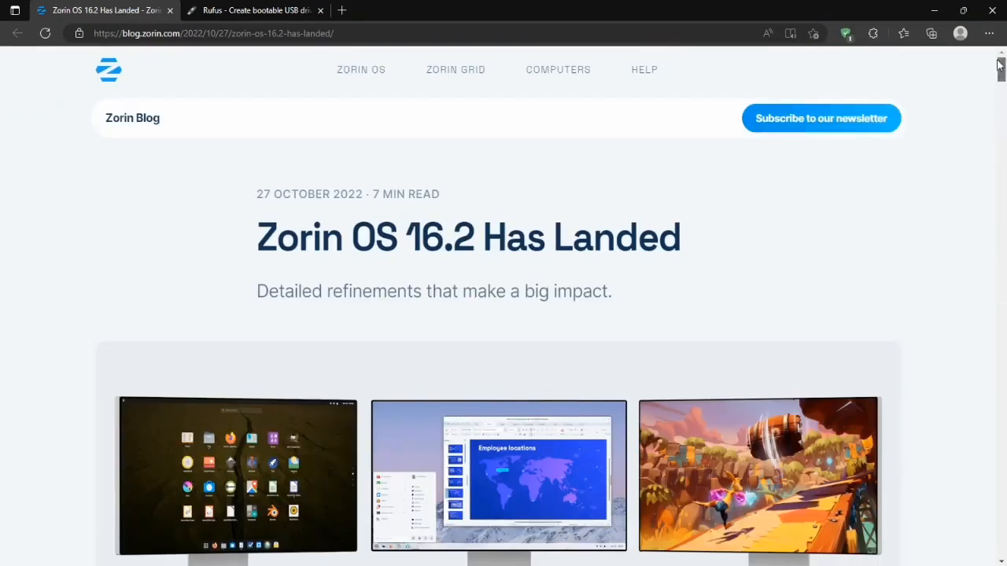
Return to the Zorin OS overview page and open the Zorin OS download page
left_click(362, 72)
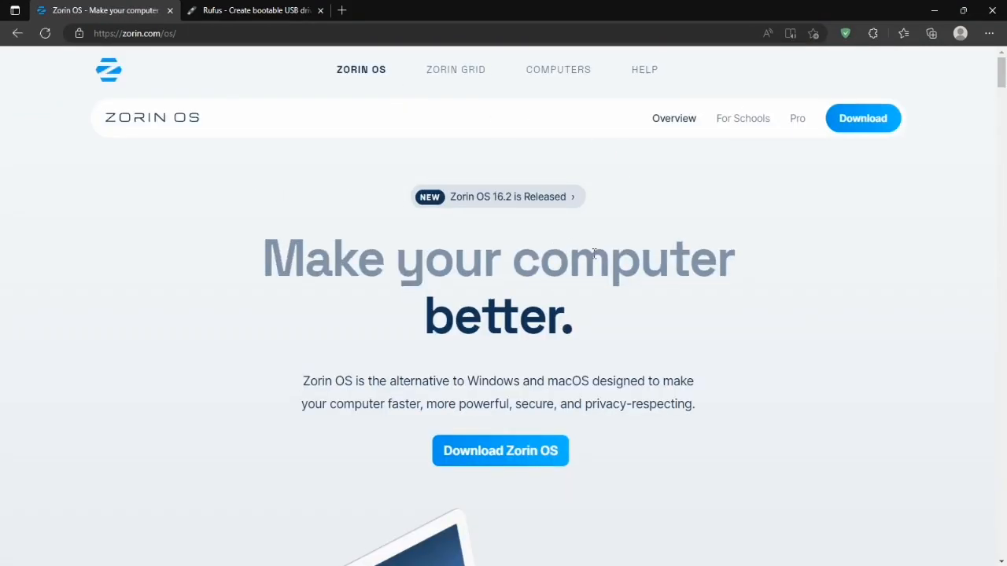
left_click(875, 125)
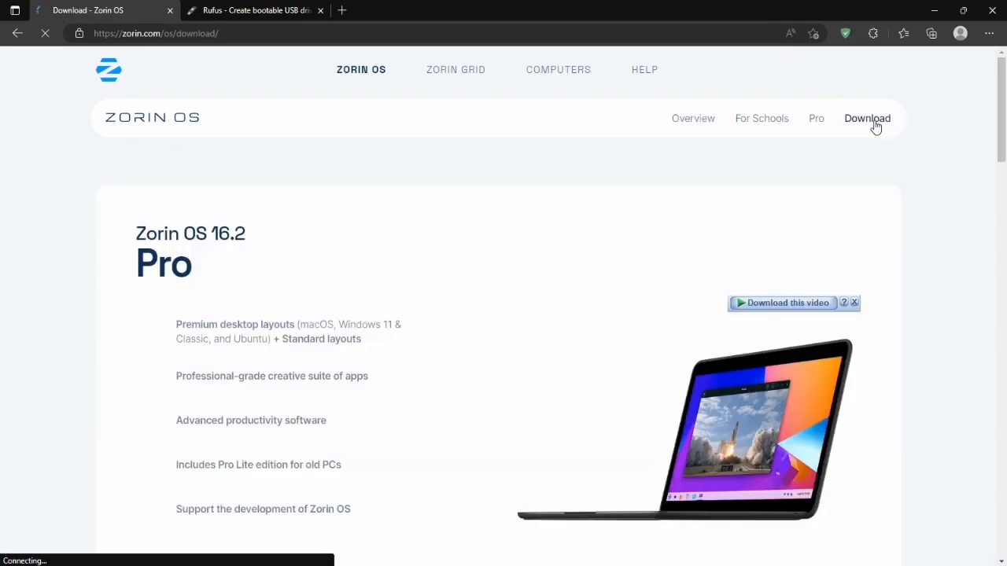
Examine the Zorin OS 16.2 Pro edition's feature list, including desktop layouts, creative apps and productivity software, and its download offer
scroll(1005, 106, "down", 1)
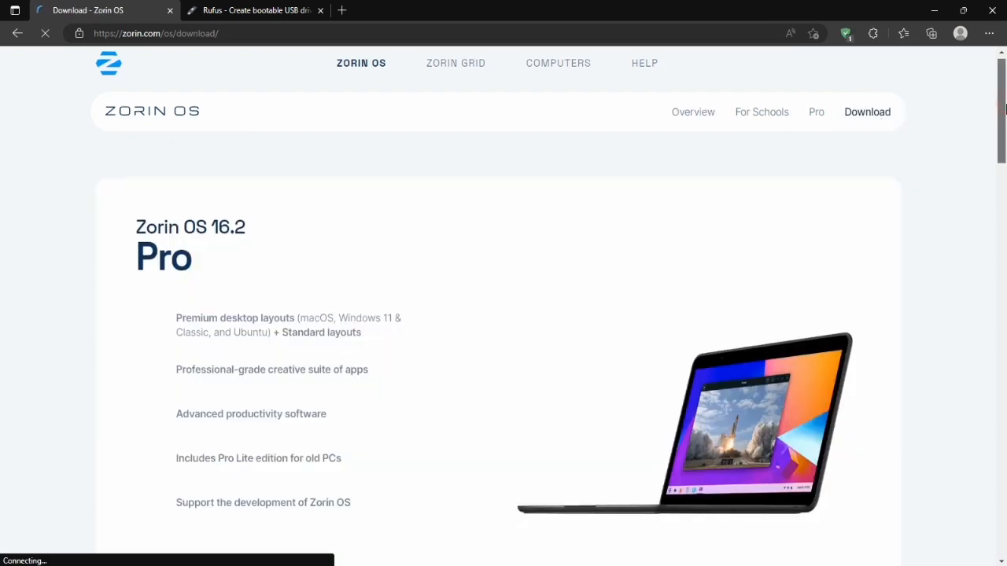
left_click_drag(164, 247, 457, 272)
left_click(315, 257)
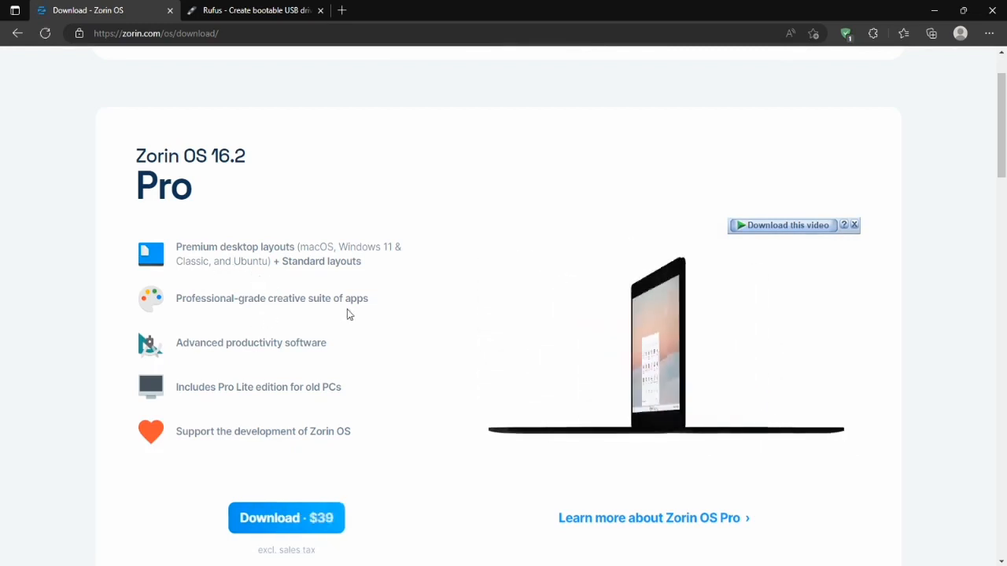
left_click_drag(170, 296, 436, 314)
left_click(411, 353)
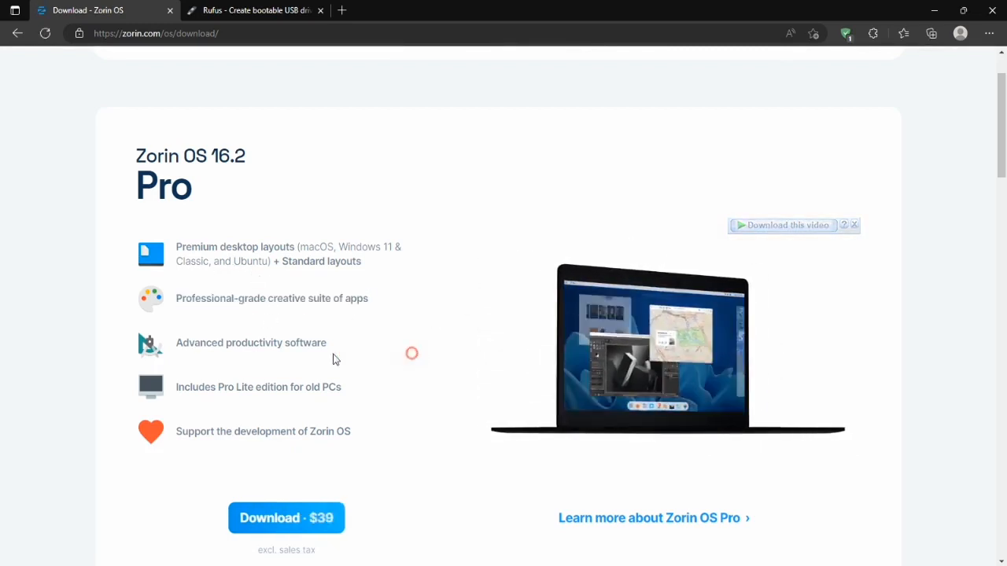
left_click_drag(188, 343, 339, 355)
left_click(391, 378)
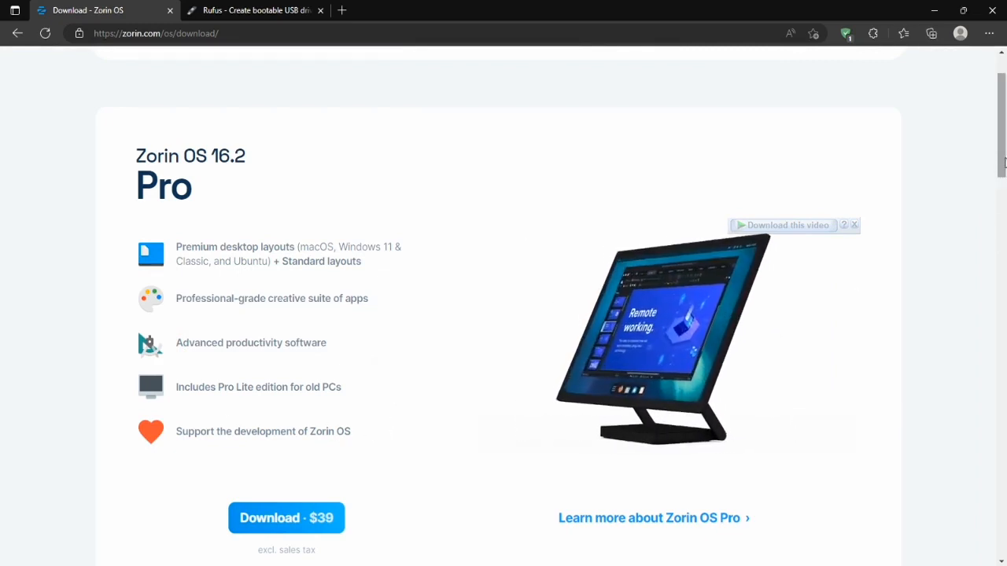
scroll(425, 259, "down", 1)
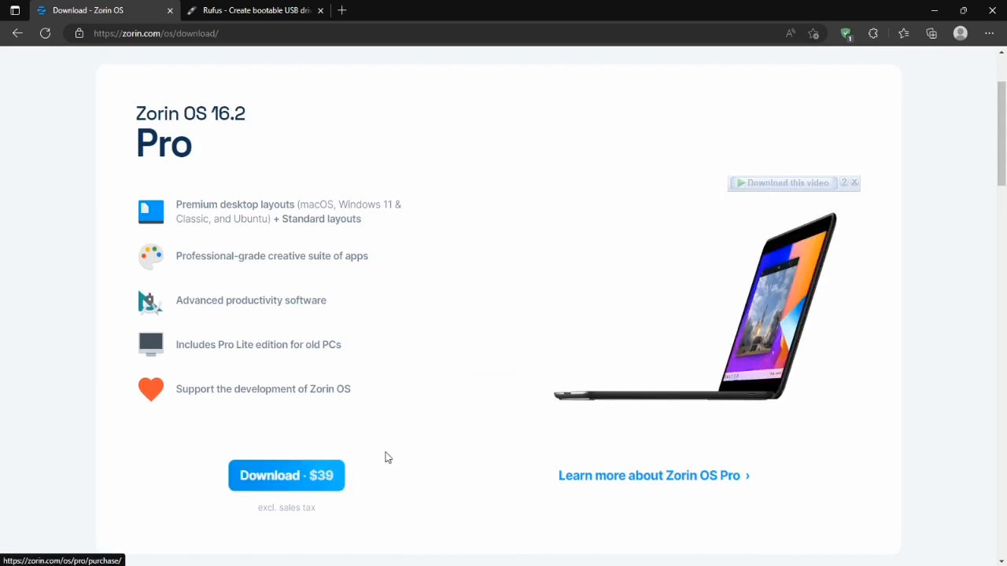
Compare the Zorin OS 16.2 Core and Lite editions with Pro, using the edition cards and the feature comparison table
left_click_drag(1003, 156, 1004, 266)
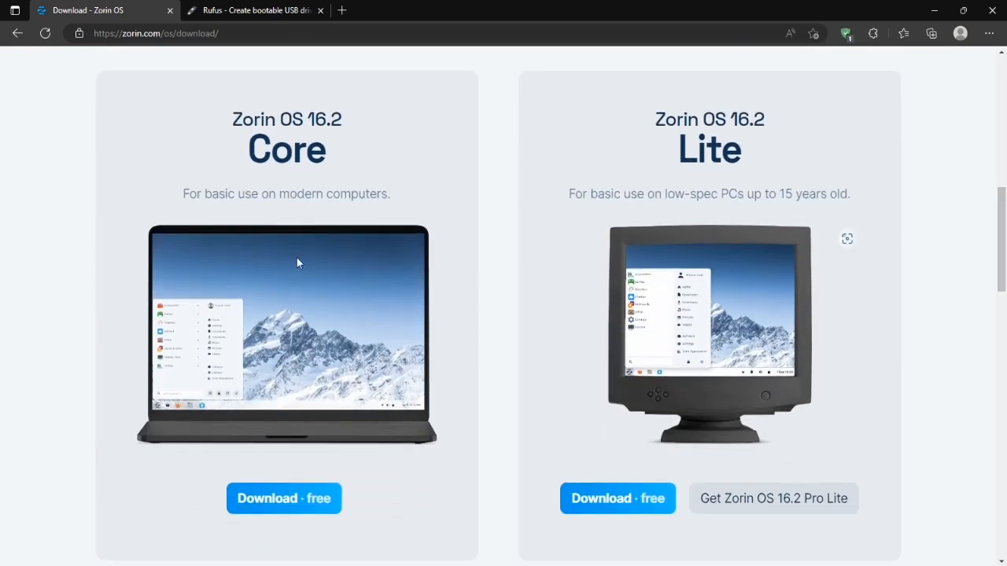
left_click_drag(247, 160, 372, 157)
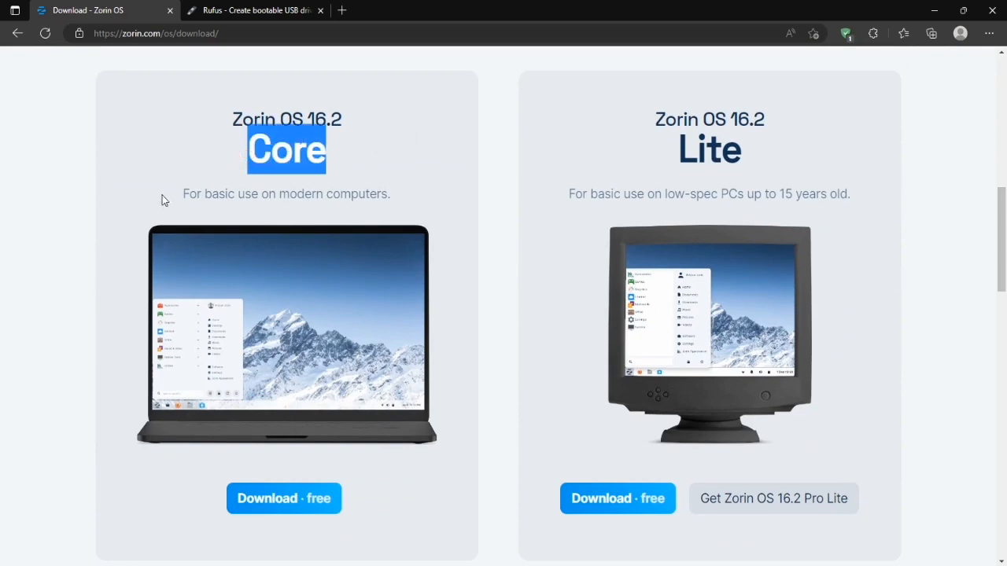
left_click_drag(1004, 272, 1005, 163)
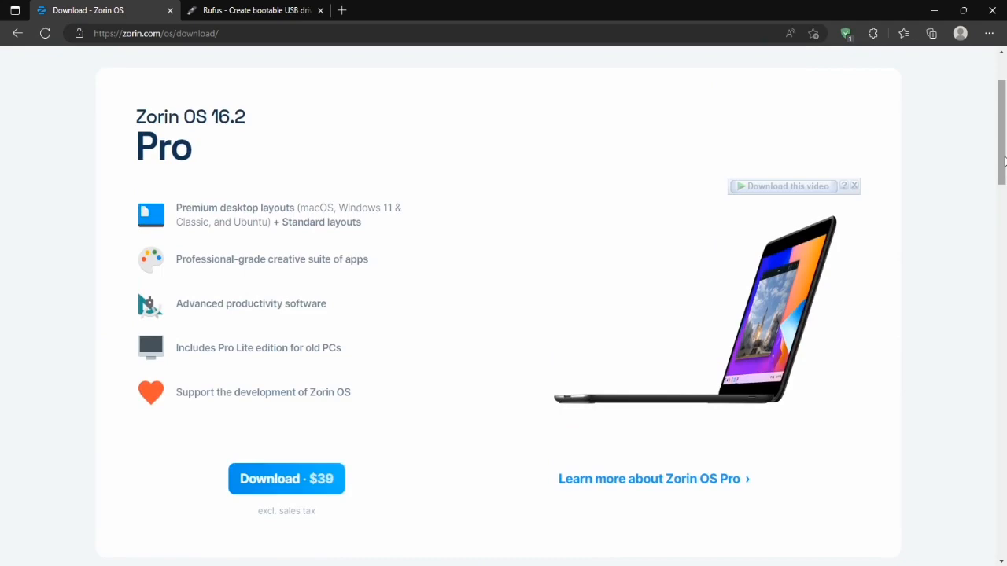
left_click_drag(1005, 160, 971, 383)
left_click_drag(247, 110, 420, 130)
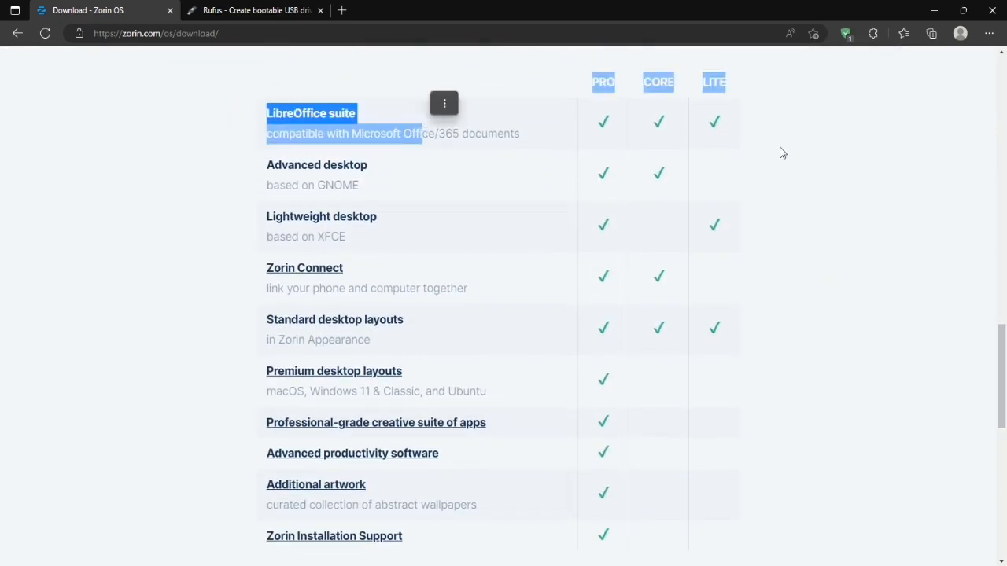
left_click(837, 124)
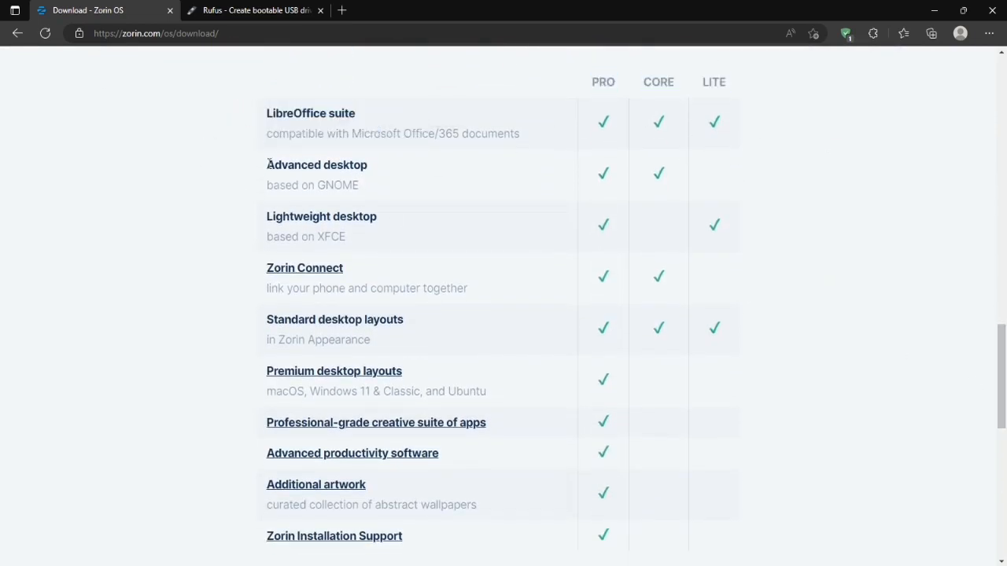
left_click_drag(272, 164, 436, 175)
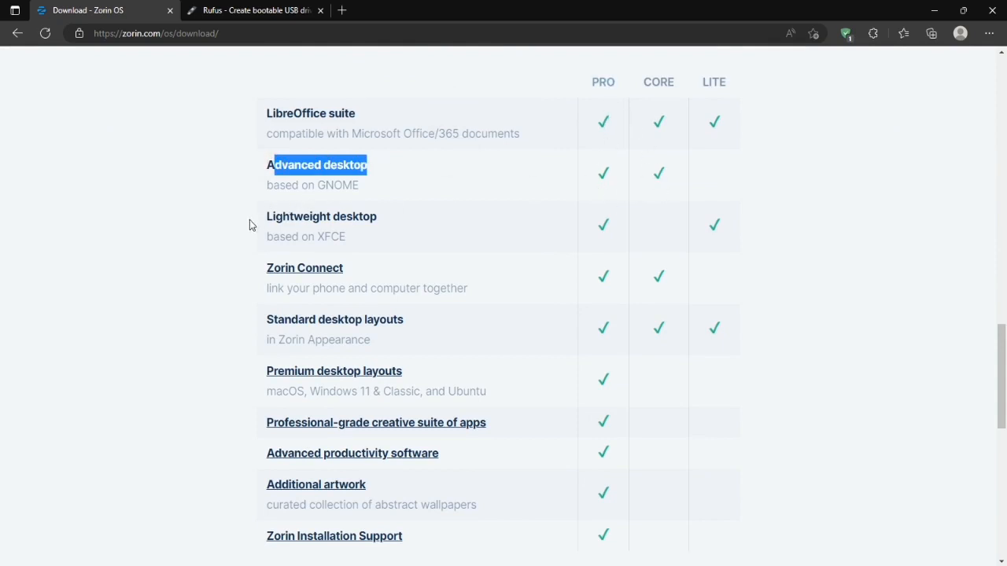
left_click_drag(248, 225, 463, 228)
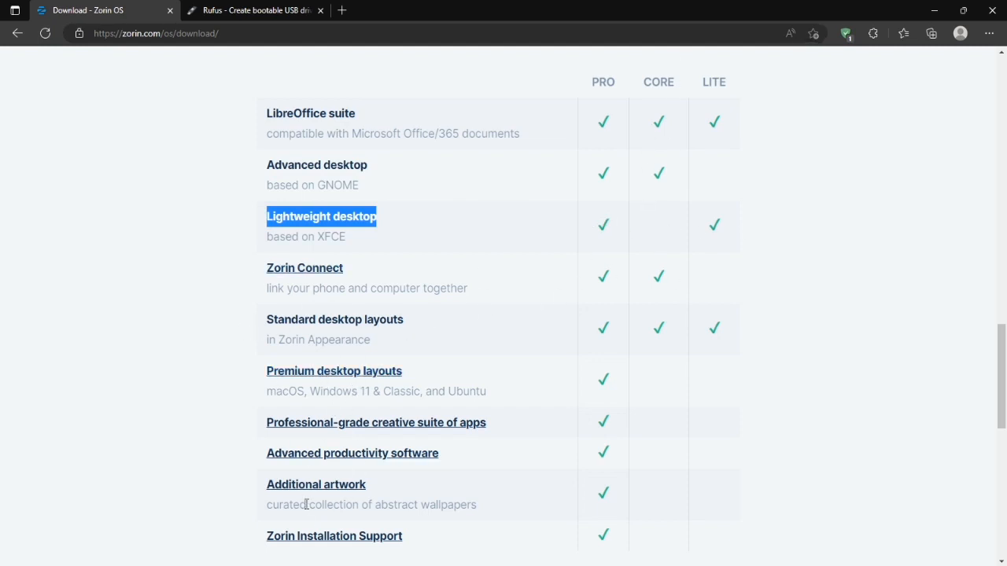
left_click_drag(1005, 350, 868, 236)
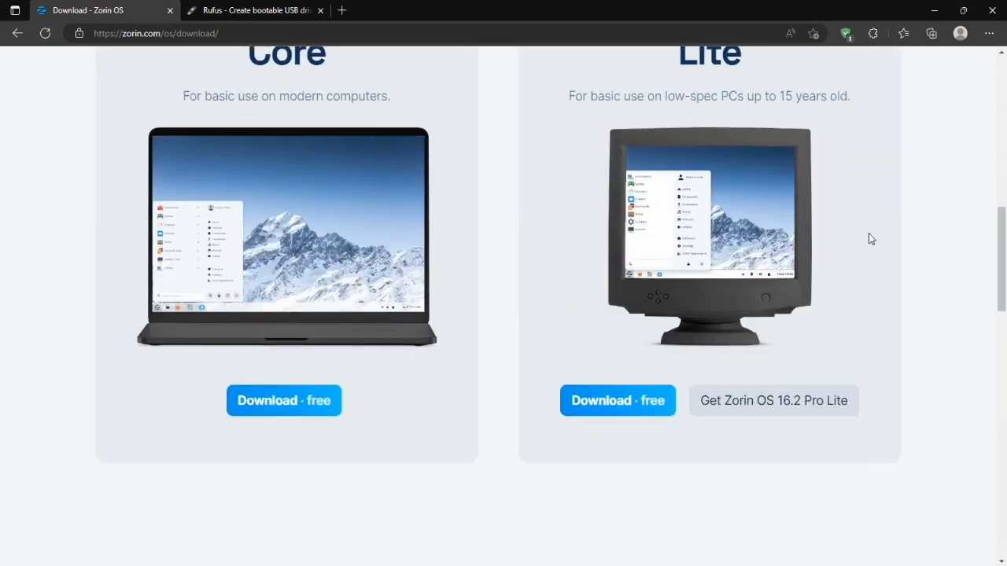
View the free Zorin OS Core download prompt without subscribing, and examine the download section of the Rufus website
left_click(299, 409)
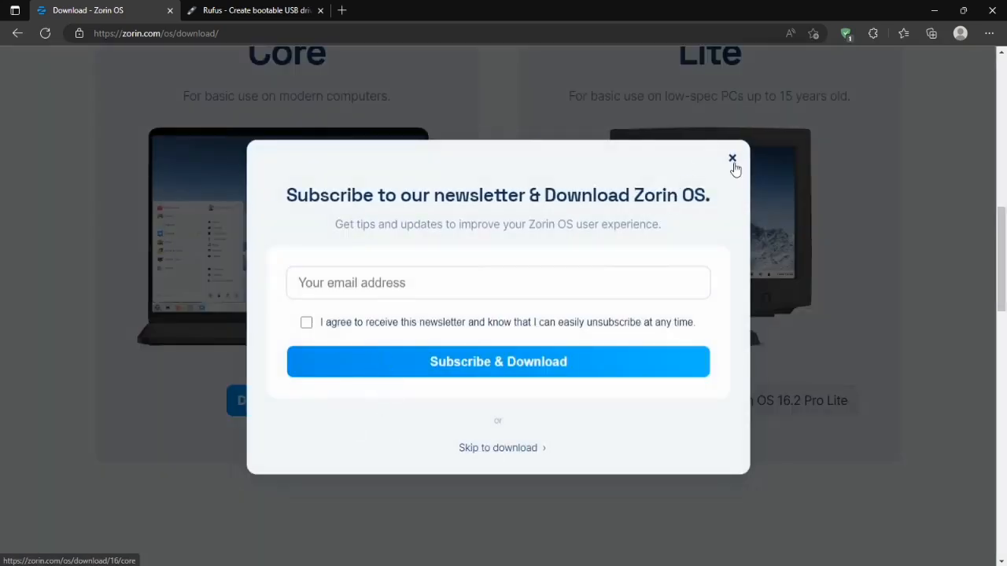
left_click(734, 162)
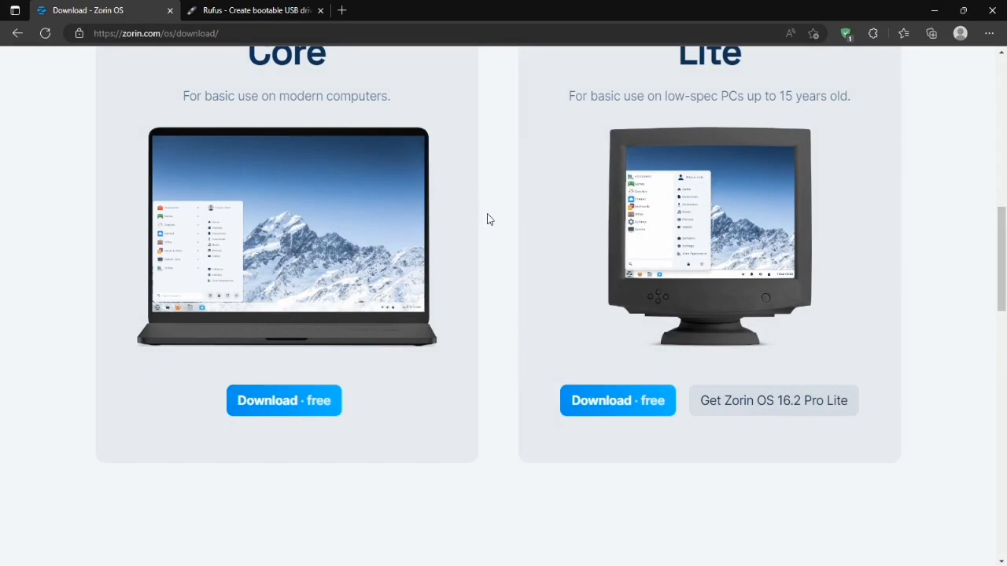
left_click(264, 8)
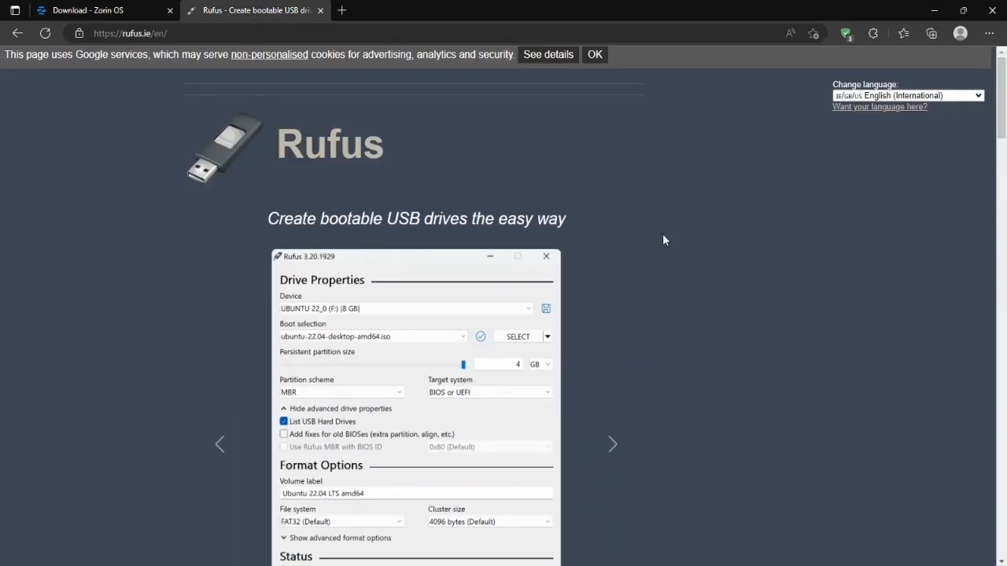
scroll(1004, 74, "down", 9)
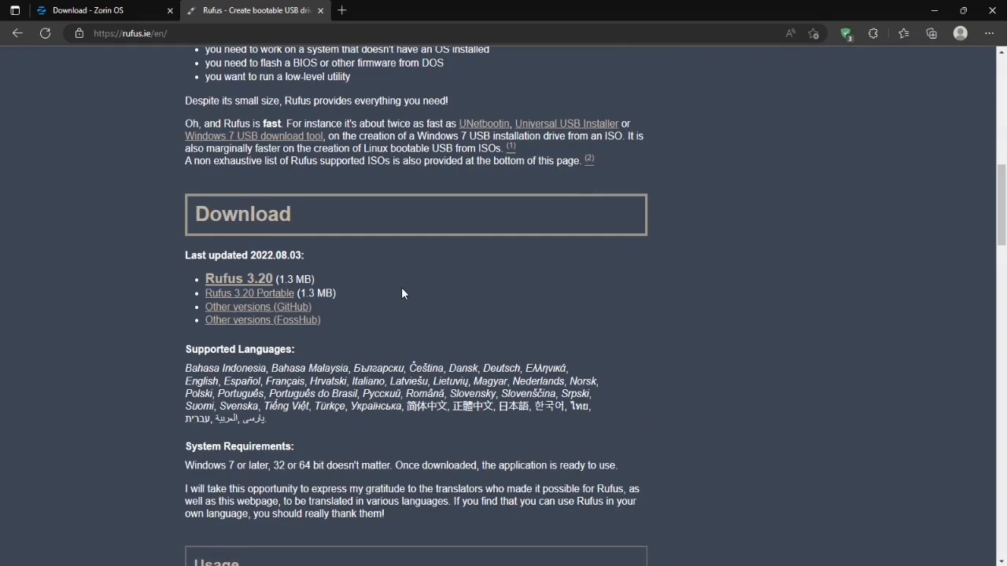
Open Rufus v2.14 from the Zorin OS folder, load Zorin-OS-16.2-Pro-64-bit.iso as its bootable image, and close it without starting the write
mouse_move(491, 565)
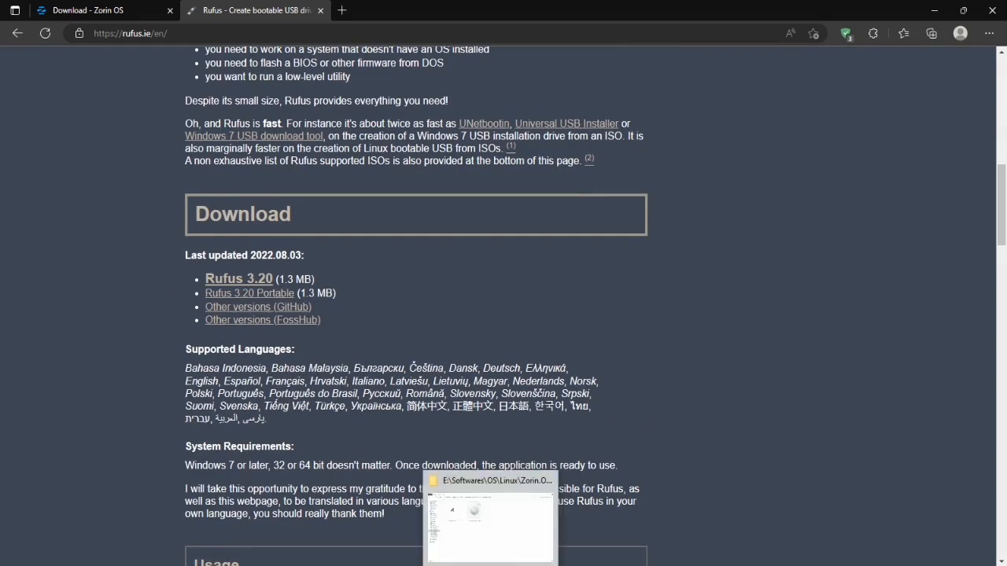
left_click(489, 523)
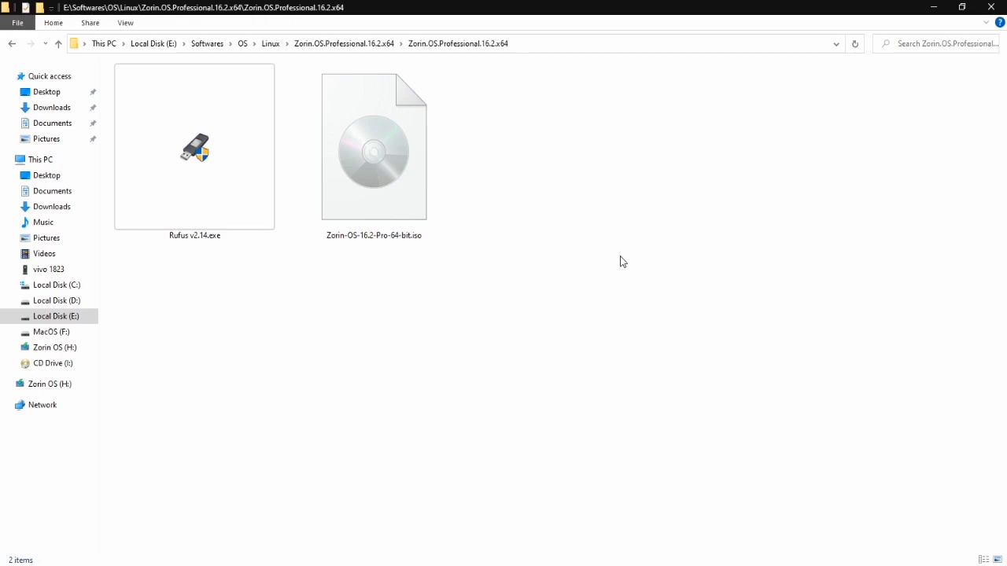
double_click(210, 172)
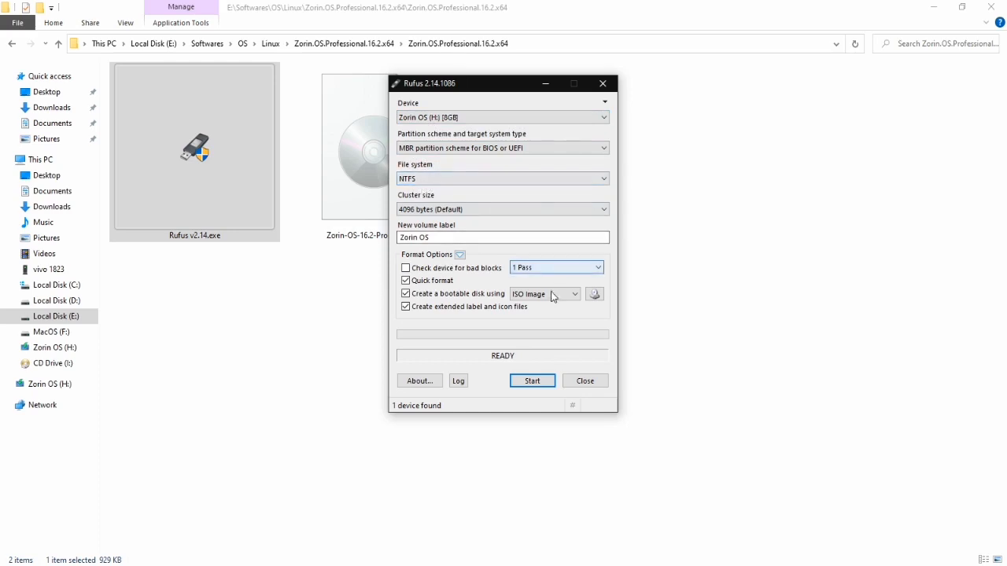
left_click(594, 295)
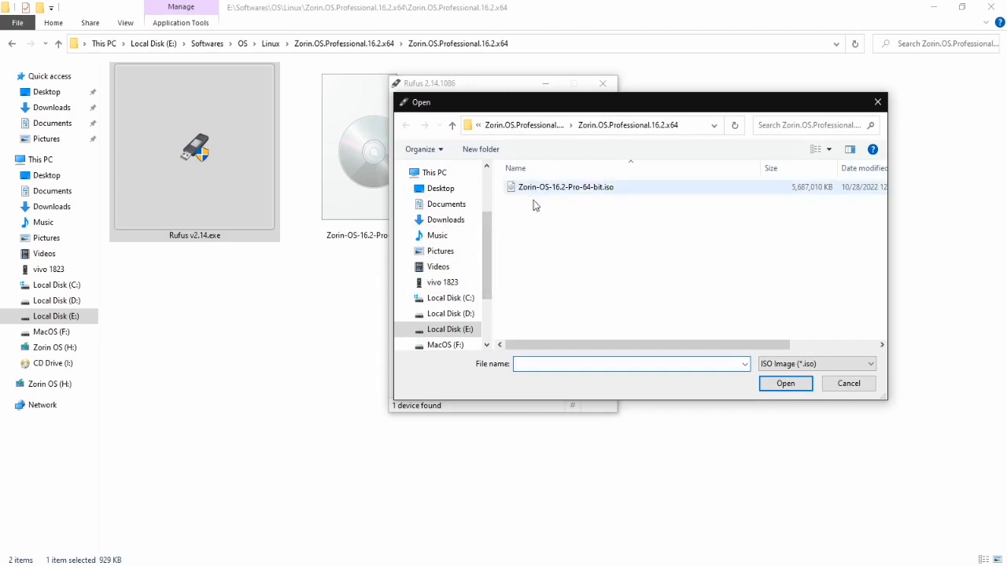
double_click(535, 189)
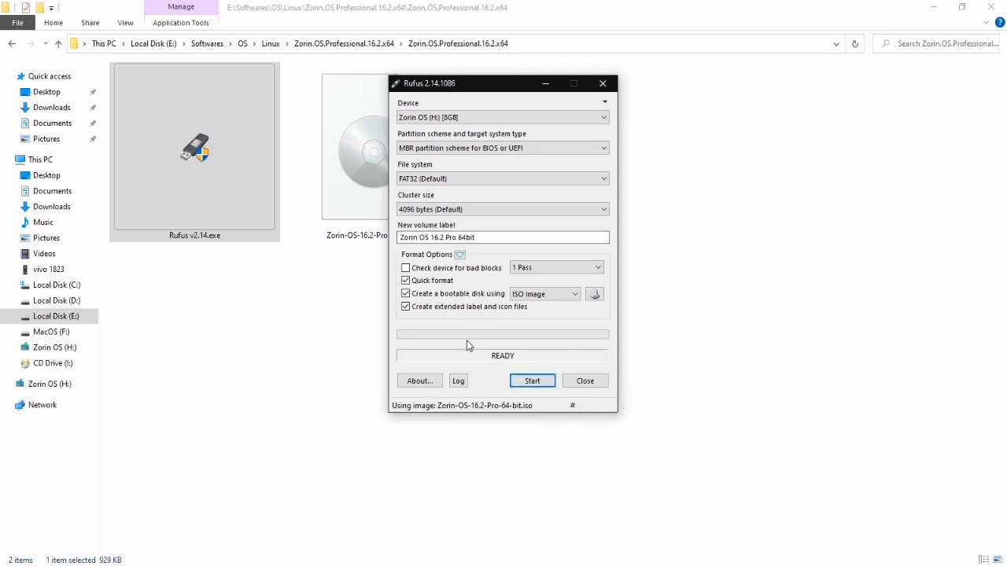
left_click(591, 384)
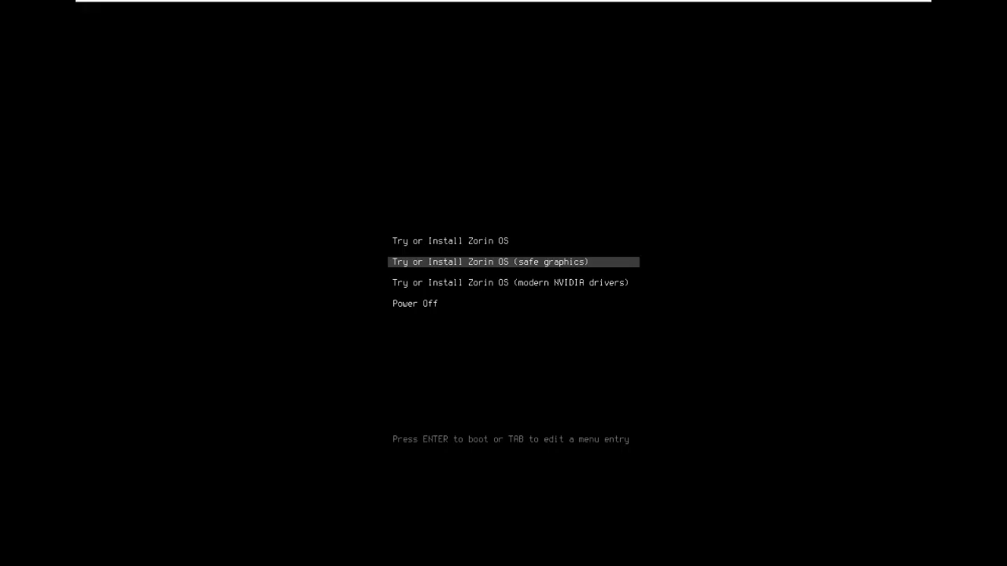
Look through the boot menu entries for standard, safe graphics and modern NVIDIA drivers startup, plus Power Off
key("Up")
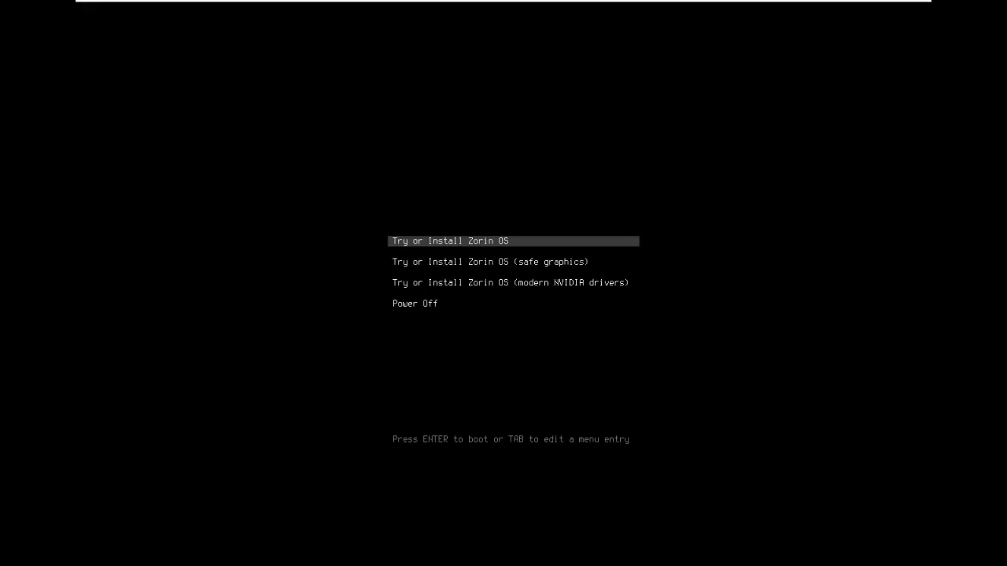
key("Down")
key("Down")
key("Down")
key("Up")
key("Up")
key("Up")
key("Down")
key("Down")
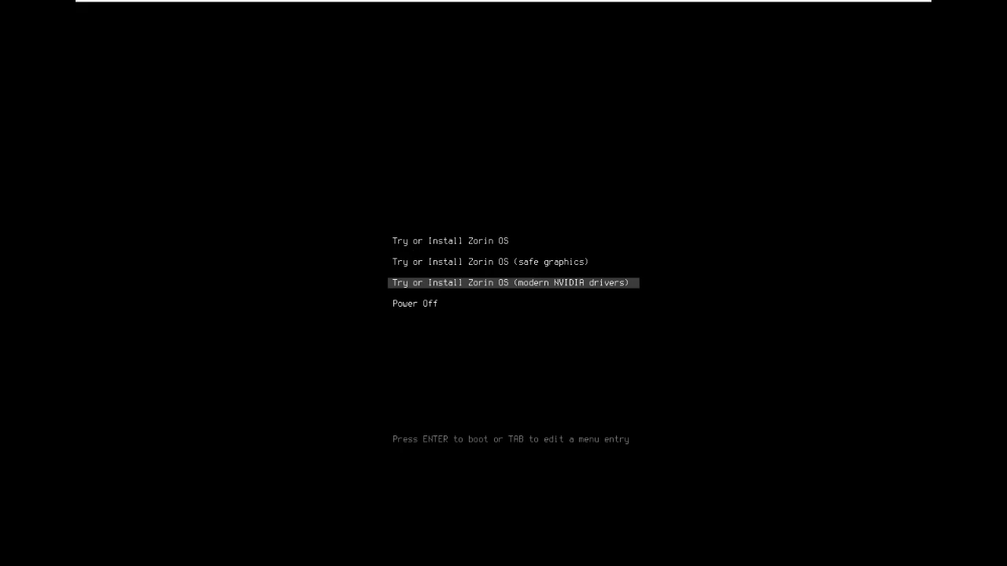
key("Up")
key("Down")
Boot the standard Try or Install Zorin OS entry, skipping the filesystem checks, and start the Try Zorin OS live session
key("Up")
key("Up")
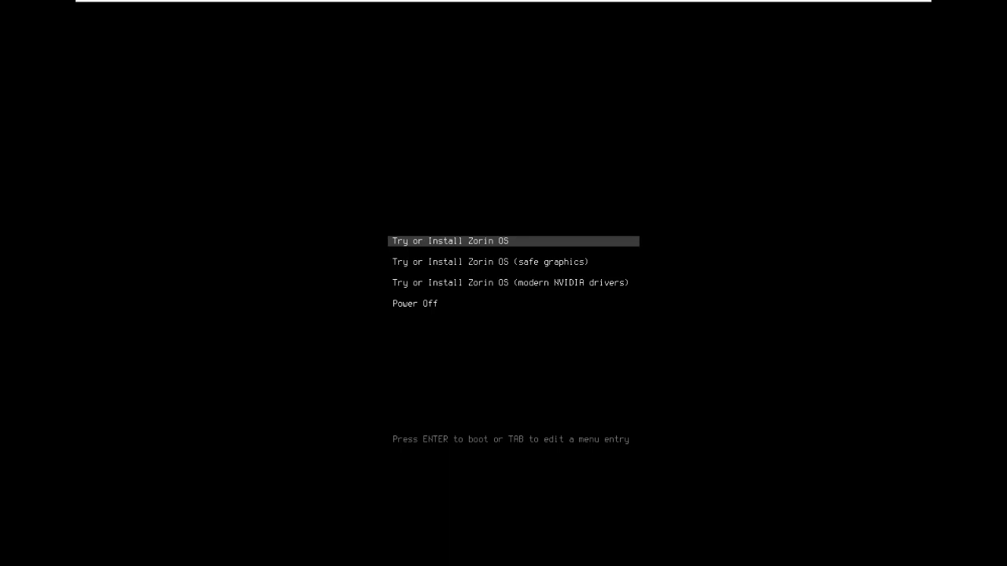
key("Return")
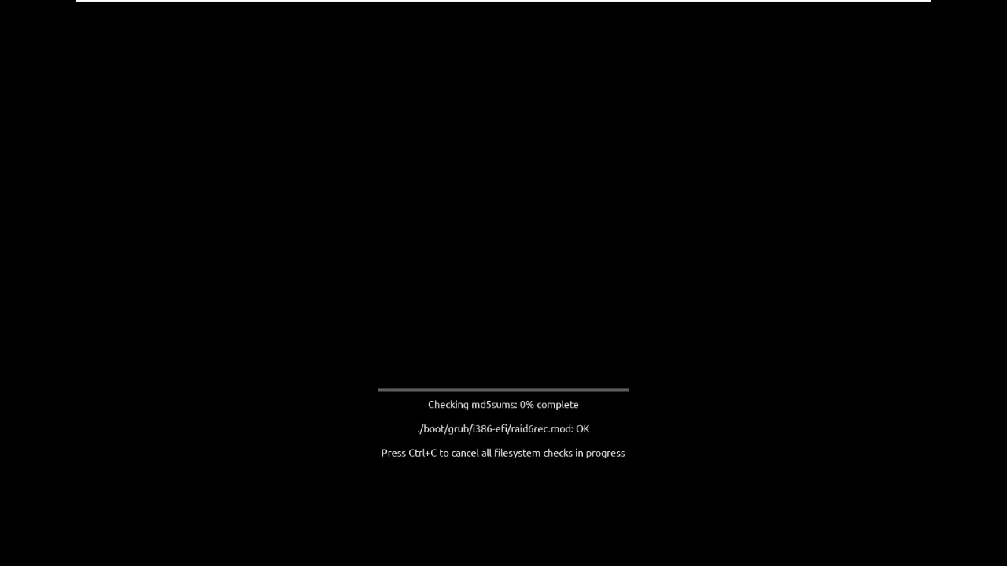
key("ctrl+c")
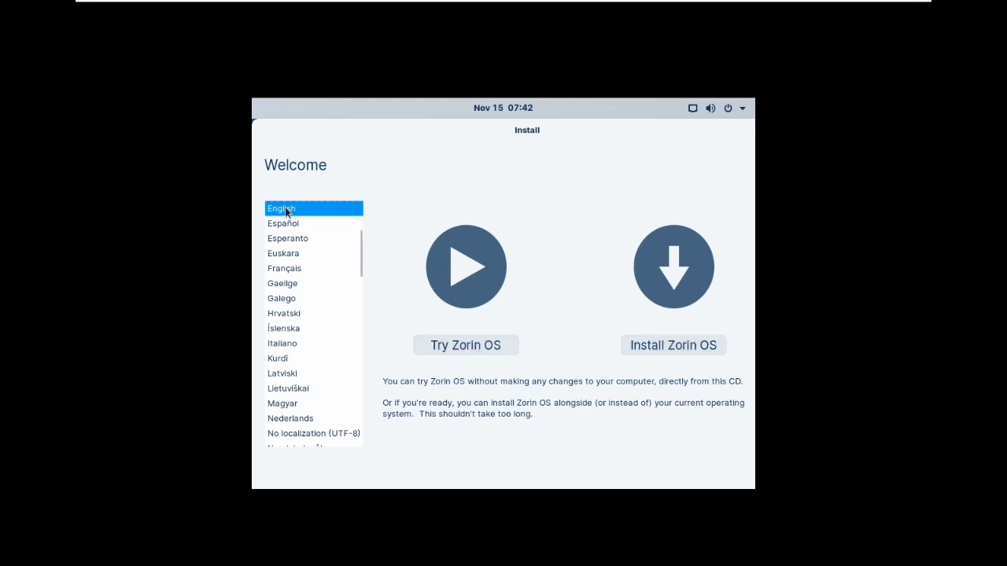
left_click(468, 346)
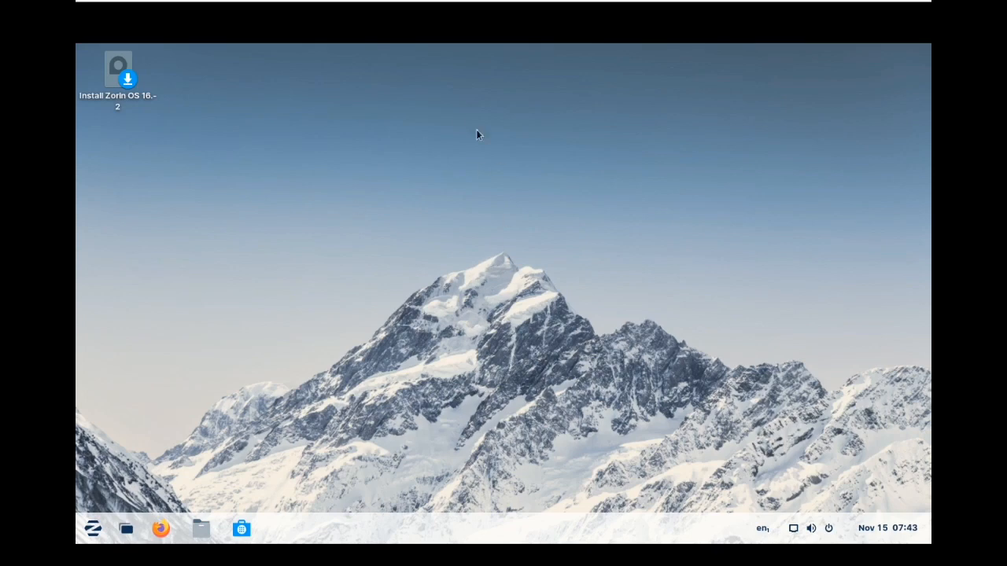
Open a terminal from the desktop to view it, and close it again
right_click(456, 118)
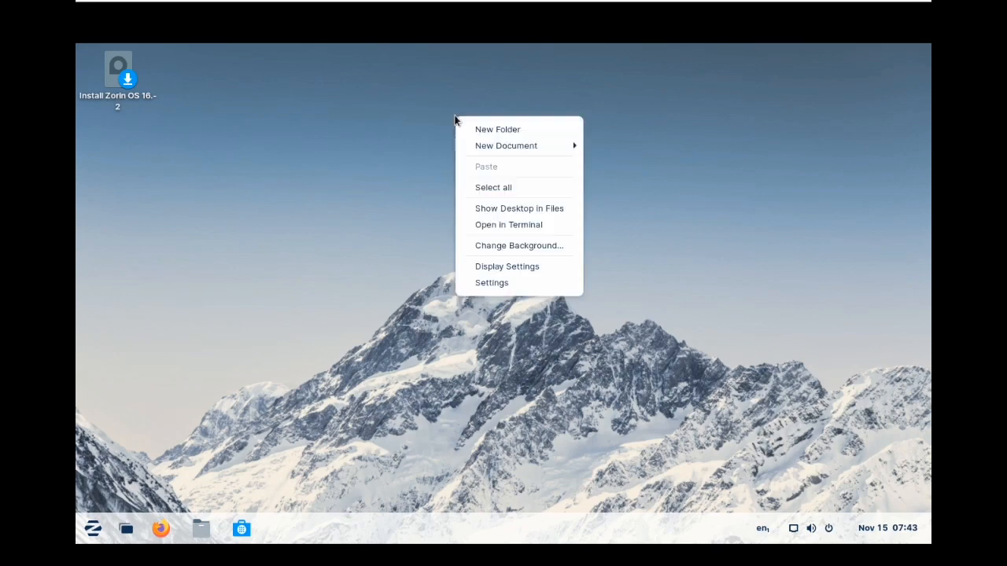
left_click(484, 228)
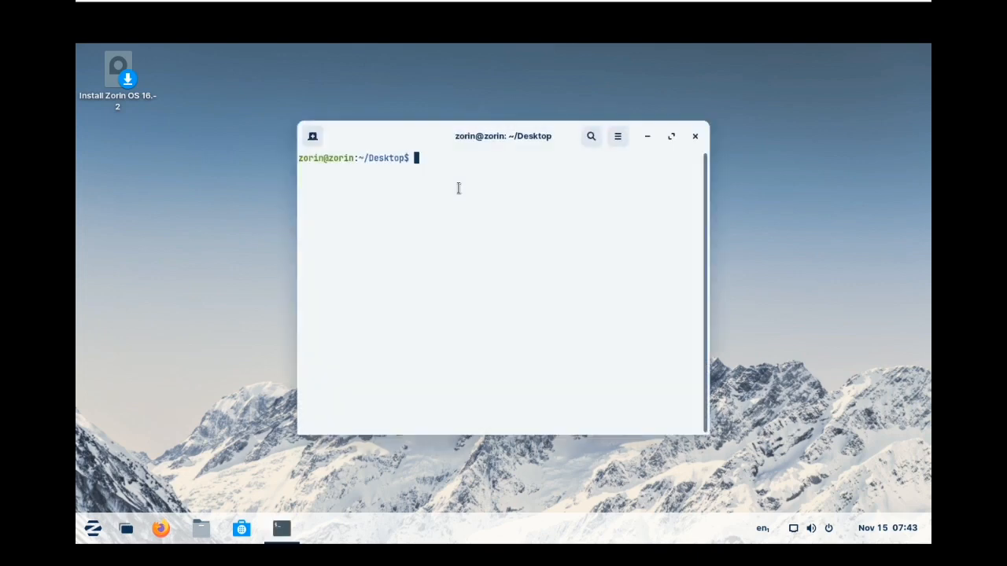
left_click(696, 137)
Set the desktop background to the pink sunset lighthouse picture and close the settings window
right_click(486, 184)
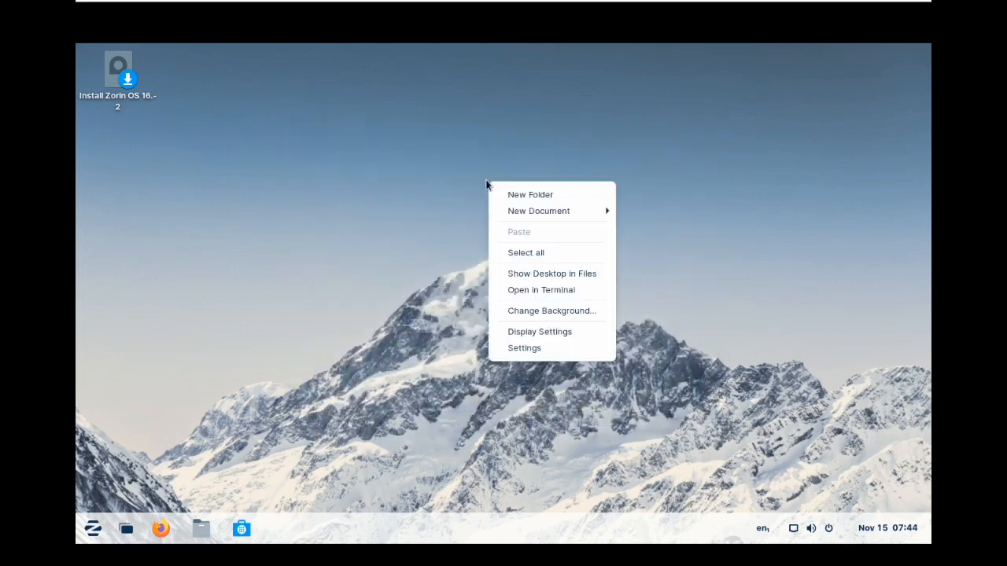
left_click(541, 318)
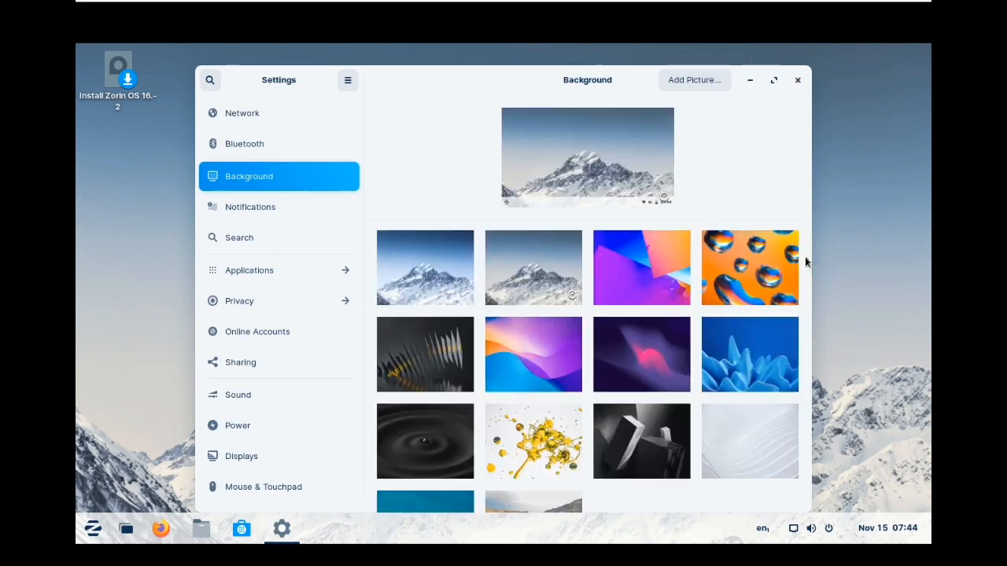
left_click_drag(809, 266, 812, 406)
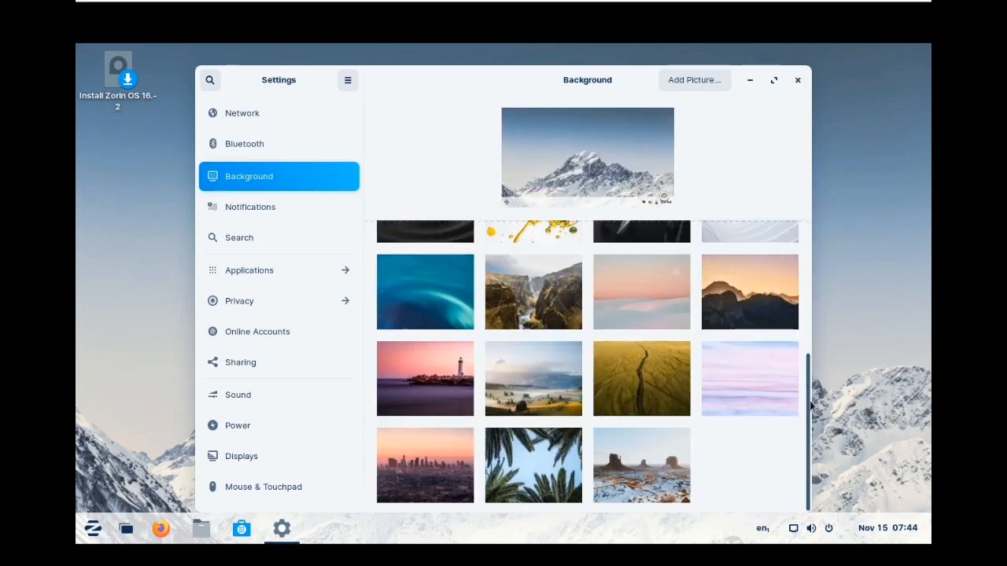
left_click(436, 370)
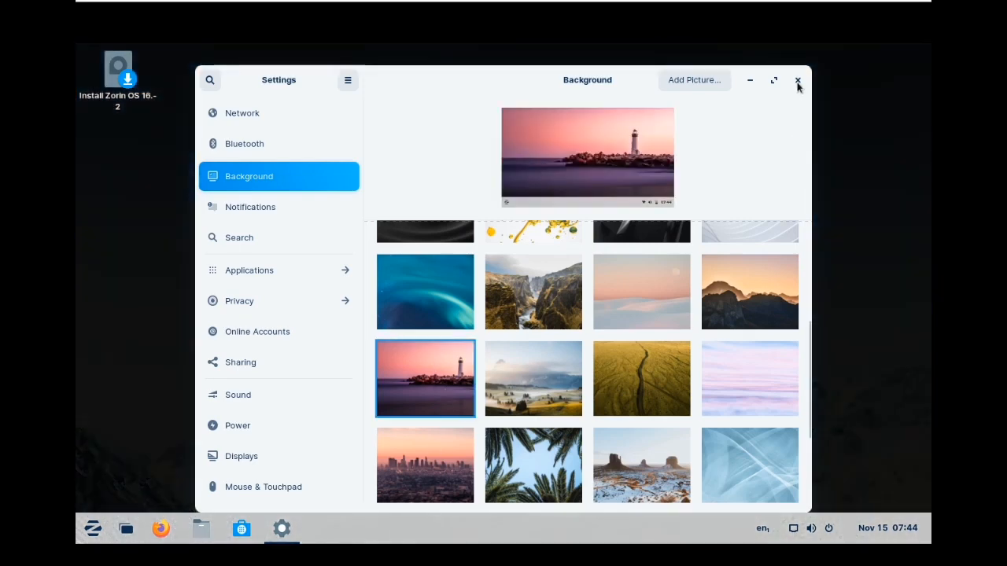
left_click(797, 80)
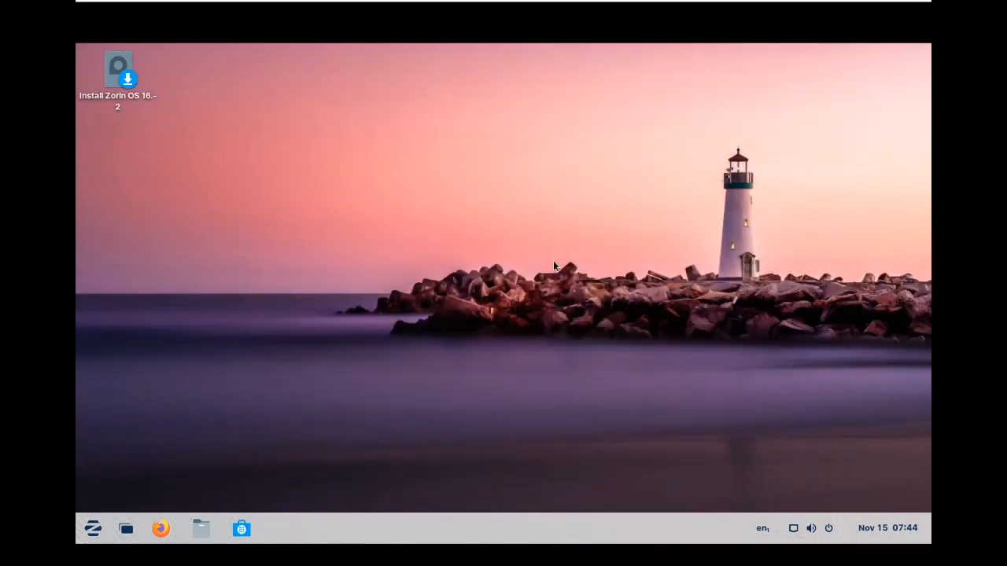
Examine the applications preinstalled under Accessories, Games and Graphics
left_click(93, 536)
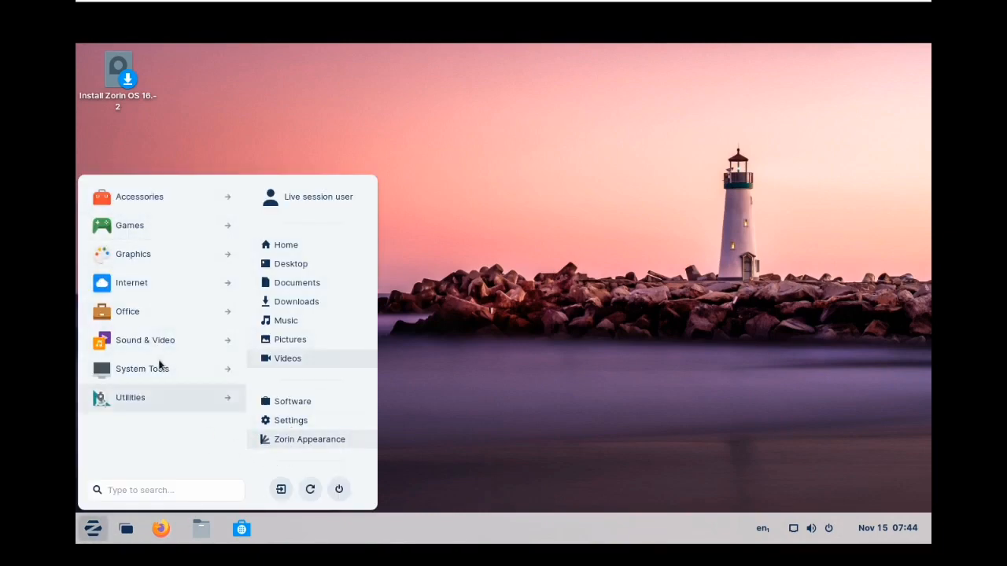
left_click(162, 205)
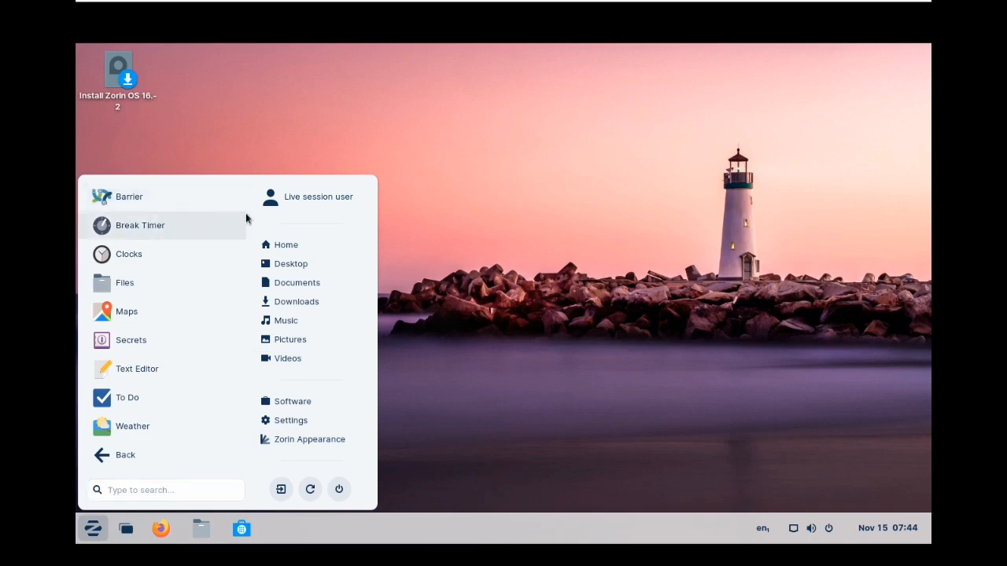
left_click(110, 457)
left_click(136, 226)
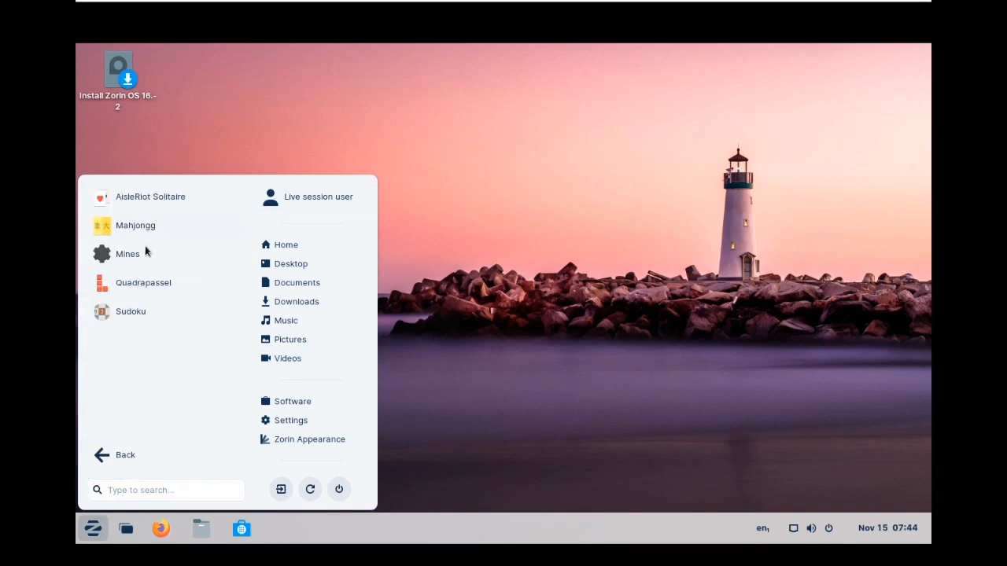
left_click(117, 453)
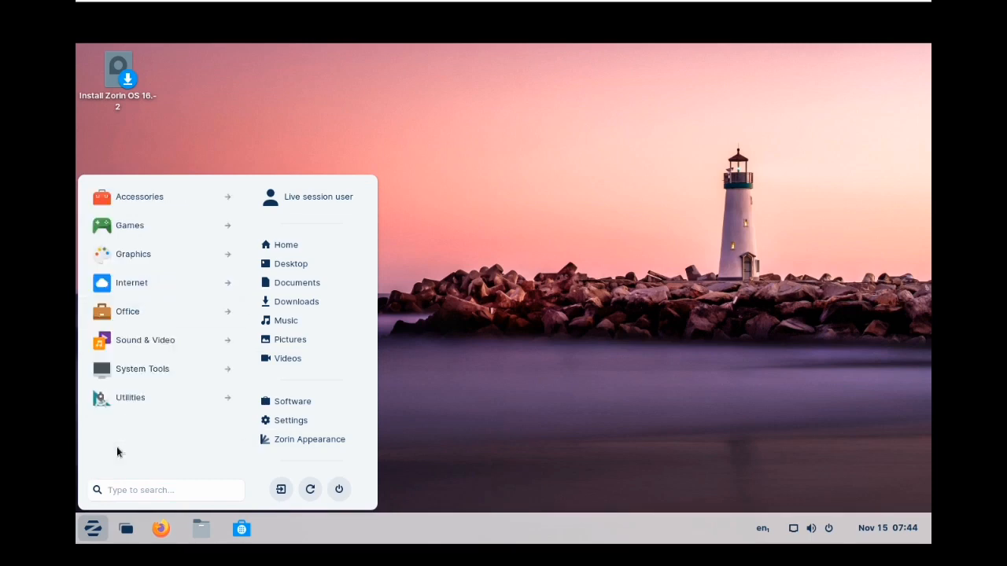
left_click(146, 251)
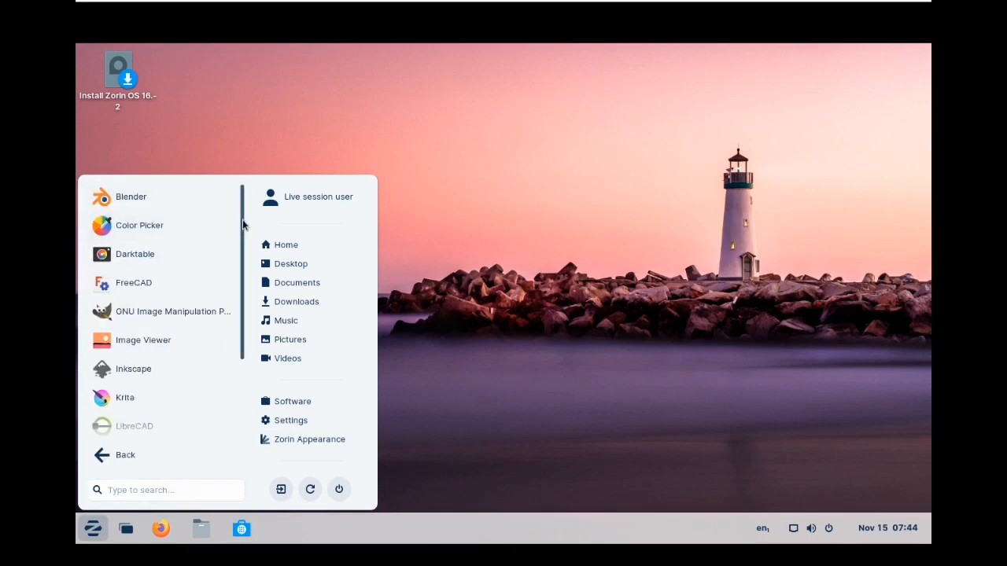
scroll(241, 236, "down", 5)
scroll(241, 238, "up", 5)
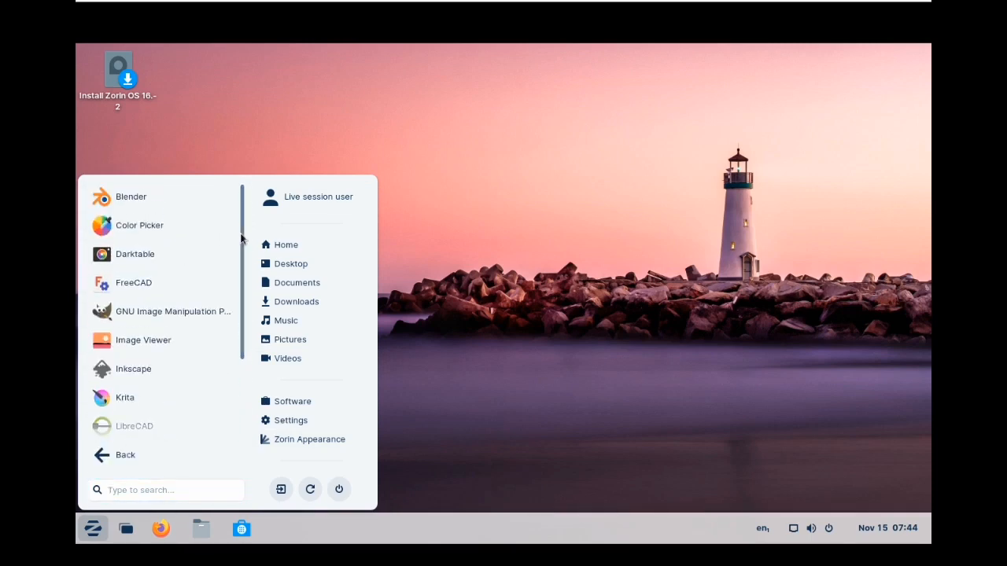
Examine the applications preinstalled under Internet, Office and Sound & Video
left_click(126, 456)
left_click(137, 285)
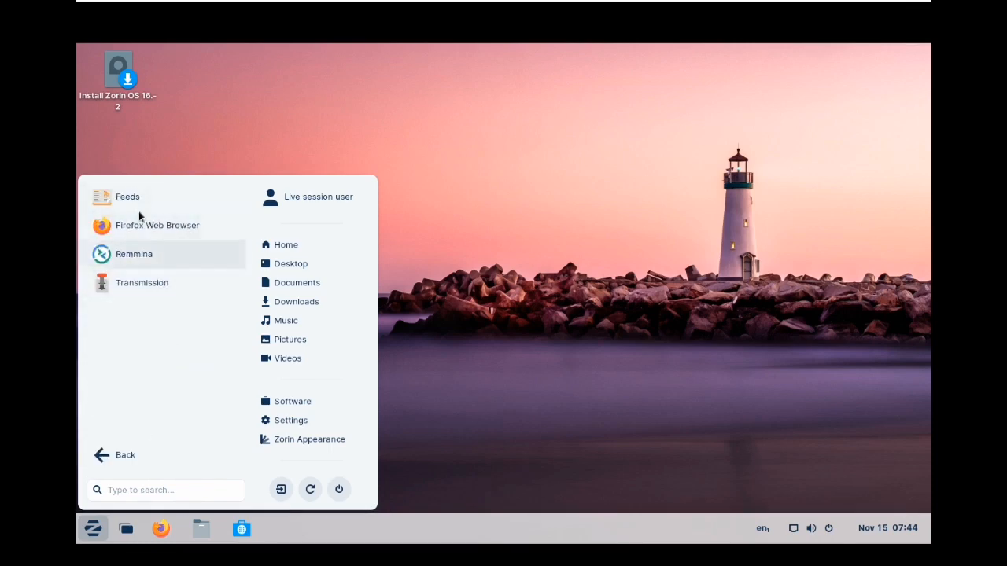
left_click(120, 455)
left_click(142, 313)
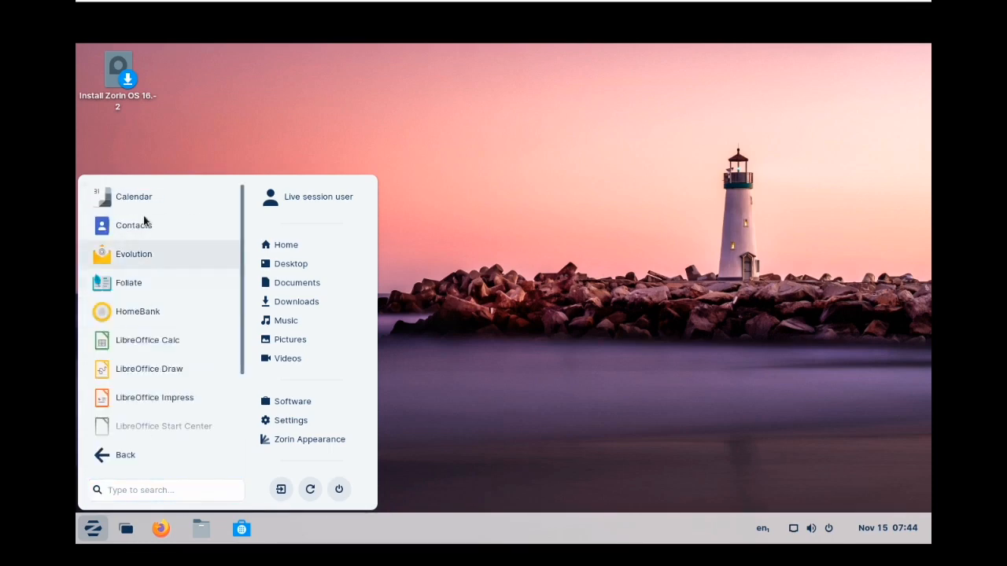
left_click_drag(241, 273, 240, 373)
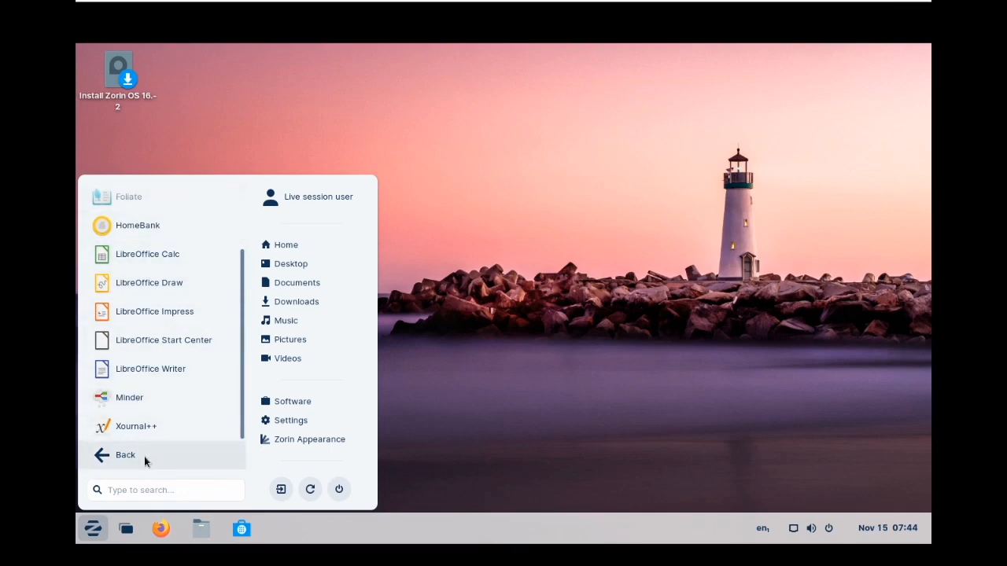
left_click(124, 454)
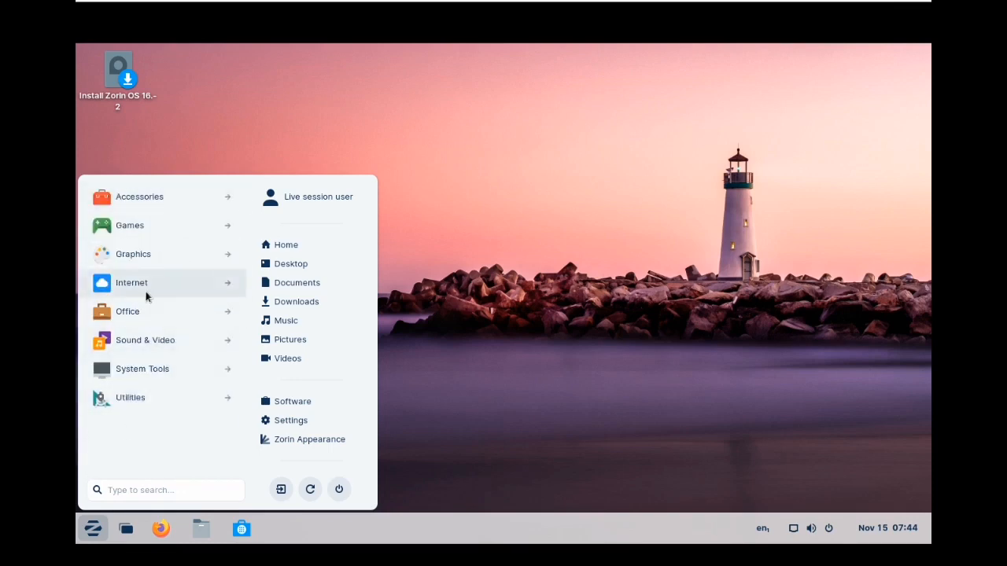
left_click(142, 340)
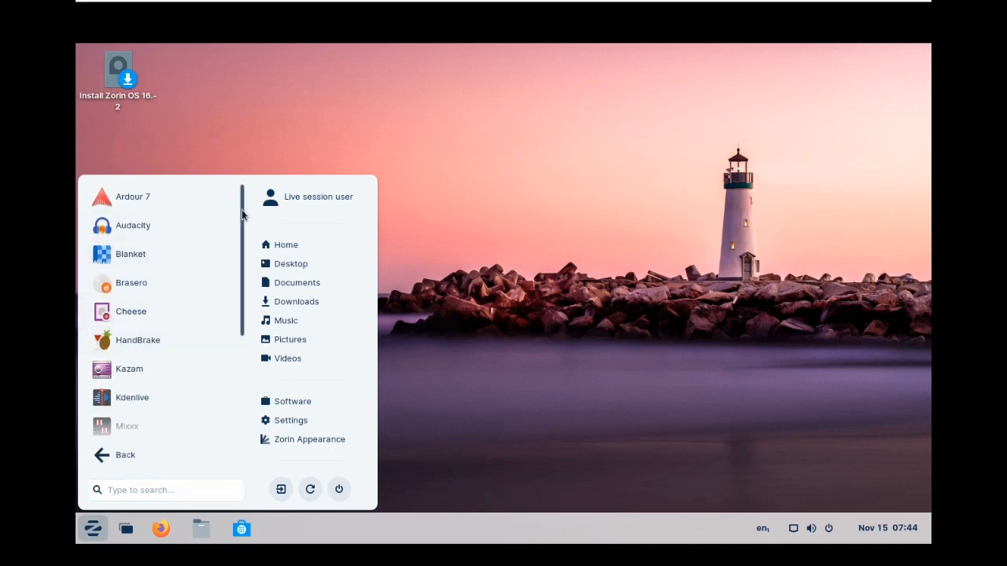
scroll(246, 315, "down", 5)
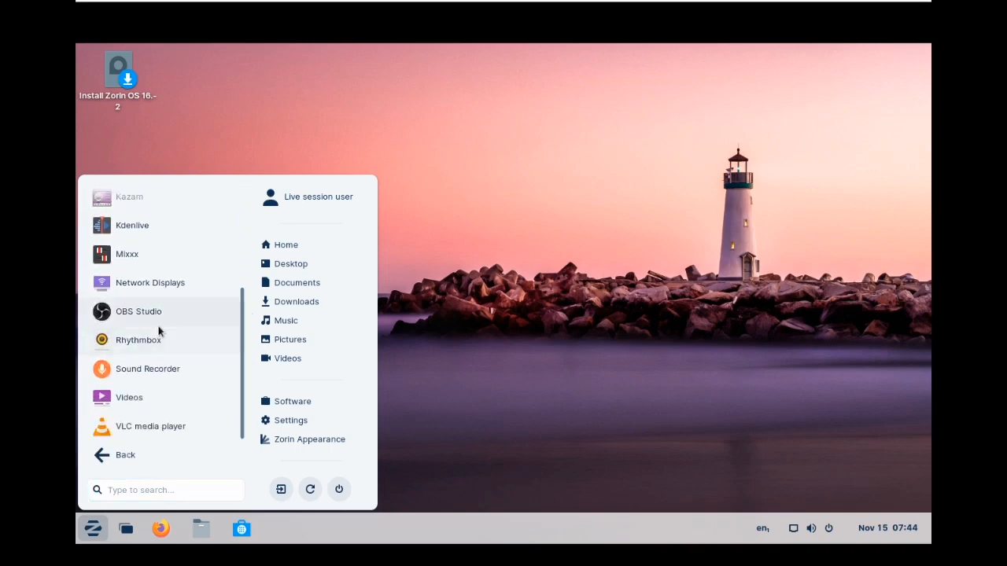
Look over the remaining Sound & Video applications and examine those preinstalled under System Tools and Utilities
scroll(243, 366, "up", 1)
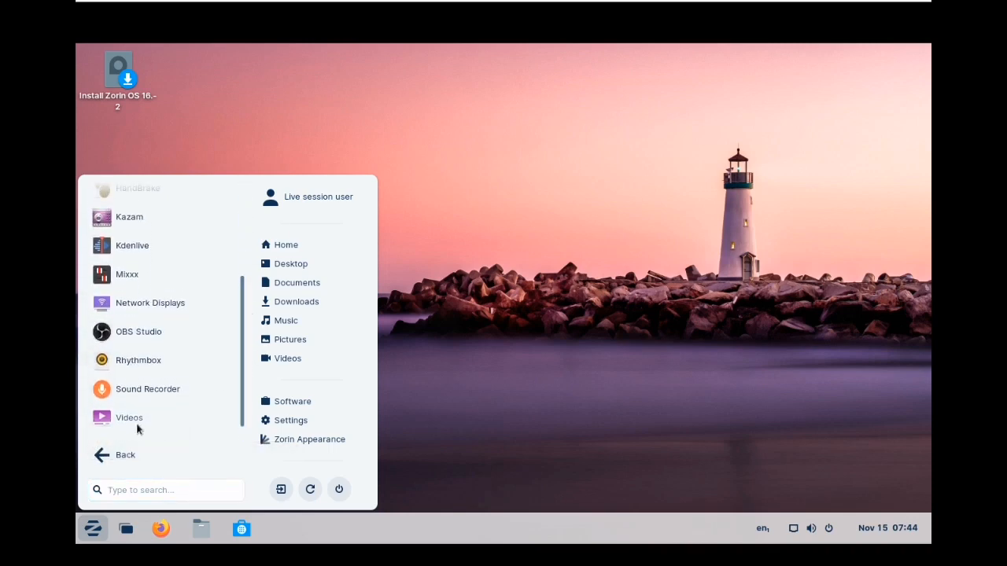
scroll(246, 321, "up", 5)
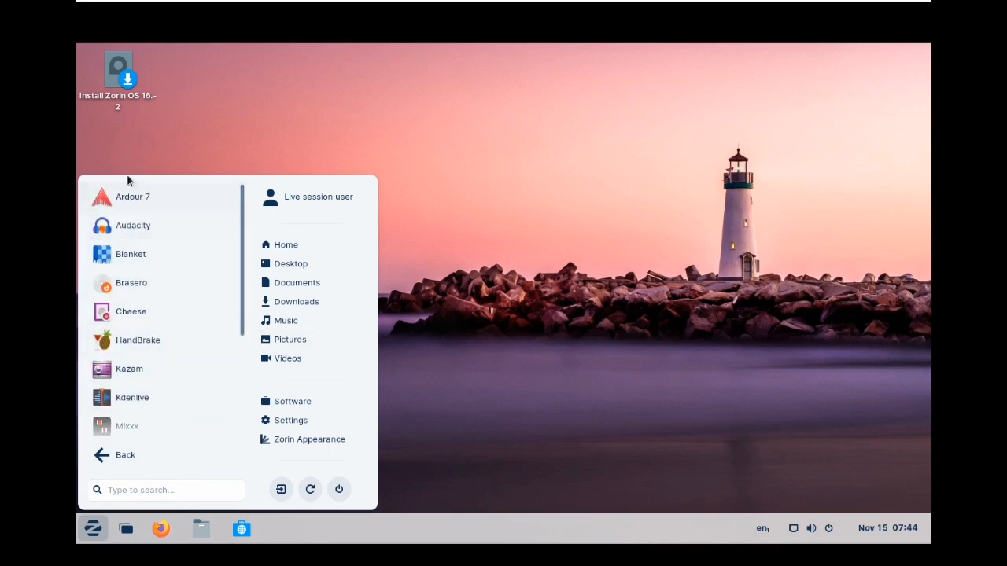
left_click(146, 454)
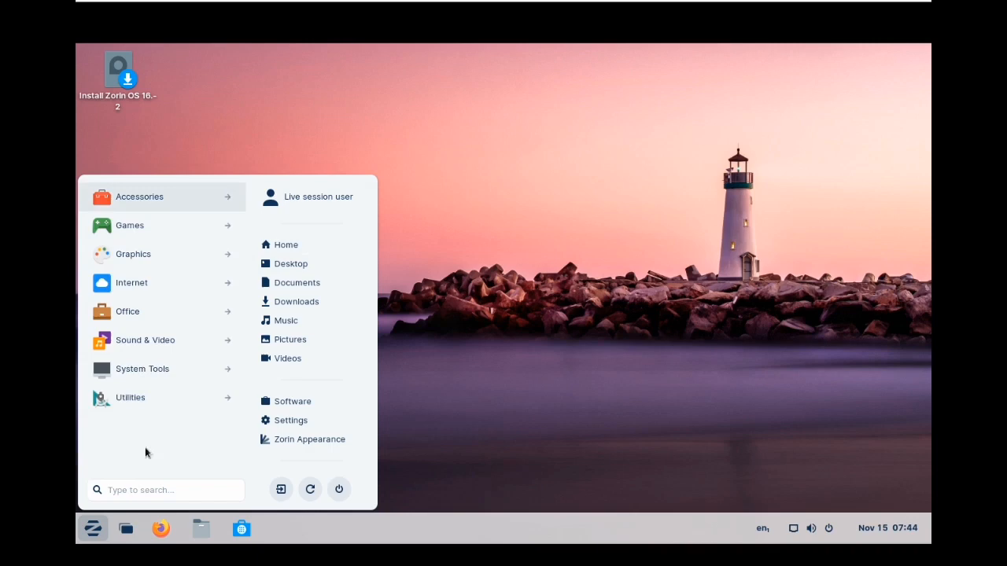
left_click(151, 369)
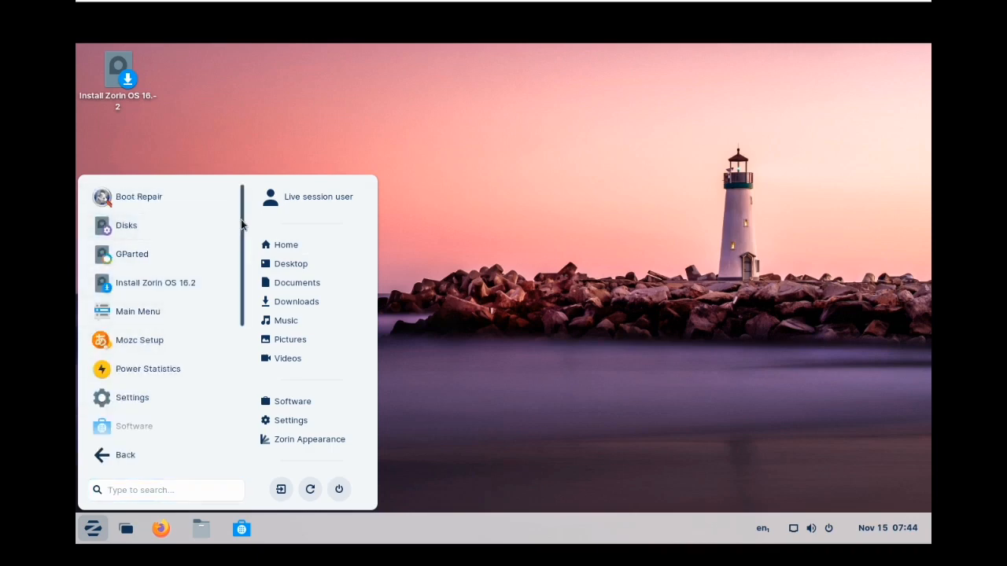
scroll(242, 240, "down", 2)
left_click_drag(241, 235, 236, 344)
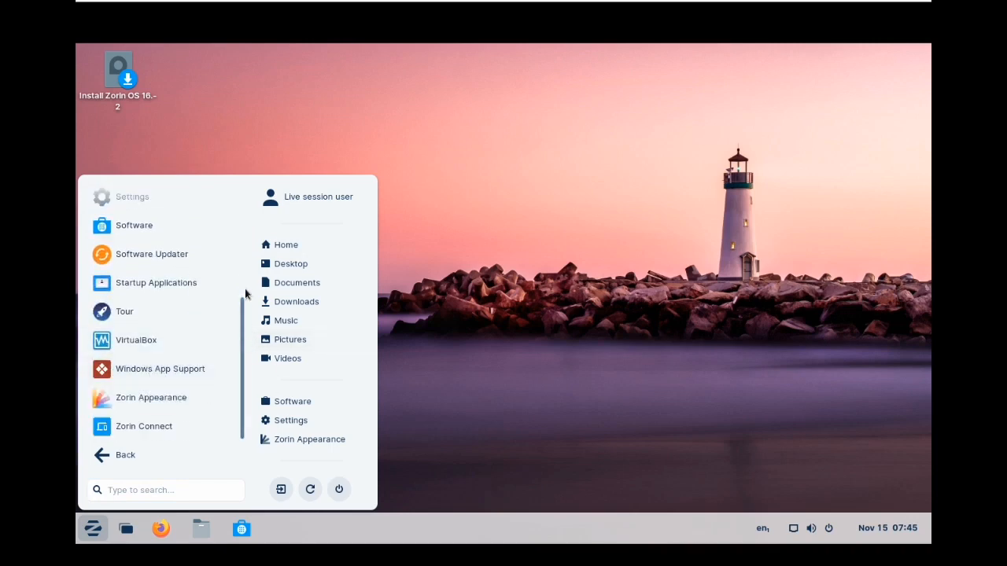
left_click(126, 456)
left_click(140, 401)
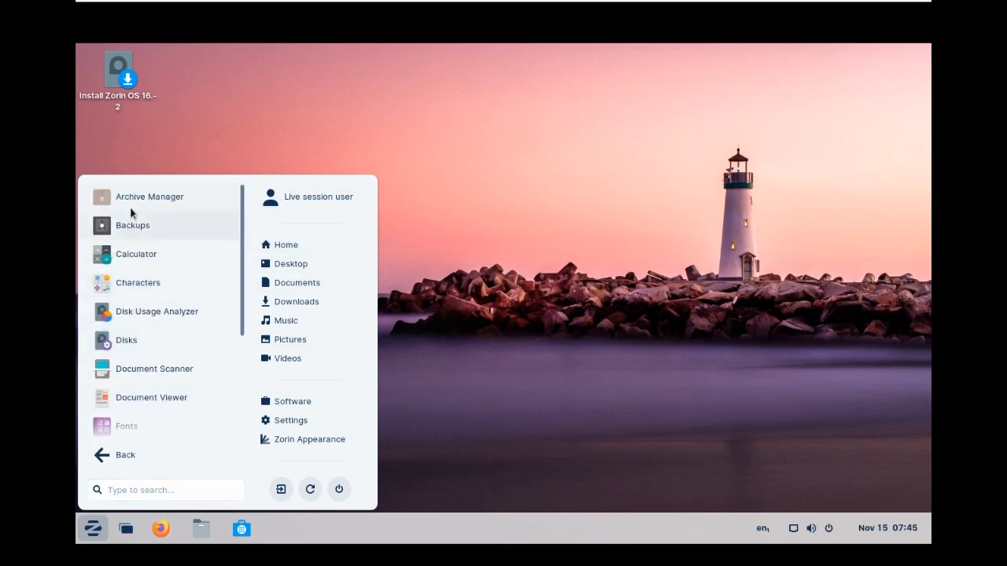
left_click_drag(242, 237, 242, 324)
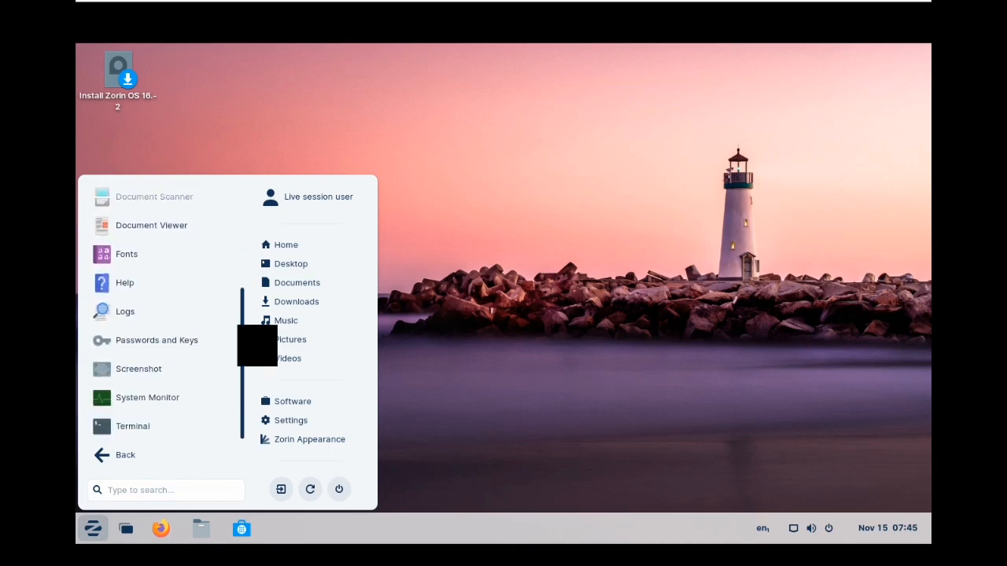
Open System Monitor to view the CPU, memory and network resources, and close it again
left_click(147, 397)
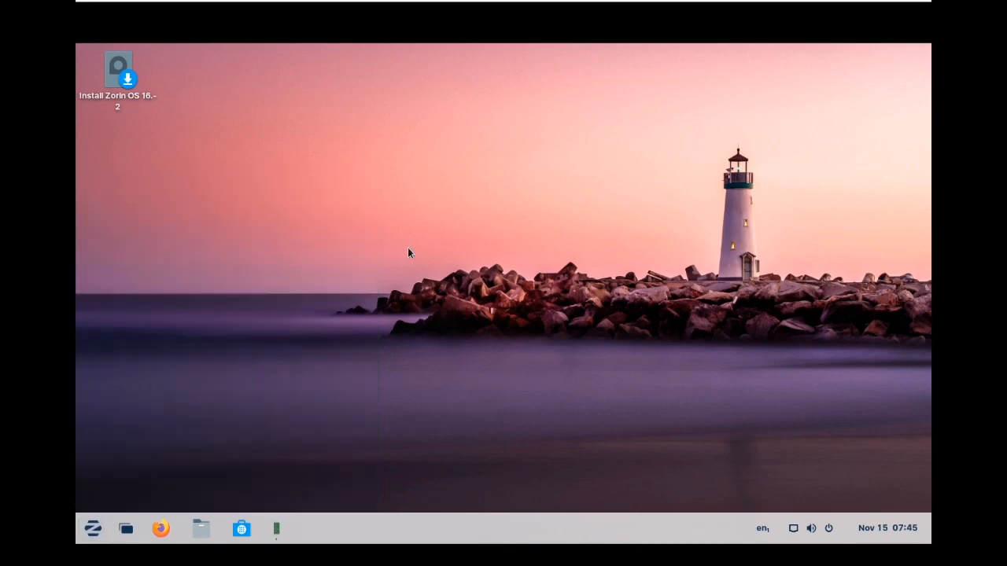
left_click(299, 92)
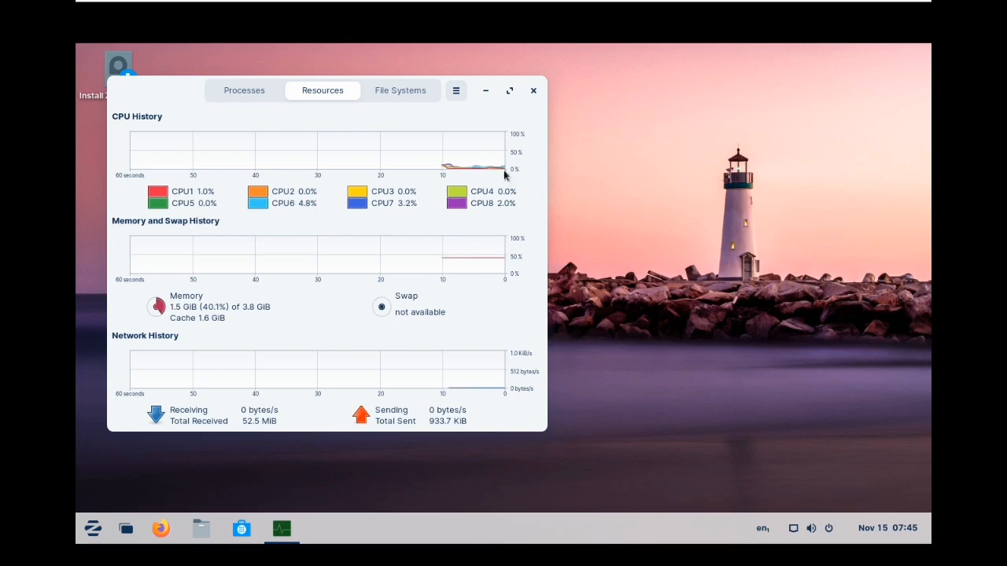
left_click(533, 91)
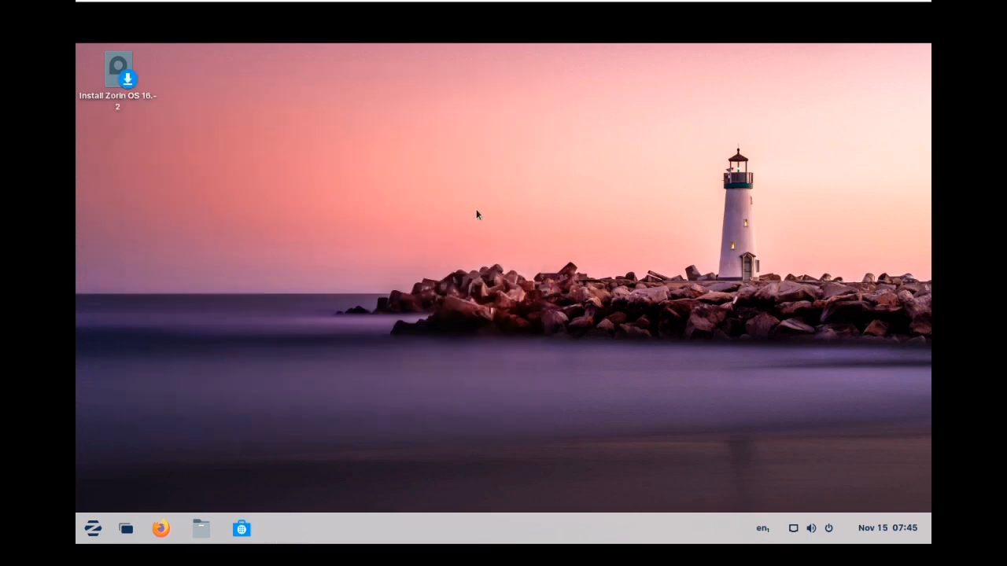
Open Zorin Appearance and look through the available desktop layouts
right_click(406, 166)
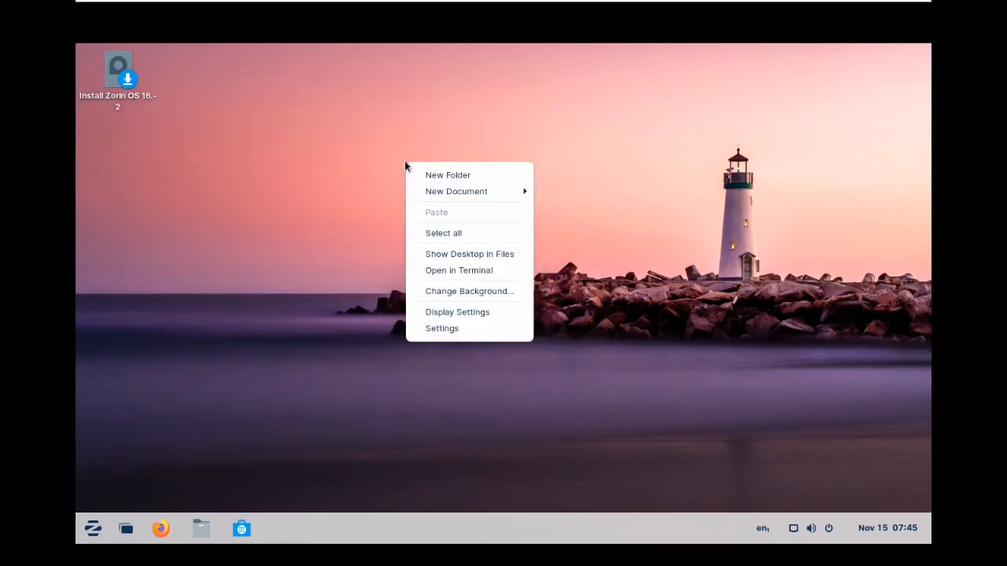
left_click(288, 331)
left_click(93, 529)
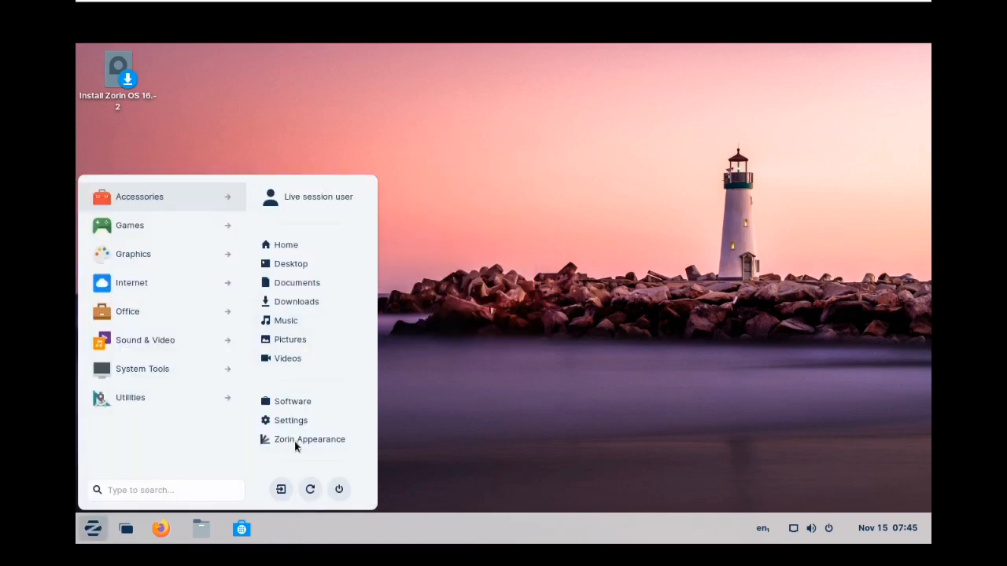
left_click(296, 439)
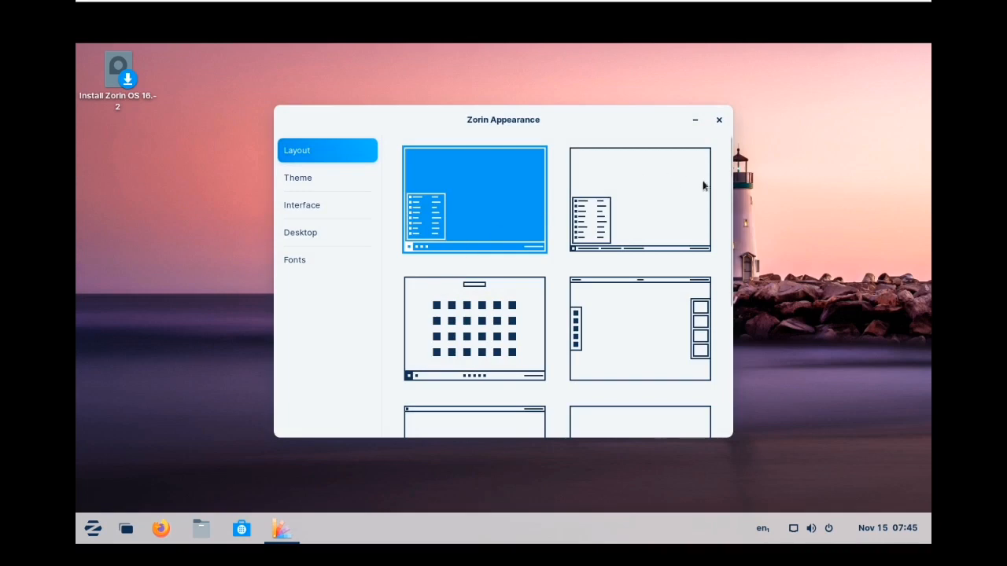
scroll(729, 177, "down", 5)
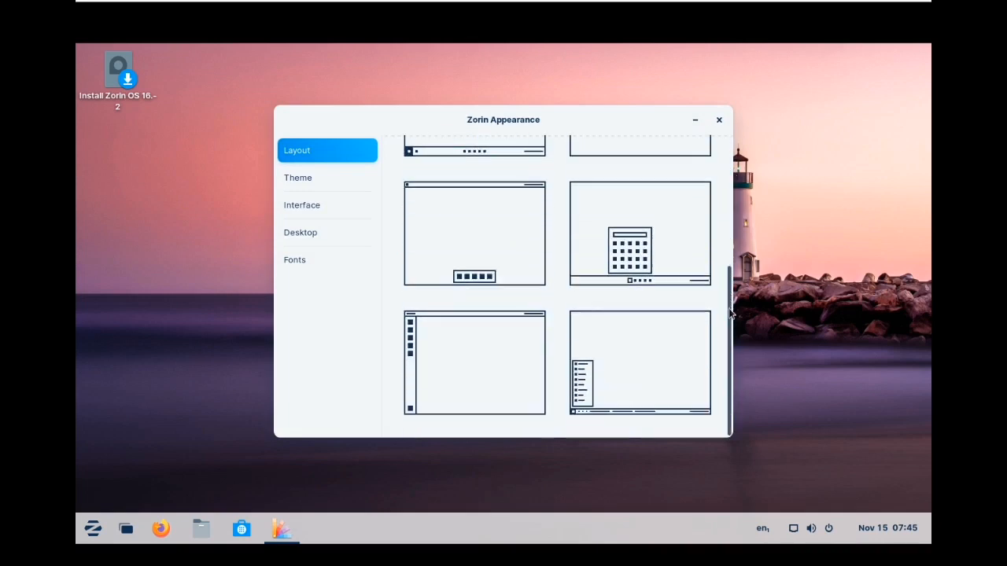
scroll(478, 214, "up", 5)
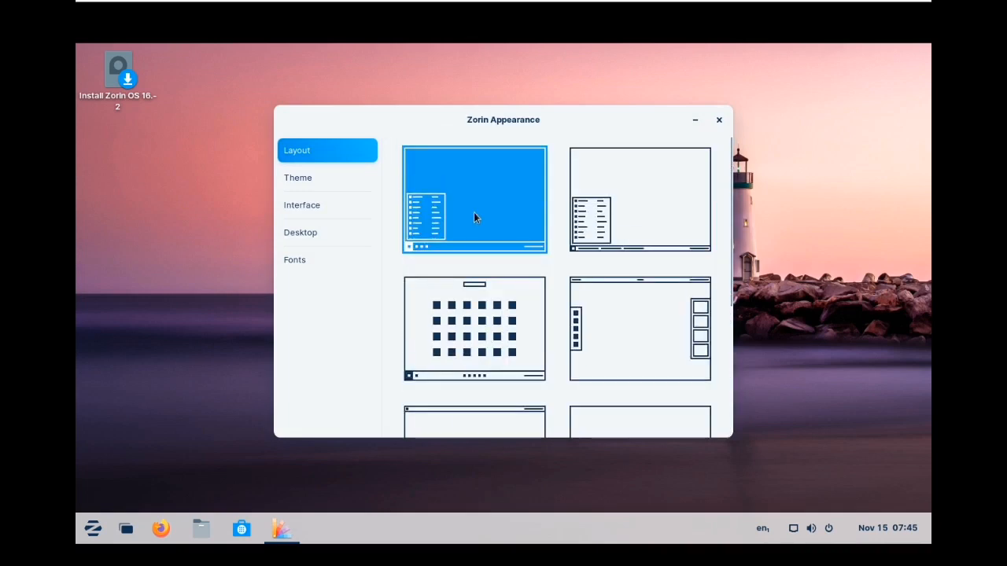
Try the slim taskbar layout with window labels and the full-screen app grid layout, viewing the latter's application grid
left_click(622, 213)
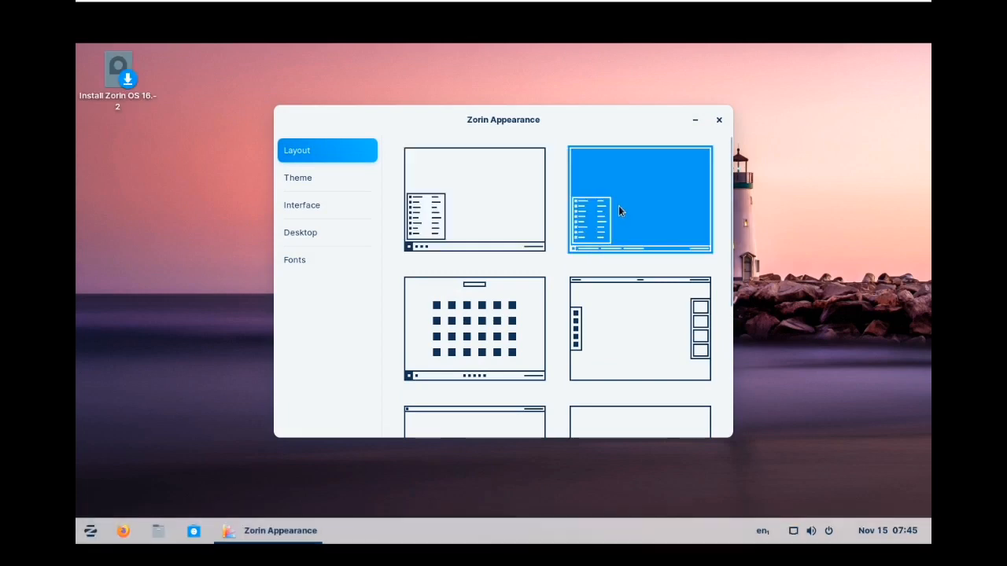
left_click(454, 317)
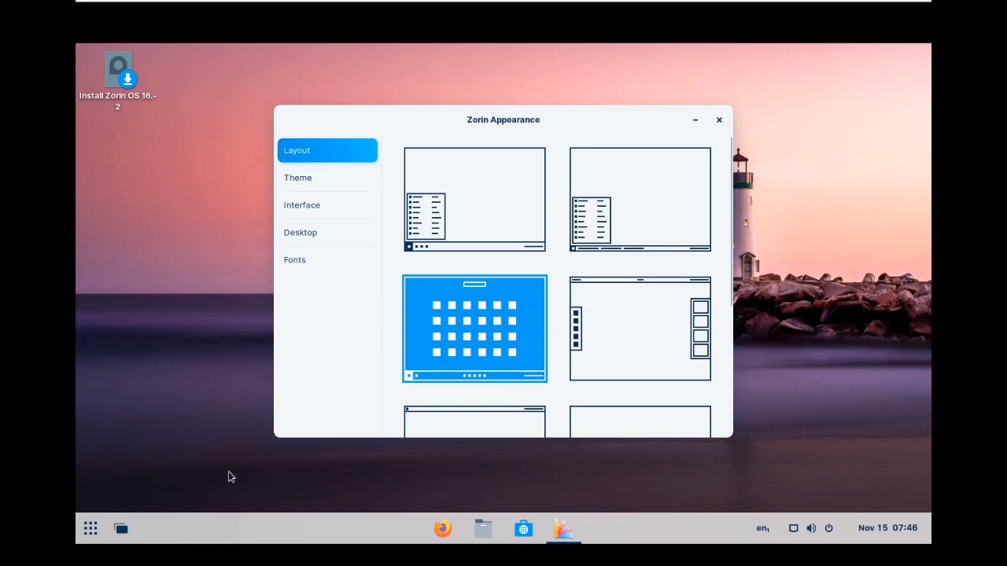
left_click(92, 530)
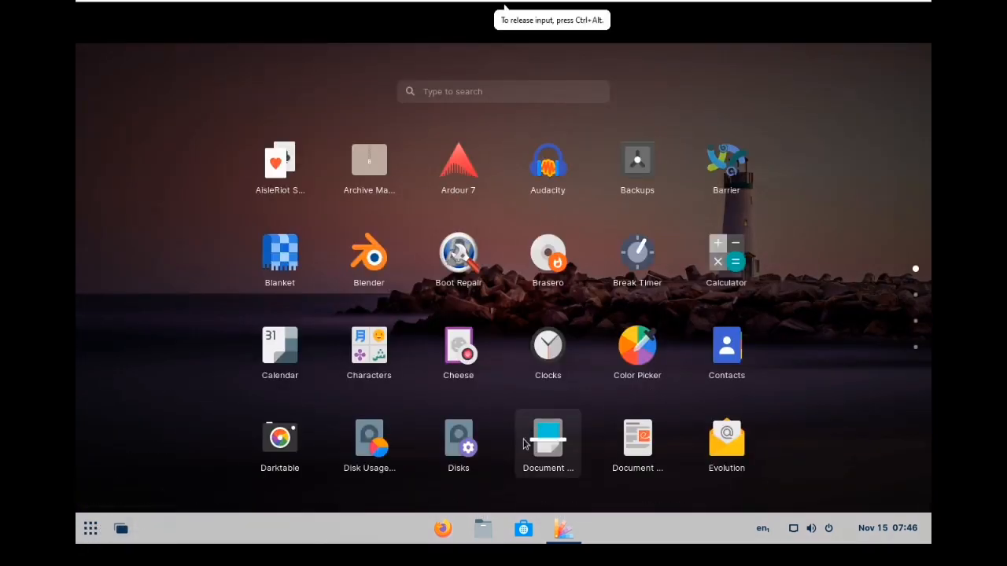
left_click(90, 540)
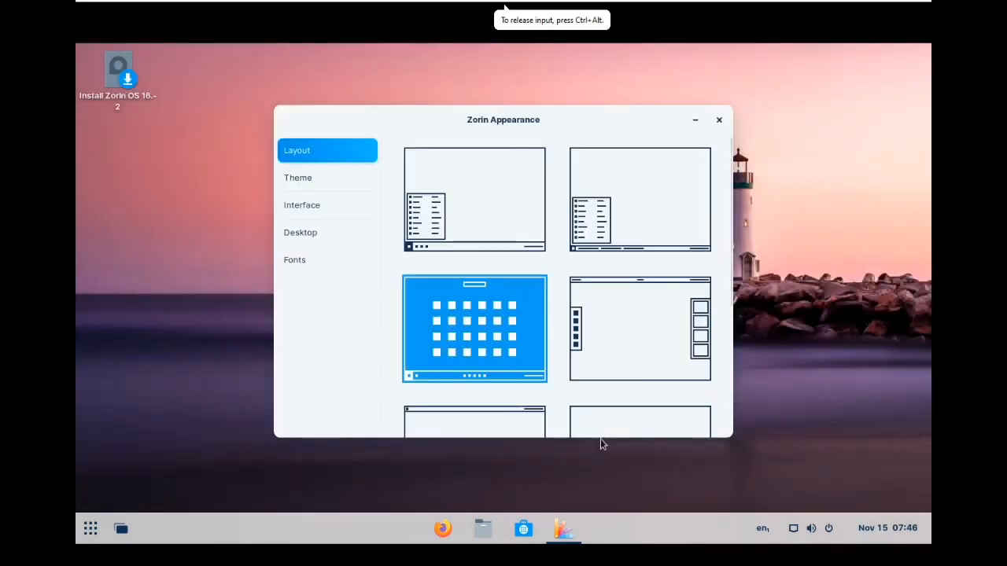
Try the layout with a top bar and activities overview, and view its overview of windows and workspaces
left_click(616, 332)
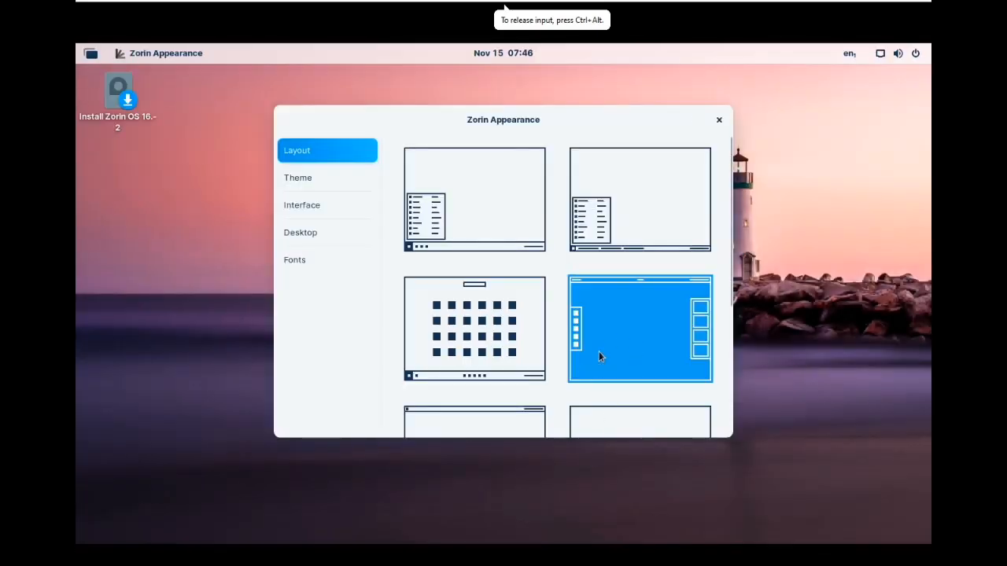
left_click(92, 60)
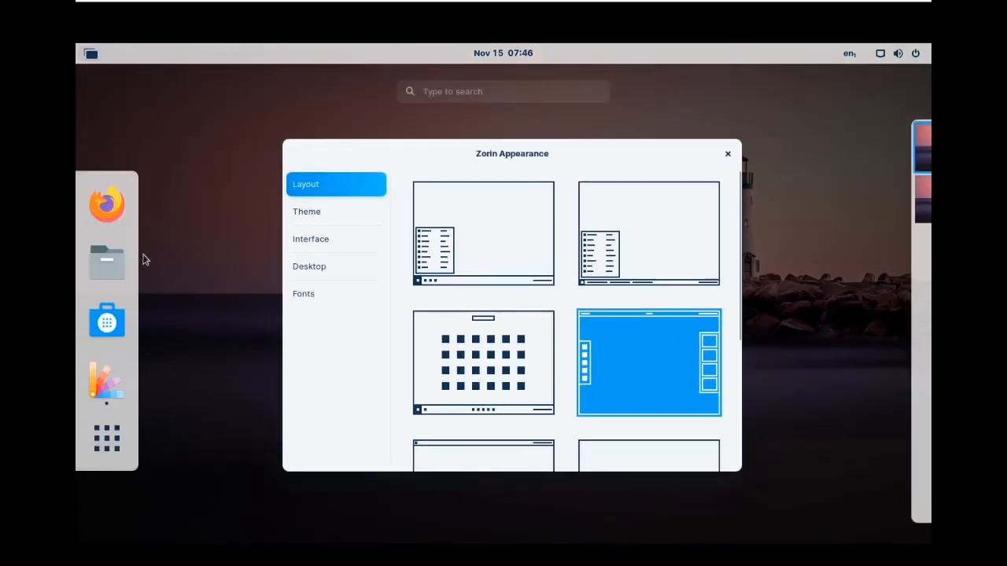
left_click(91, 54)
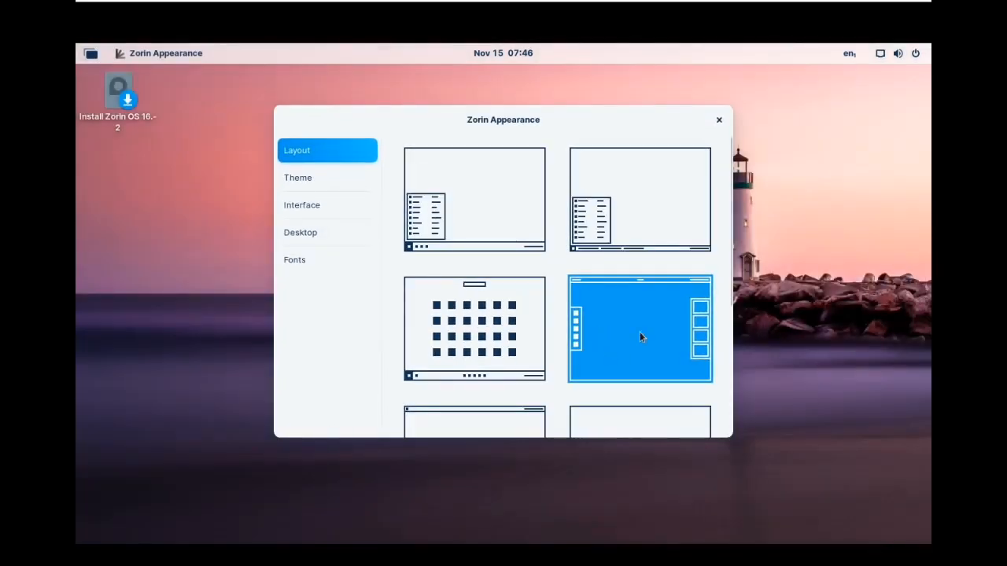
Try the layout with a top bar and floating bottom dock, opening and closing its applications view
left_click_drag(728, 239, 729, 387)
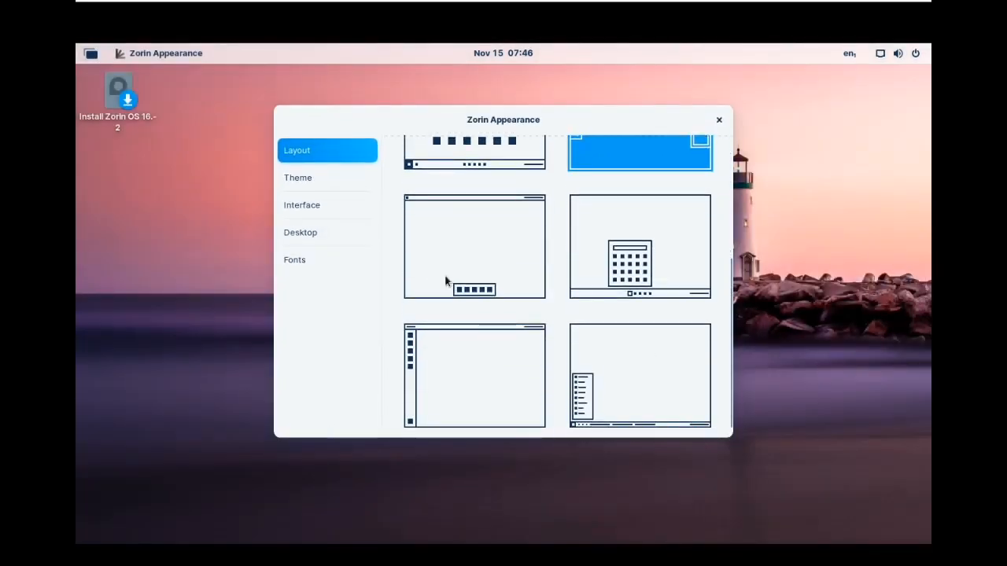
left_click(447, 280)
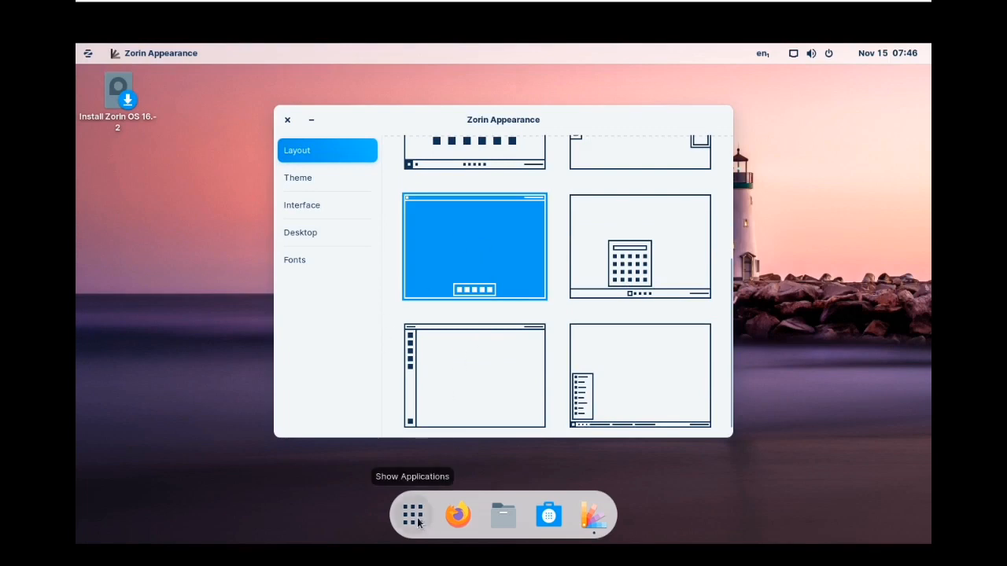
left_click(414, 520)
left_click(413, 520)
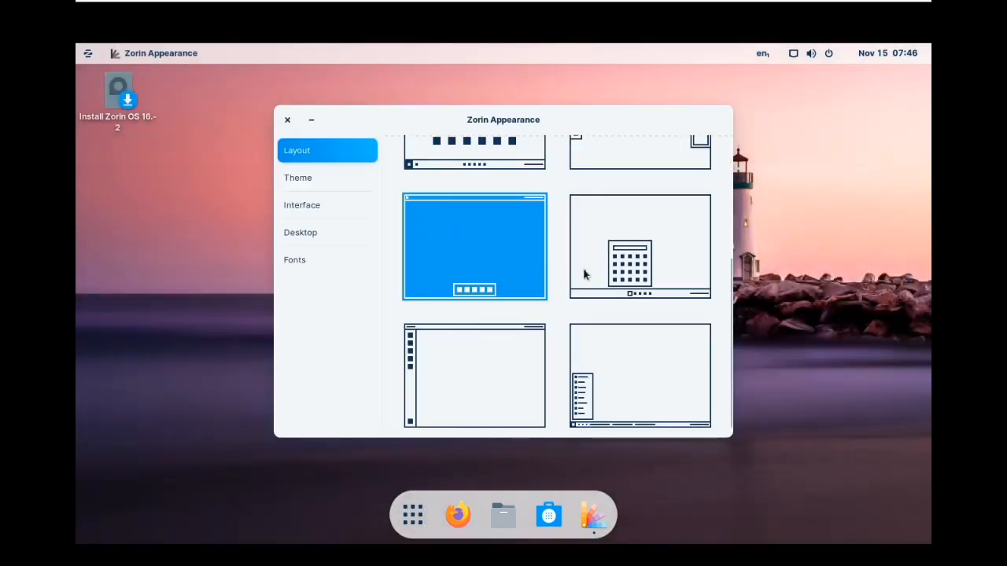
Try the layout with centered taskbar icons and a compact grid menu, opening and closing its start menu
left_click(656, 249)
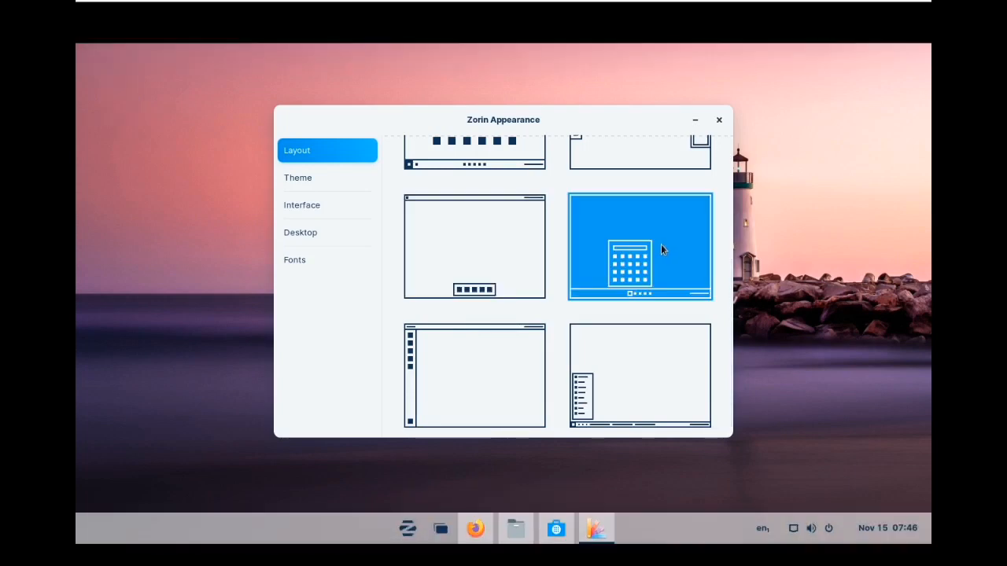
left_click(413, 530)
left_click(413, 530)
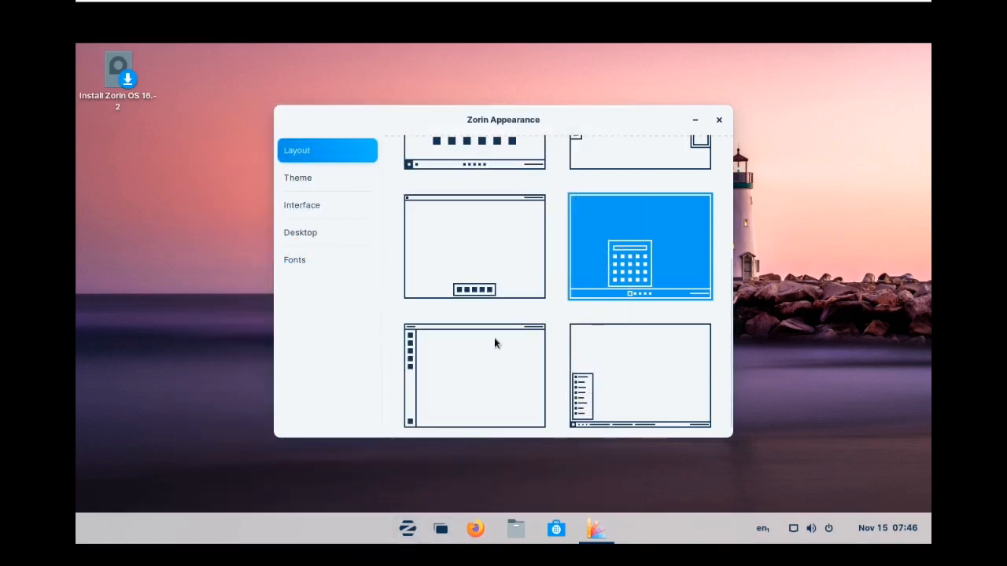
Try the layout with a vertical side launcher, and switch to the last one with a narrow list menu and labelled taskbar
left_click(492, 390)
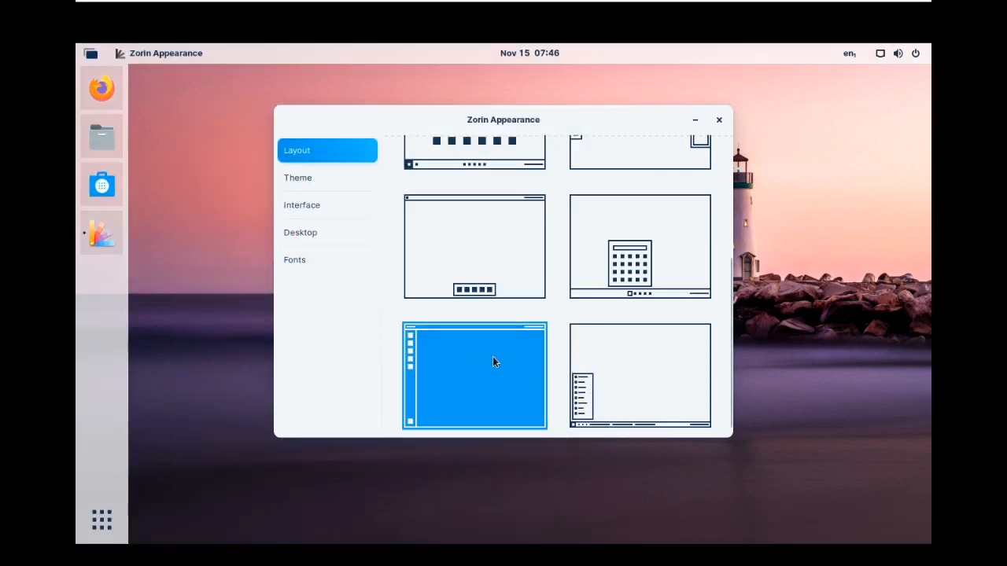
left_click(632, 383)
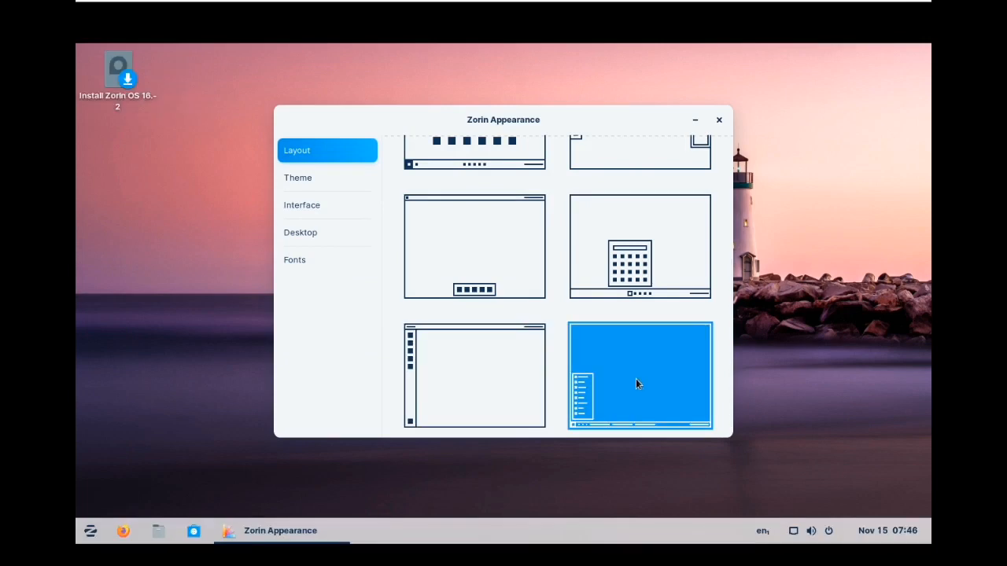
Set the Zorin theme's accent color to purple and its background to dark
left_click(317, 182)
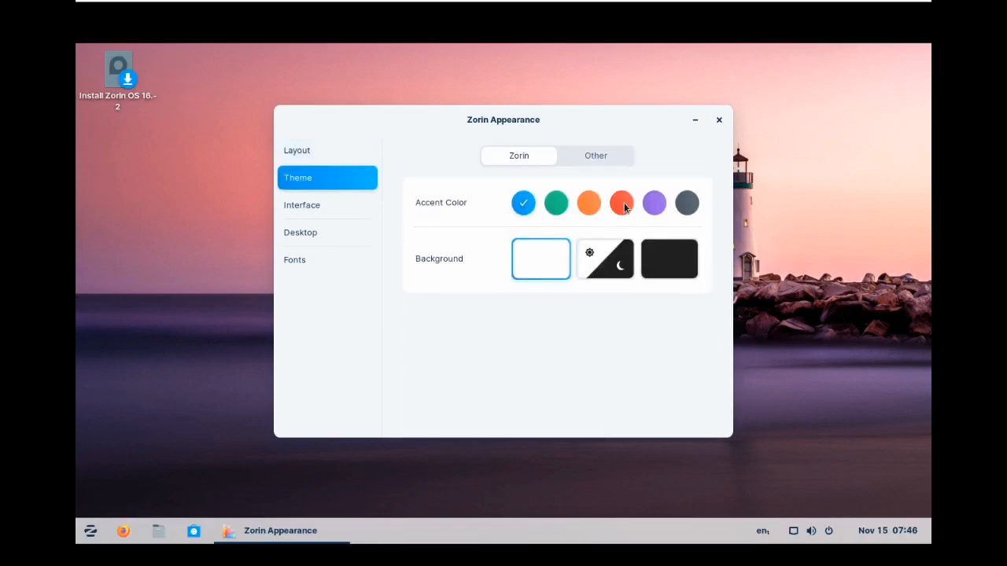
left_click(588, 203)
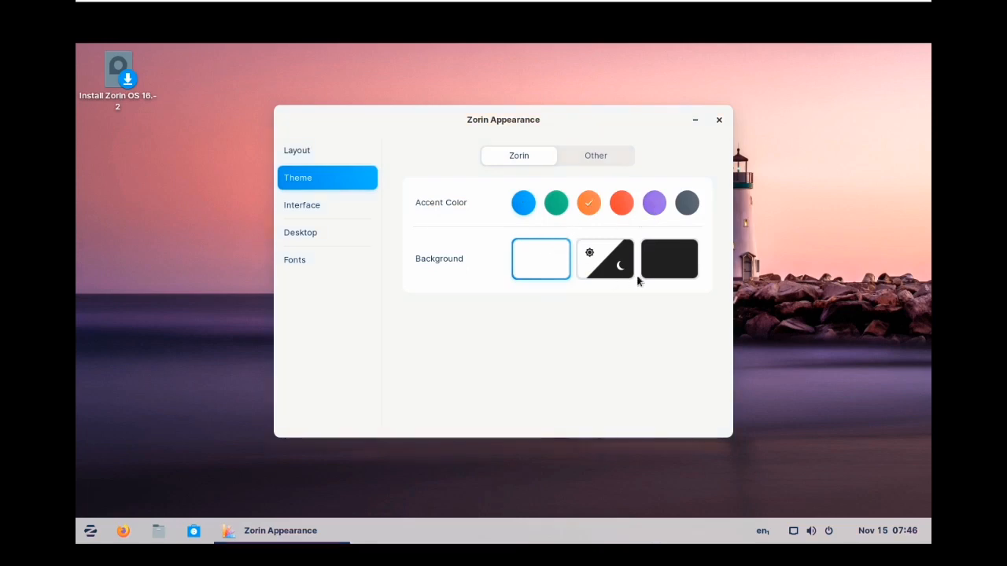
left_click(655, 204)
left_click(674, 262)
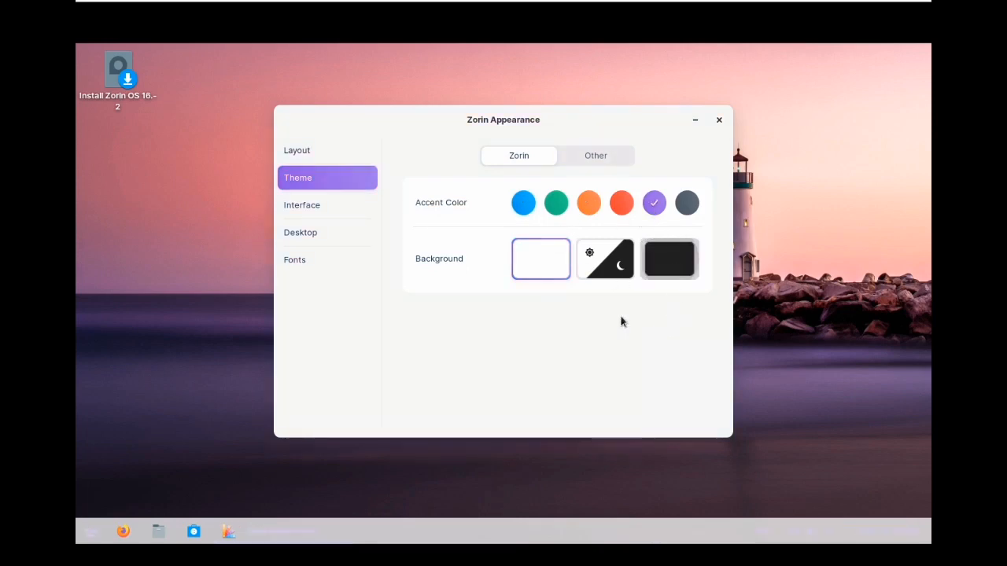
Set the interface's Titlebar Buttons to Left and shift the Zorin Appearance window slightly
left_click(300, 213)
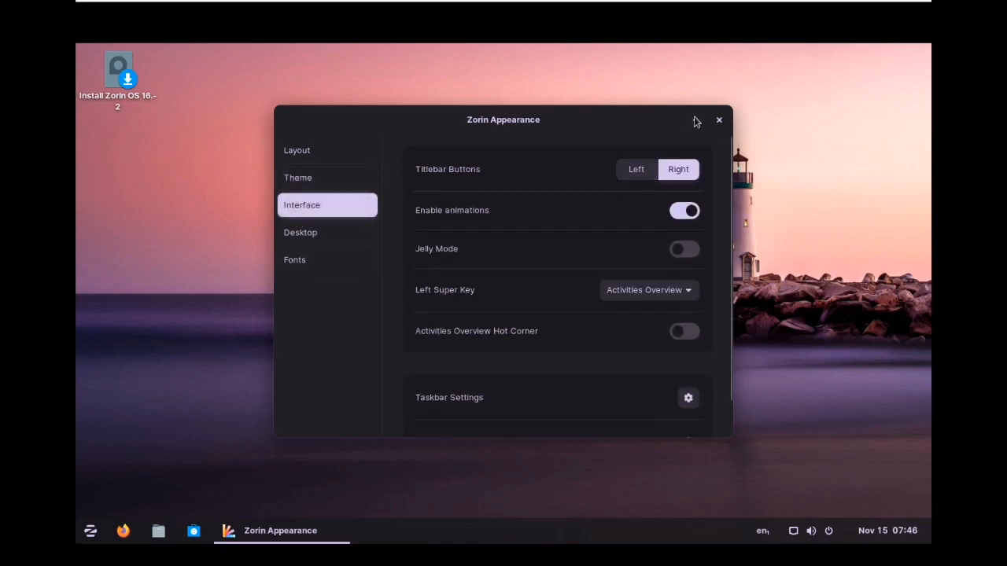
left_click(635, 175)
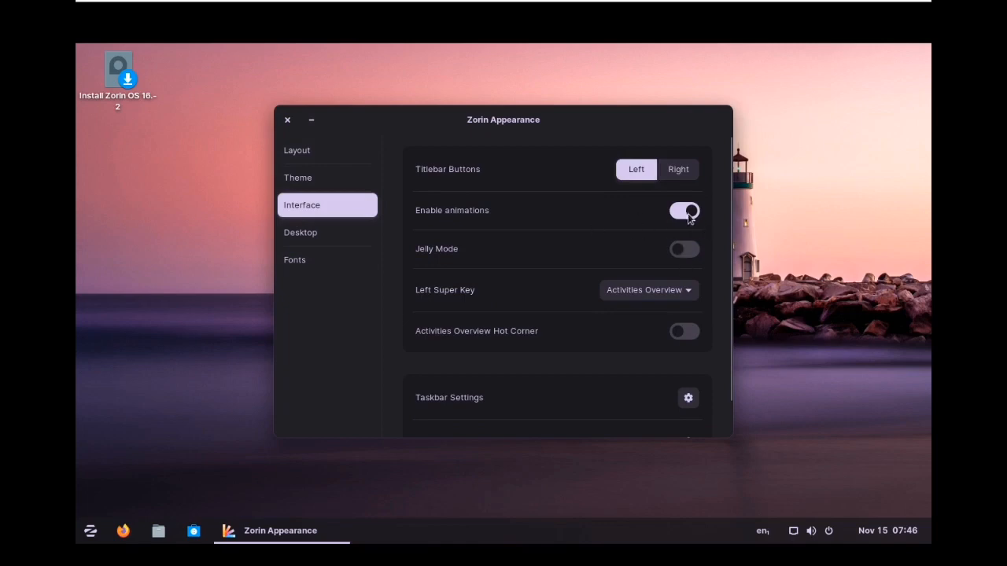
mouse_move(600, 125)
left_mouse_down()
mouse_move(616, 108)
mouse_move(598, 122)
left_mouse_up()
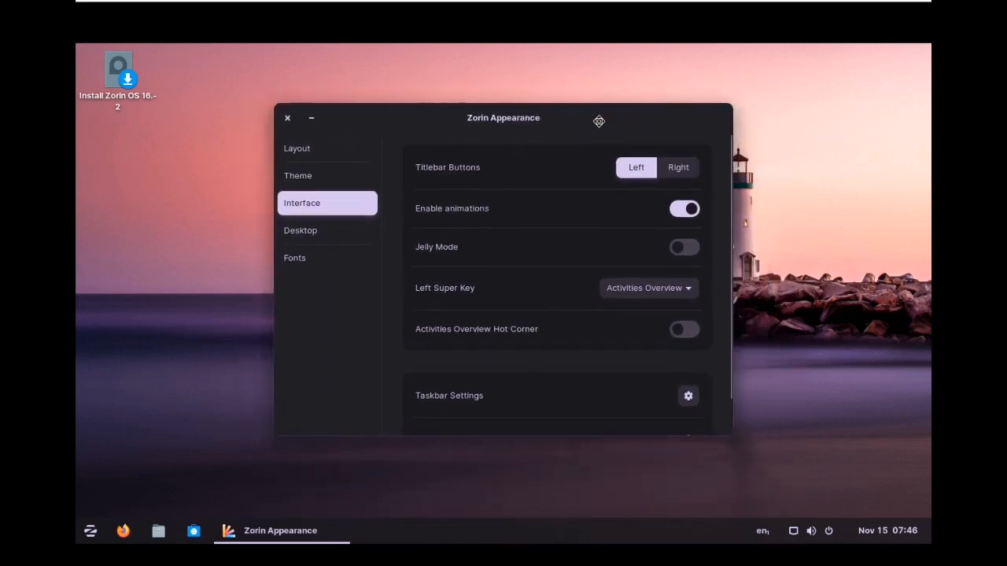
Turn on Jelly Mode and test its effect by minimizing, restoring and moving the Zorin Appearance window
left_click(683, 250)
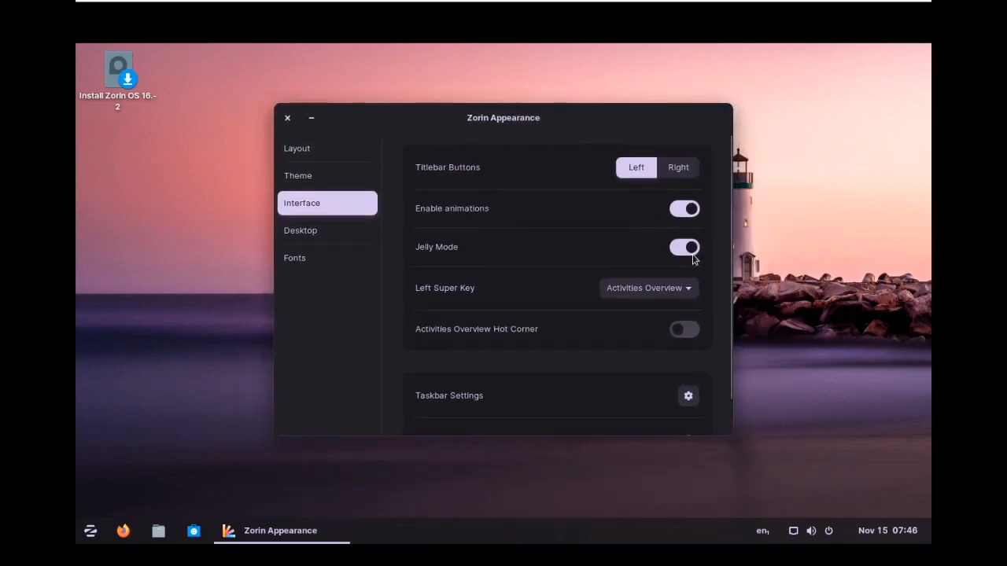
left_click(313, 120)
left_click(279, 533)
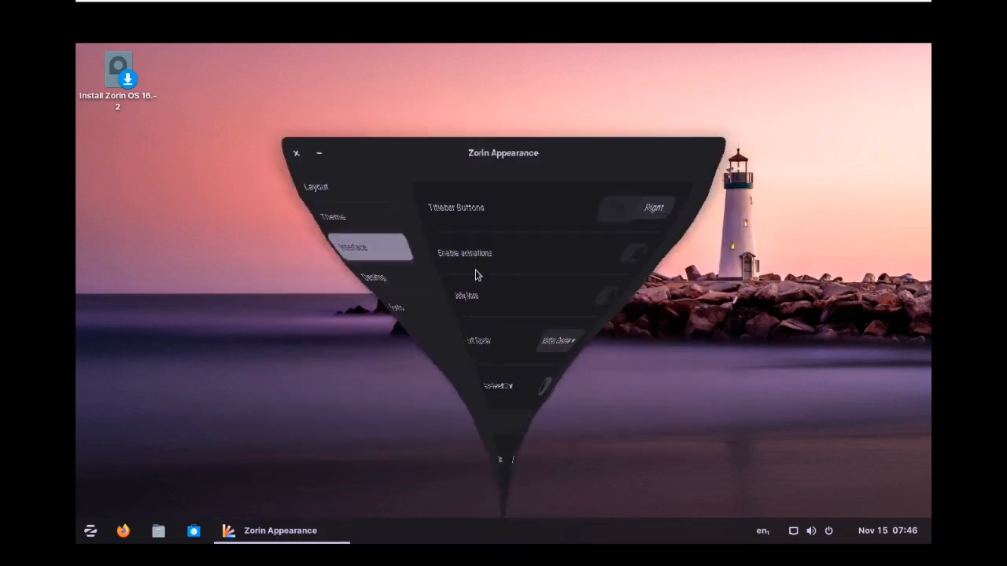
mouse_move(443, 129)
left_mouse_down()
mouse_move(412, 119)
mouse_move(469, 161)
mouse_move(423, 132)
left_mouse_up()
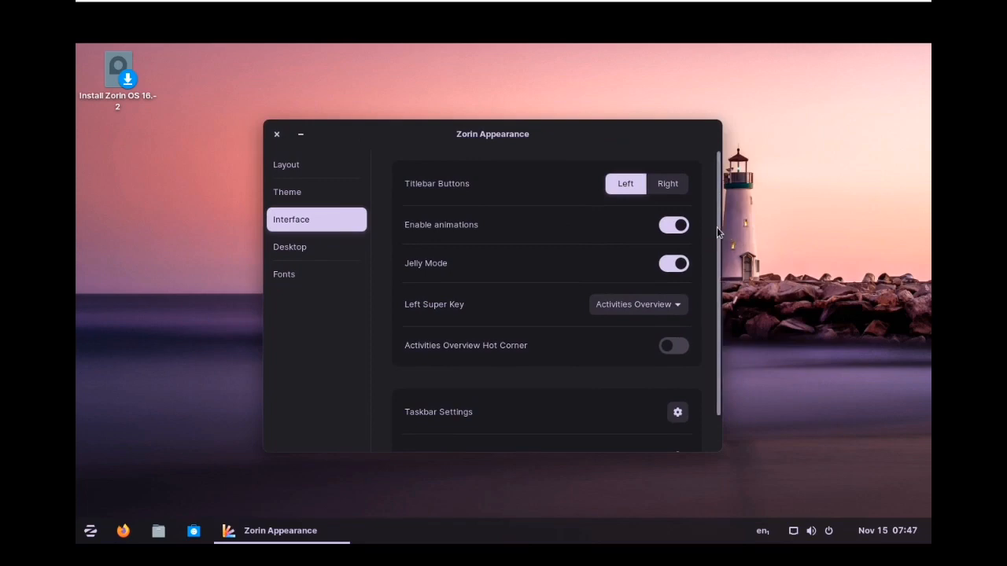
Review the remaining Interface options and the Desktop and Fonts settings, and close Zorin Appearance
scroll(720, 285, "down", 1)
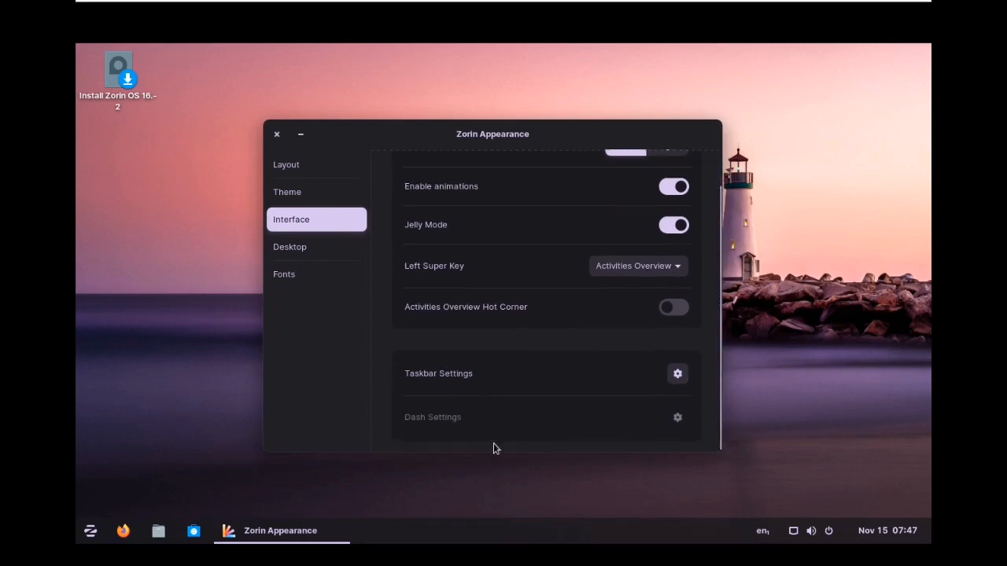
left_click(311, 251)
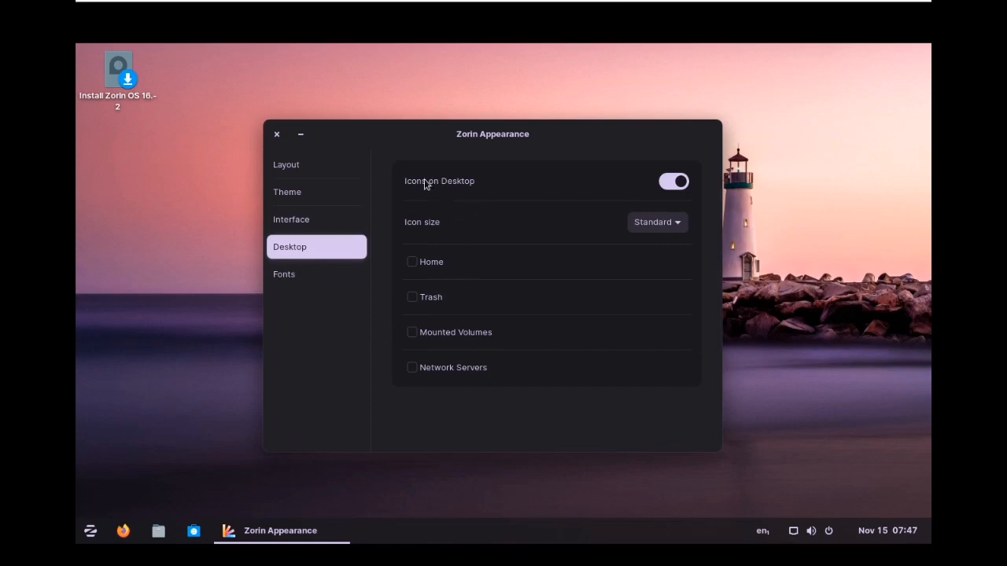
left_click(299, 275)
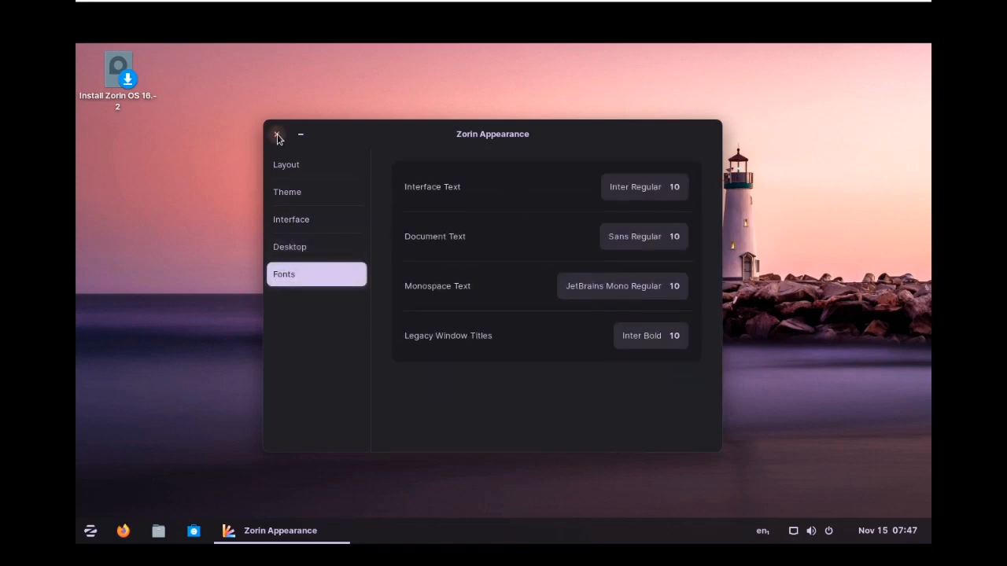
left_click(277, 136)
left_click(90, 531)
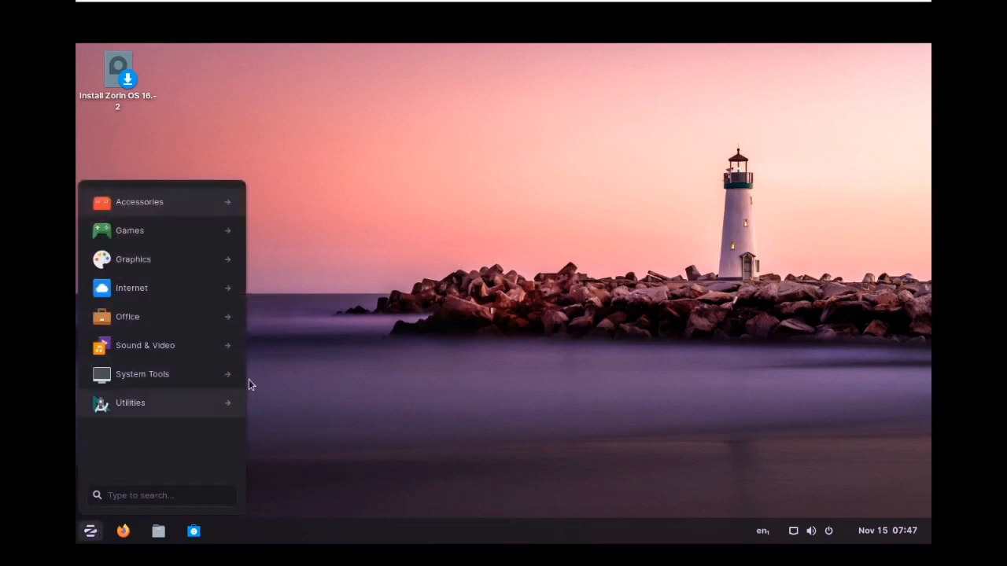
left_click(363, 279)
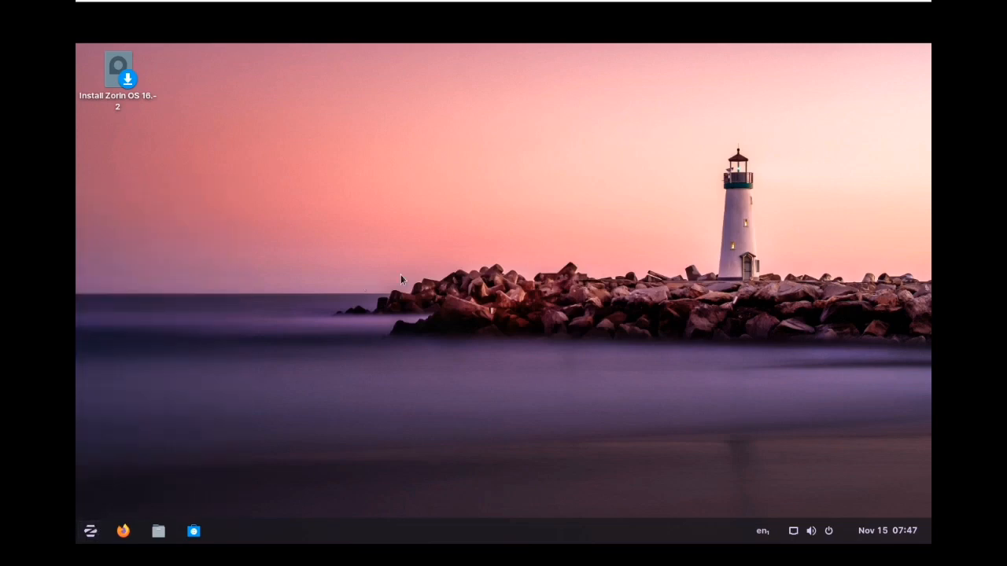
right_click(375, 281)
left_click(276, 255)
Start the Zorin OS installer and accept English, the English (US) keyboard layout, and Normal installation with third-party software
left_click(112, 81)
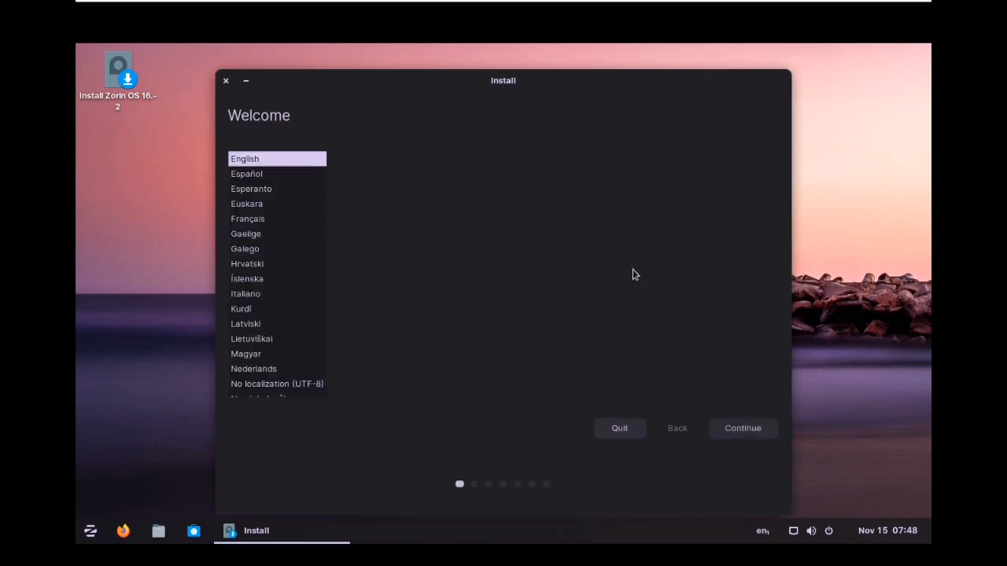
left_click(749, 429)
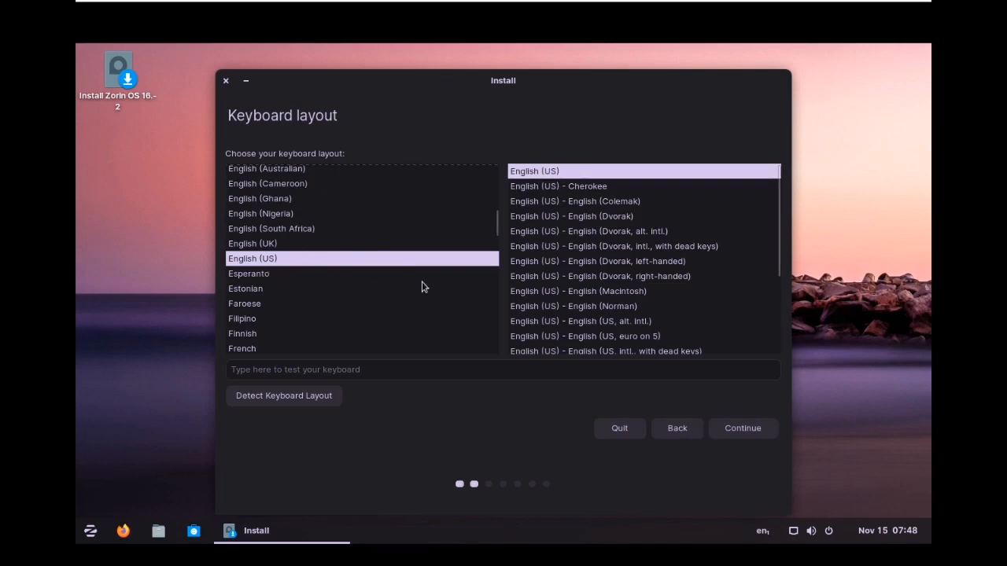
left_click(743, 428)
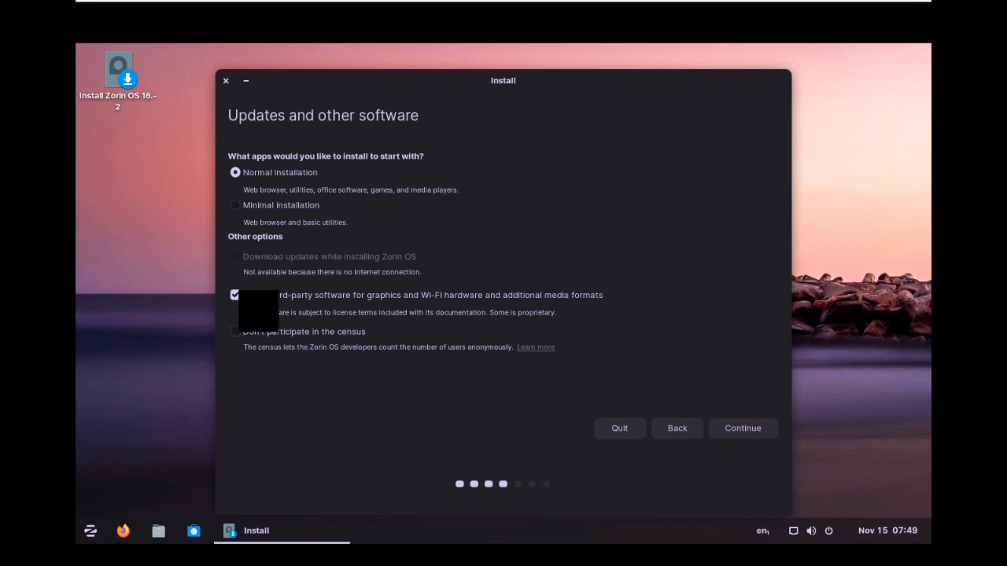
left_click(726, 428)
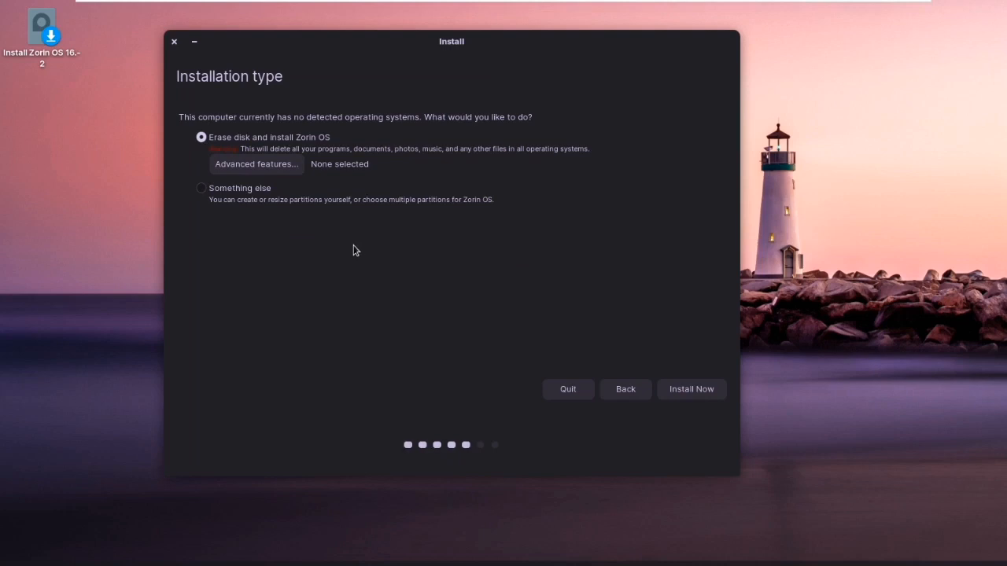
Choose Something else as the installation type and create a new empty partition table on /dev/sda
left_click(203, 192)
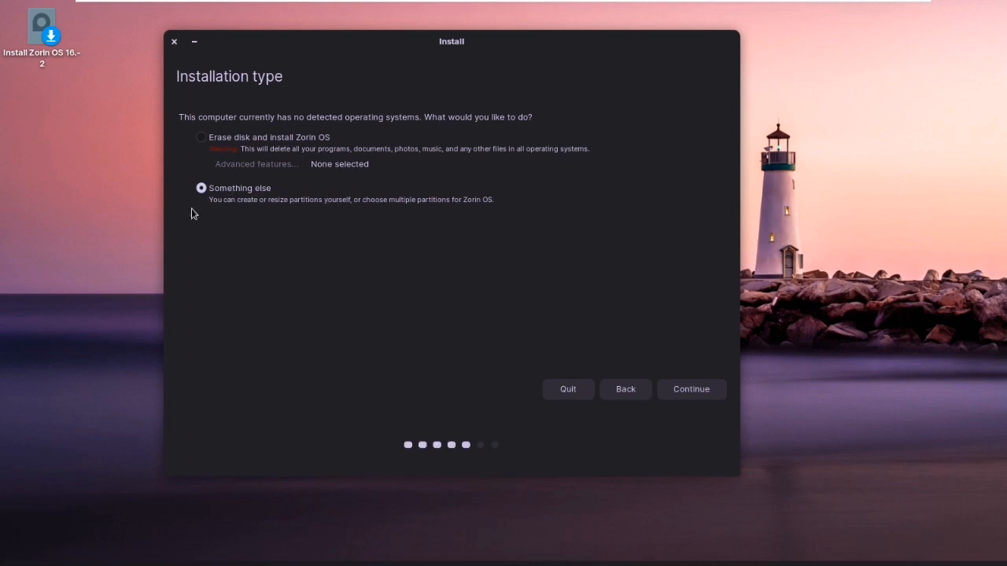
left_click(697, 392)
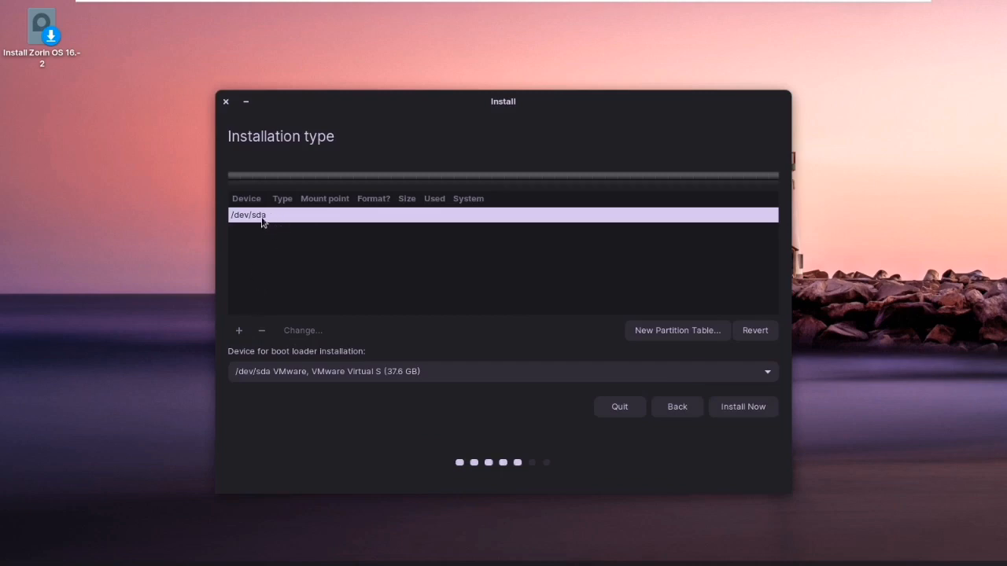
left_click(672, 333)
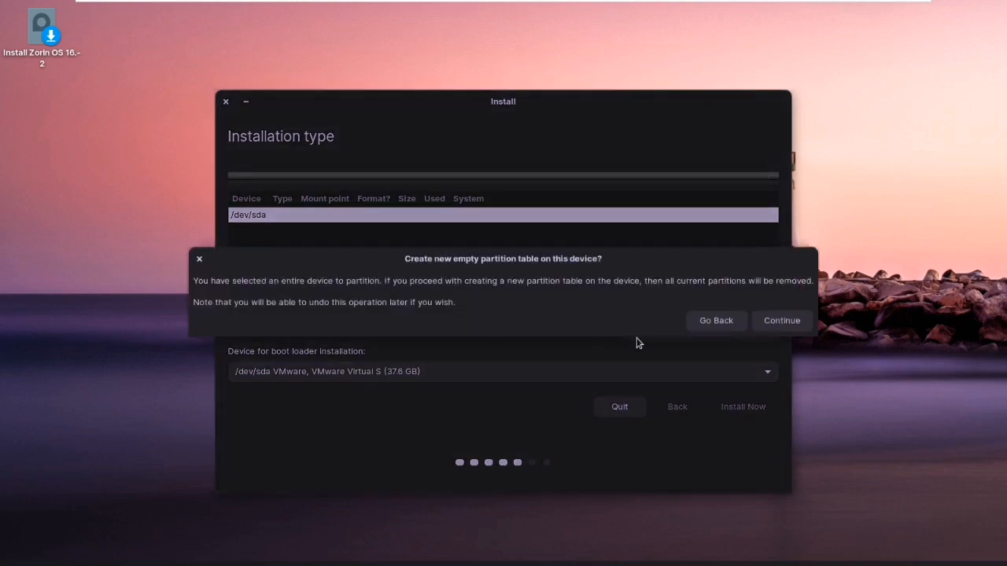
left_click(775, 325)
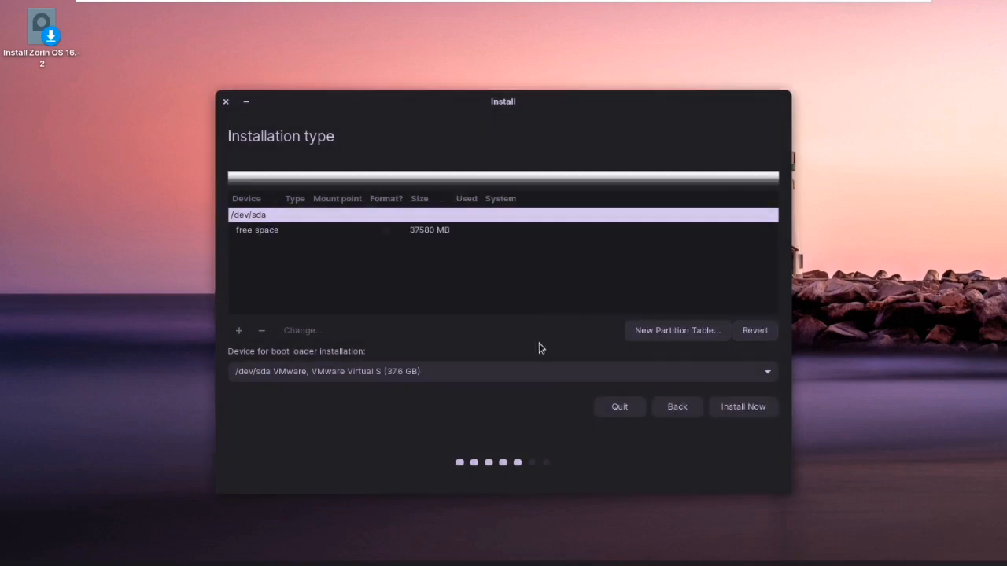
Create a 33581 MB primary Ext4 partition in the free space with mount point /
left_click(264, 230)
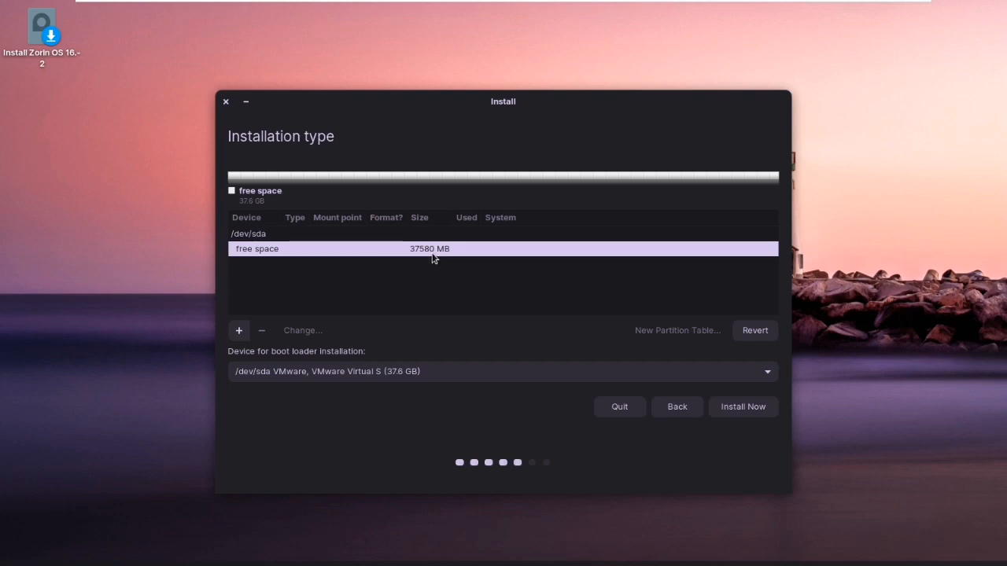
left_click(240, 332)
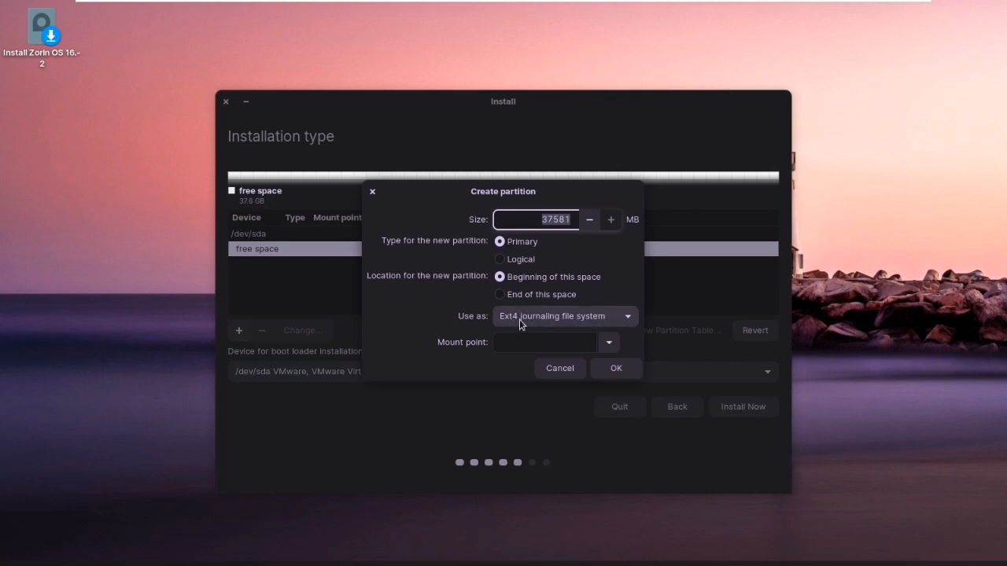
left_click(536, 221)
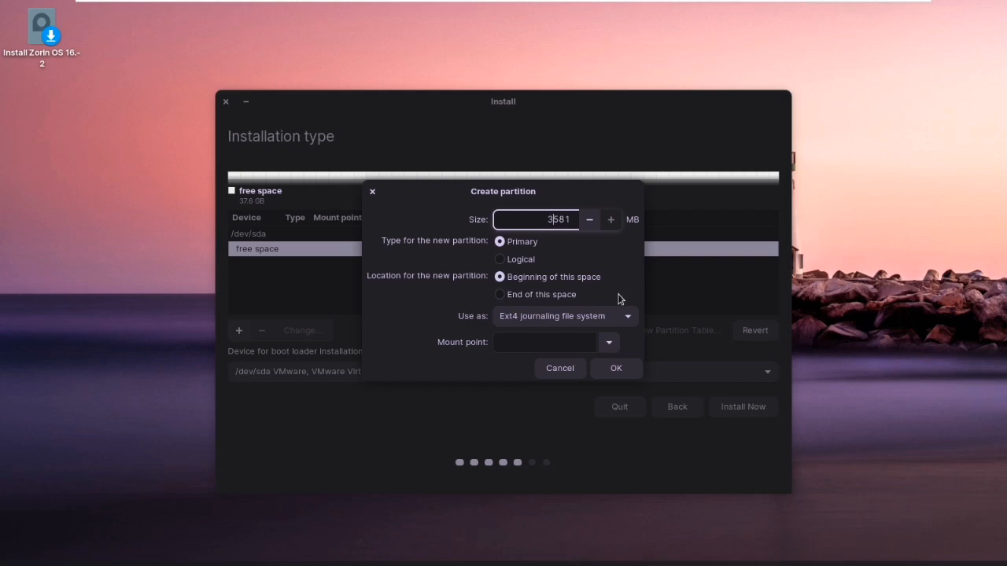
type("3")
left_click(607, 343)
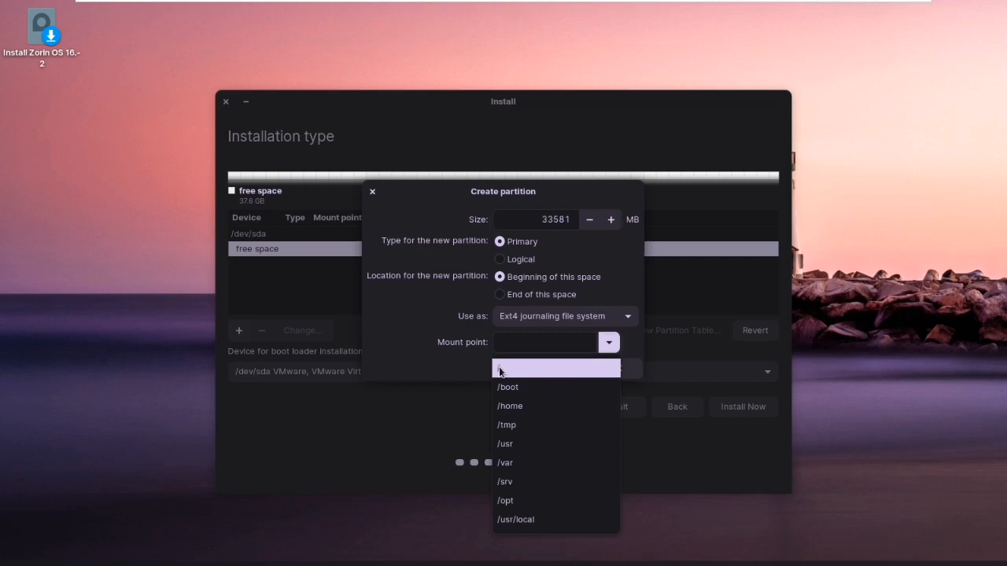
left_click(498, 370)
left_click(613, 367)
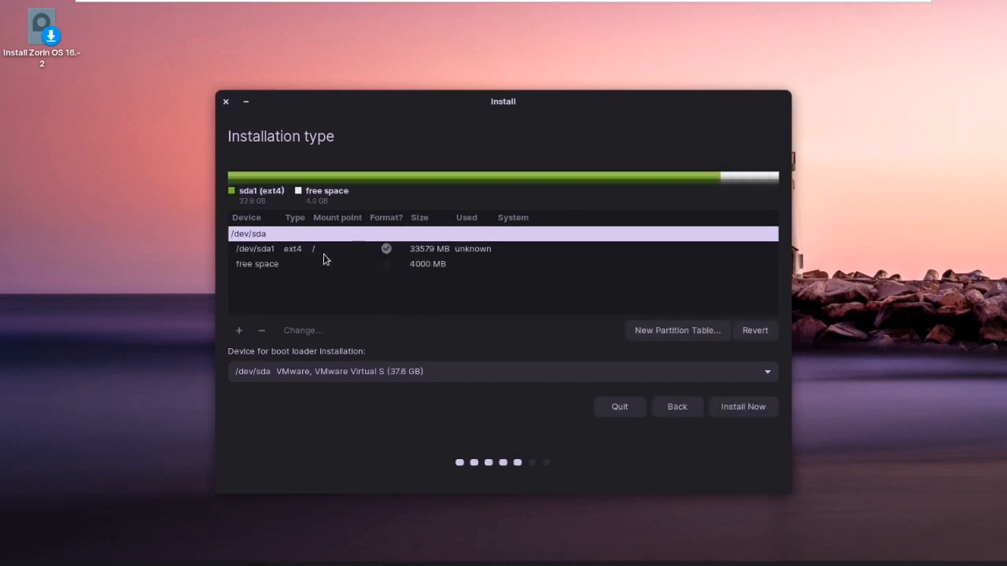
Create a 4000 MB logical partition from the remaining free space as swap area
left_click(285, 266)
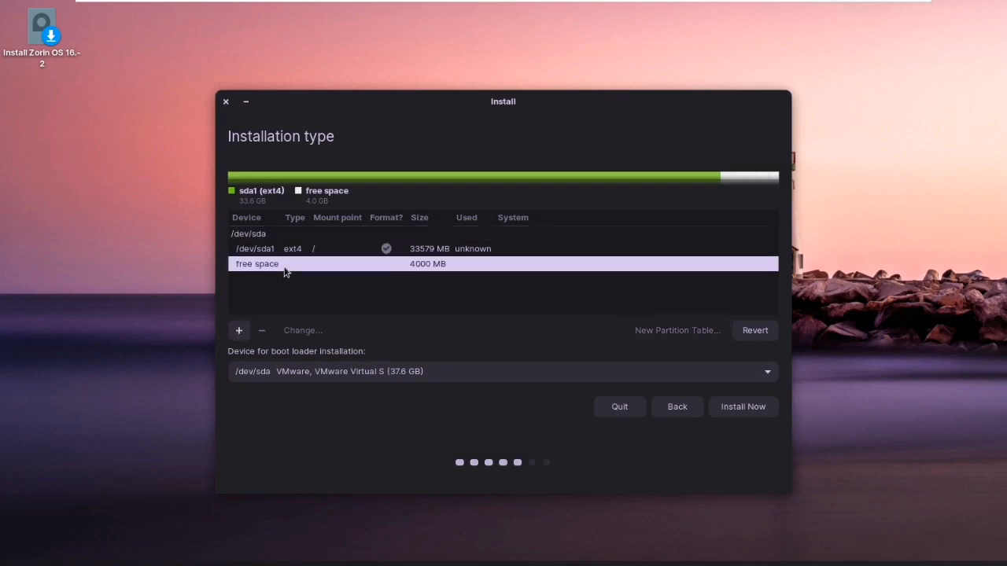
left_click(239, 331)
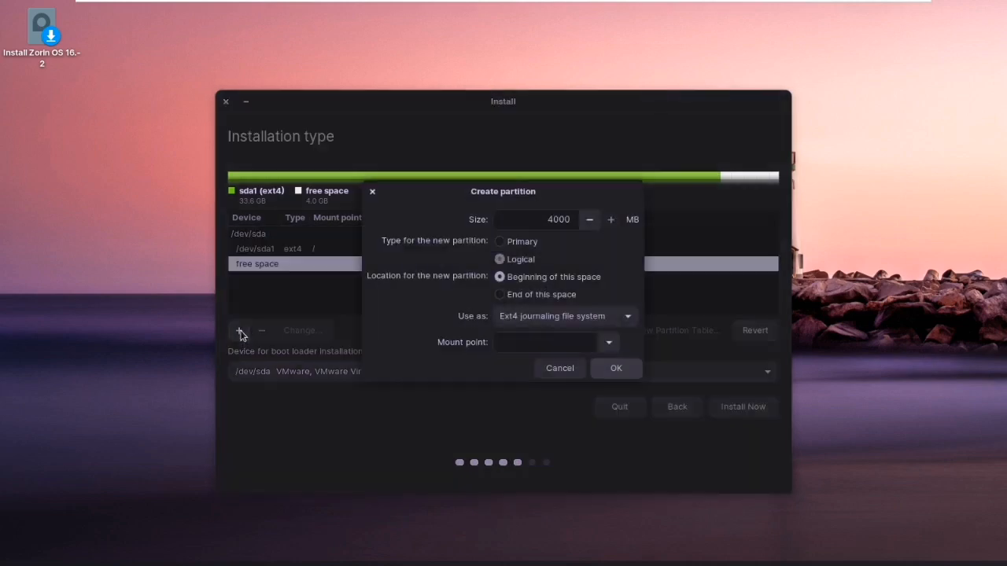
left_click(524, 318)
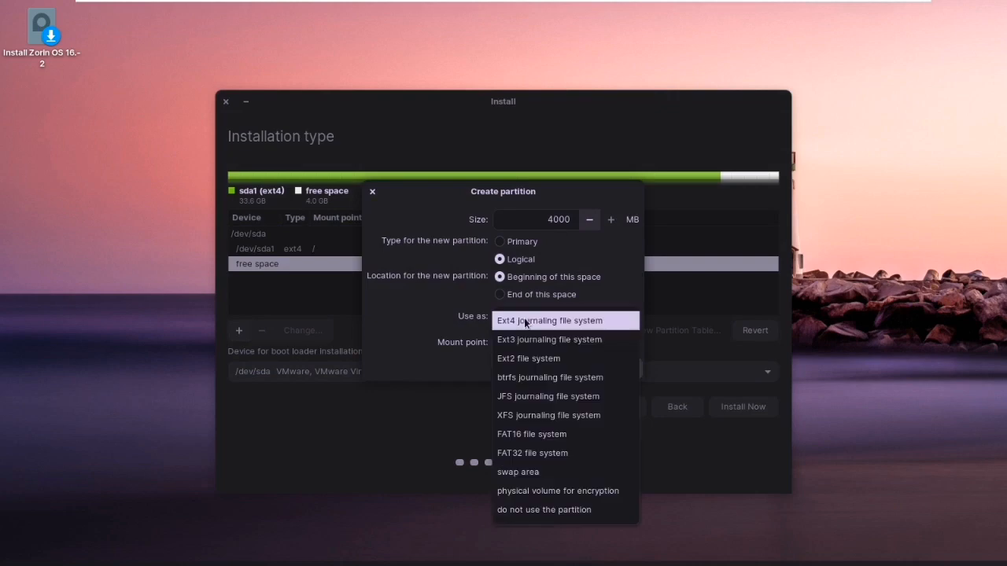
left_click(532, 471)
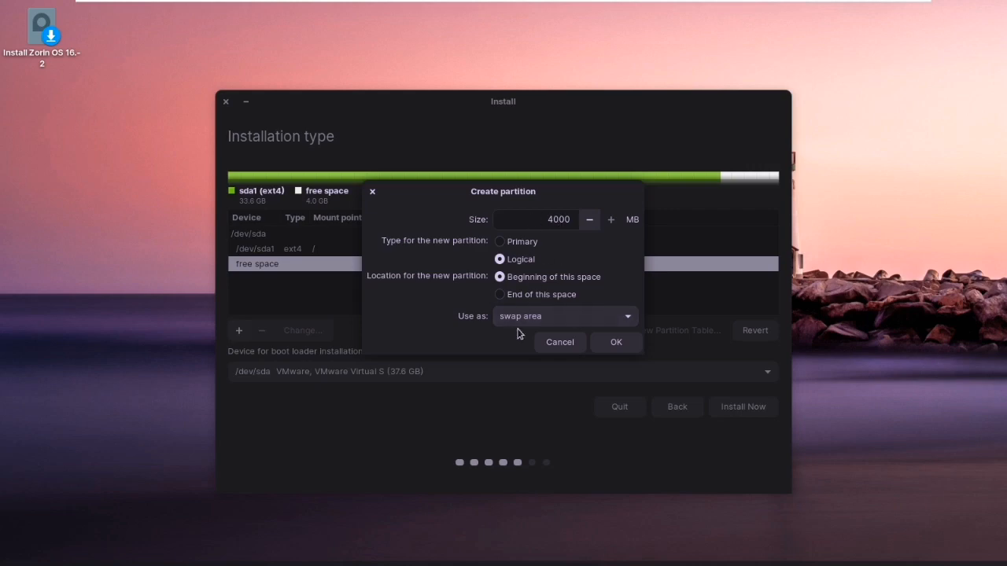
left_click(612, 339)
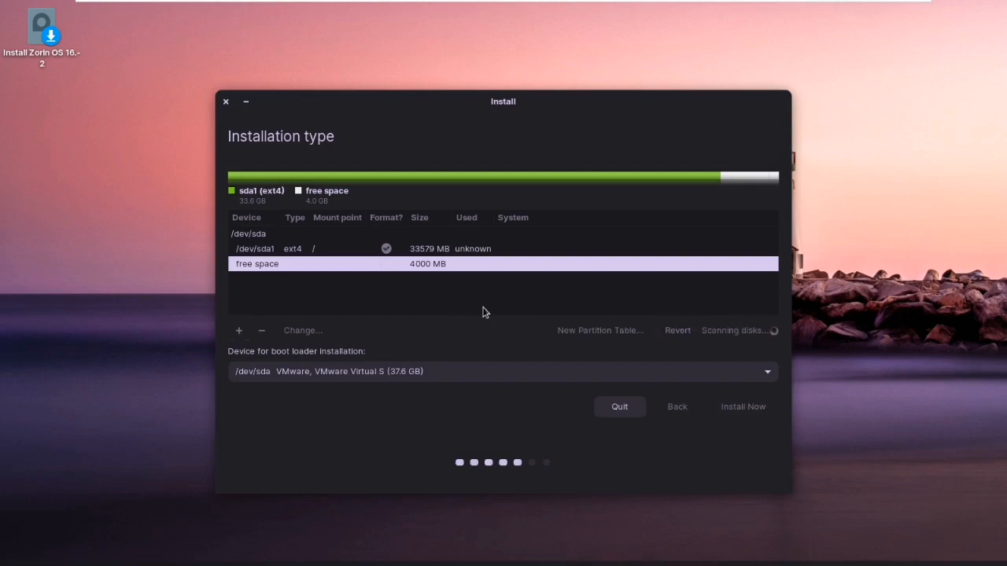
Start the installation by approving the partition changes to disk, and set the location to Karachi
left_click(413, 252)
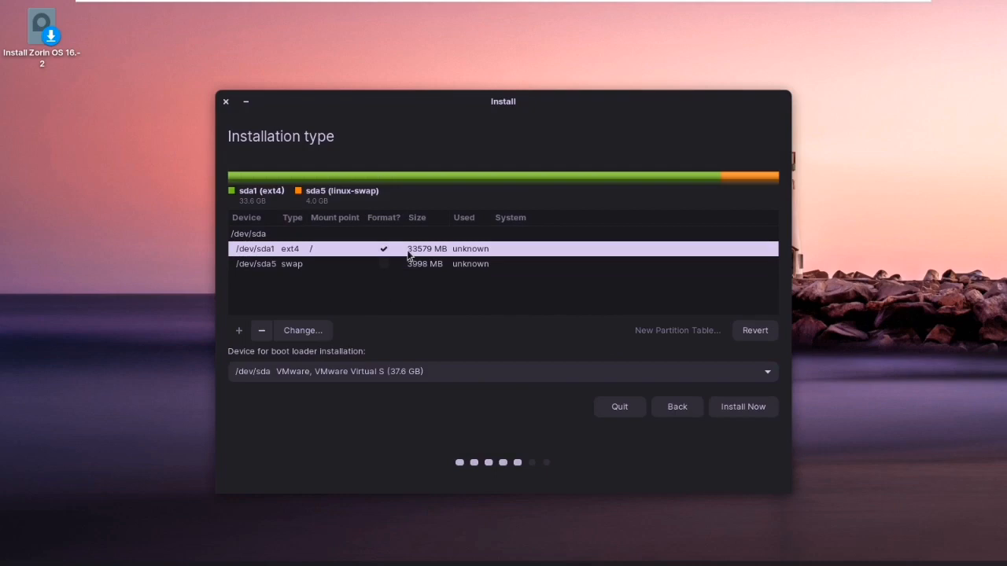
left_click(740, 407)
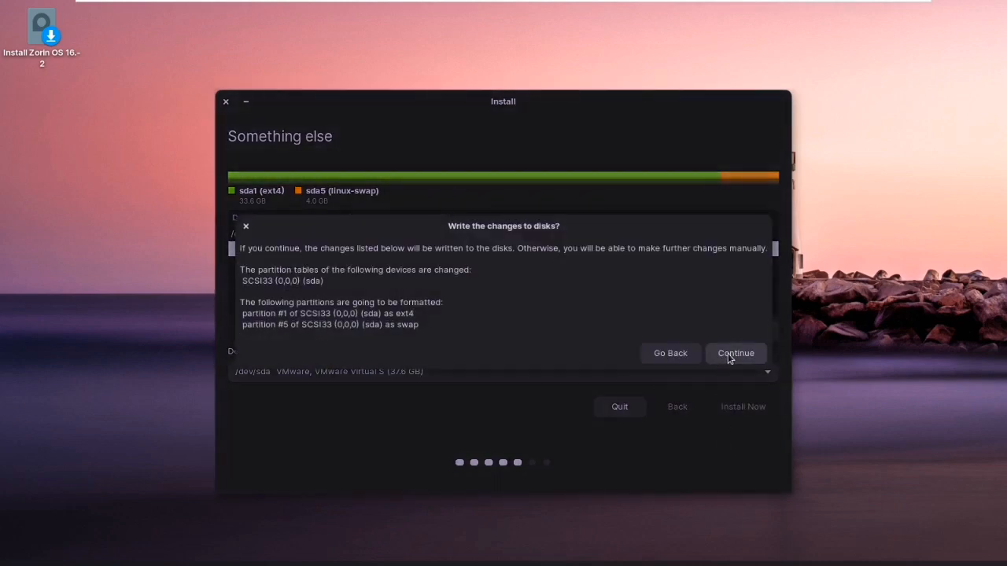
left_click(730, 356)
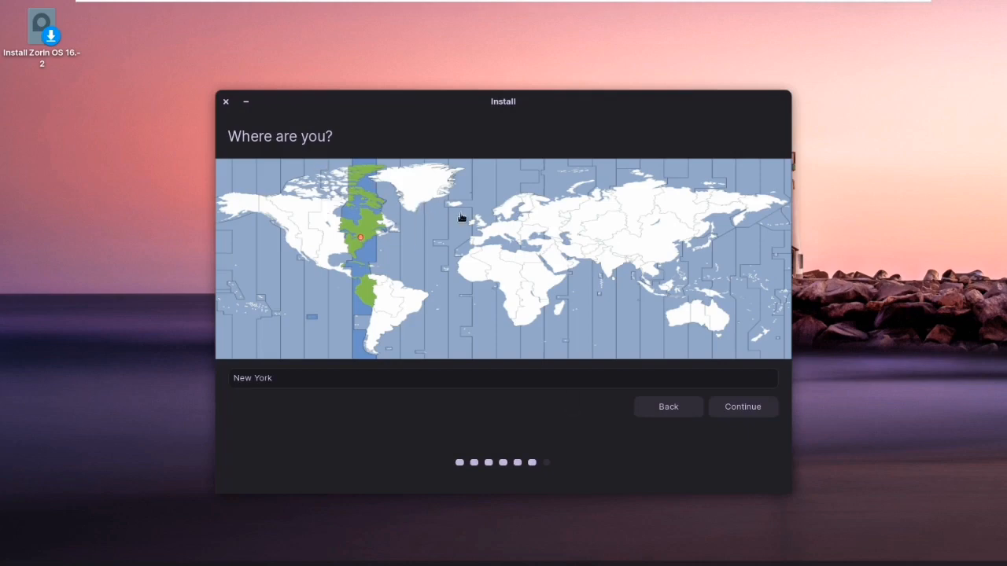
left_click(602, 260)
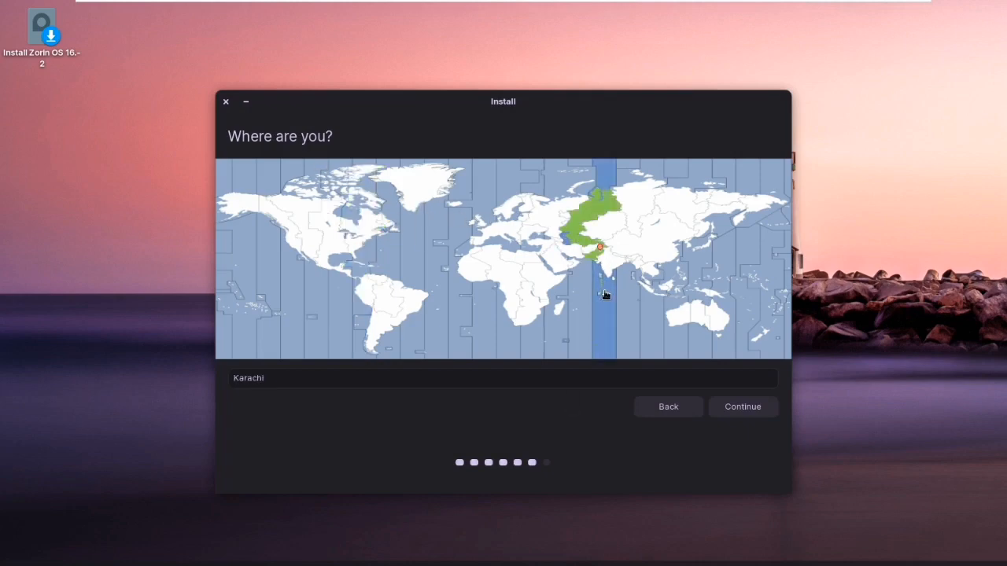
left_click(740, 408)
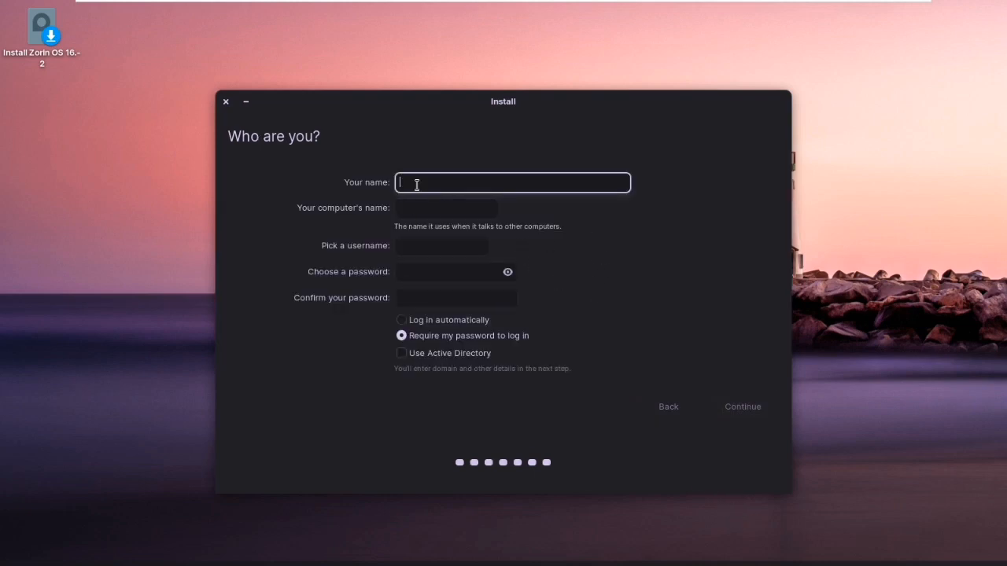
Fill in the user's name on the account form and set the account to log in automatically
type("Baaba")
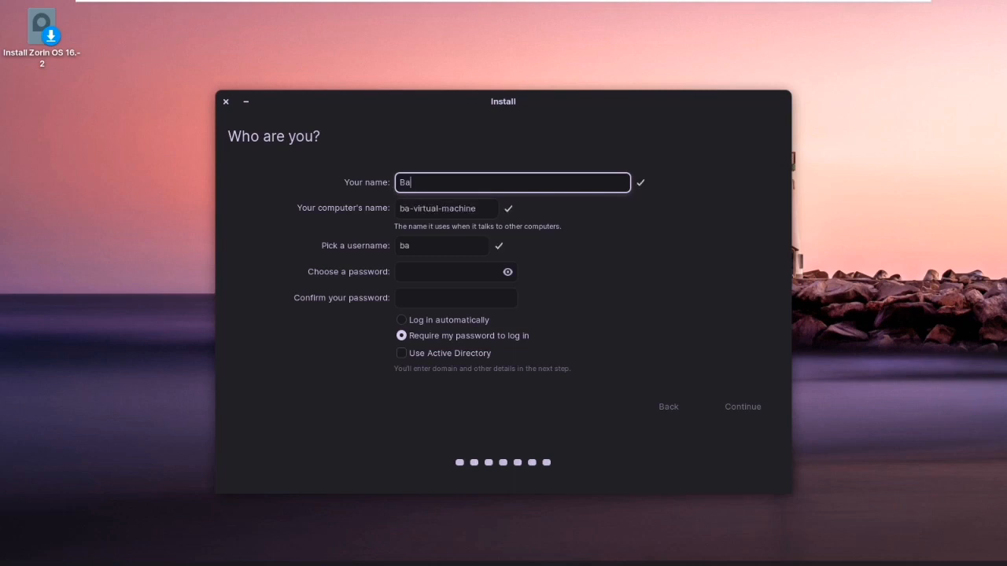
double_click(440, 247)
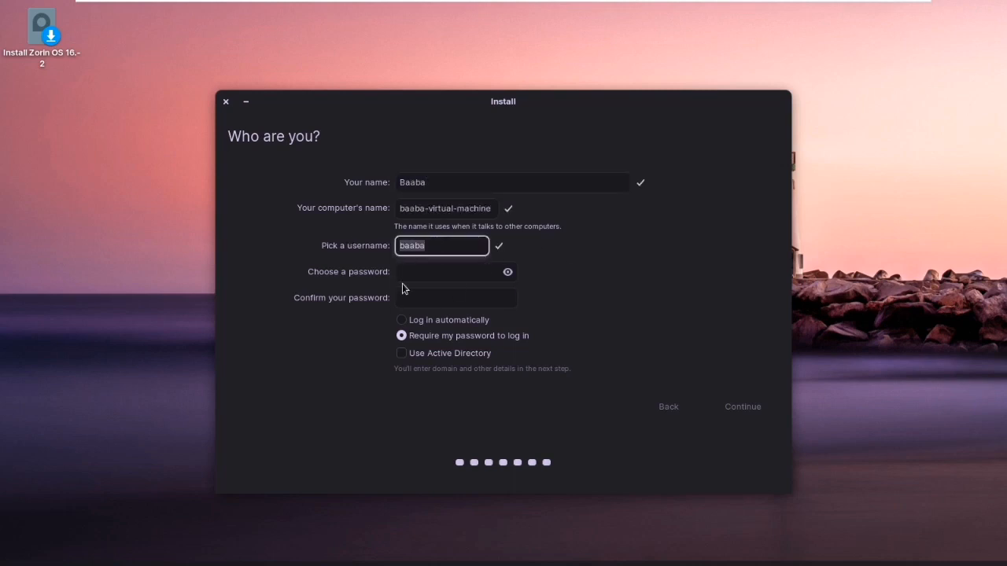
left_click(403, 272)
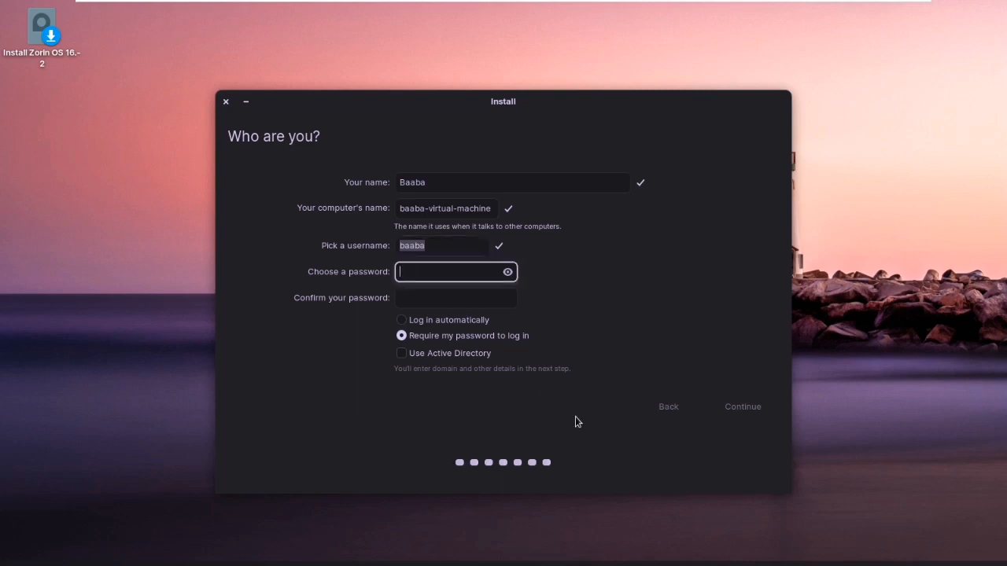
left_click(402, 334)
left_click(401, 321)
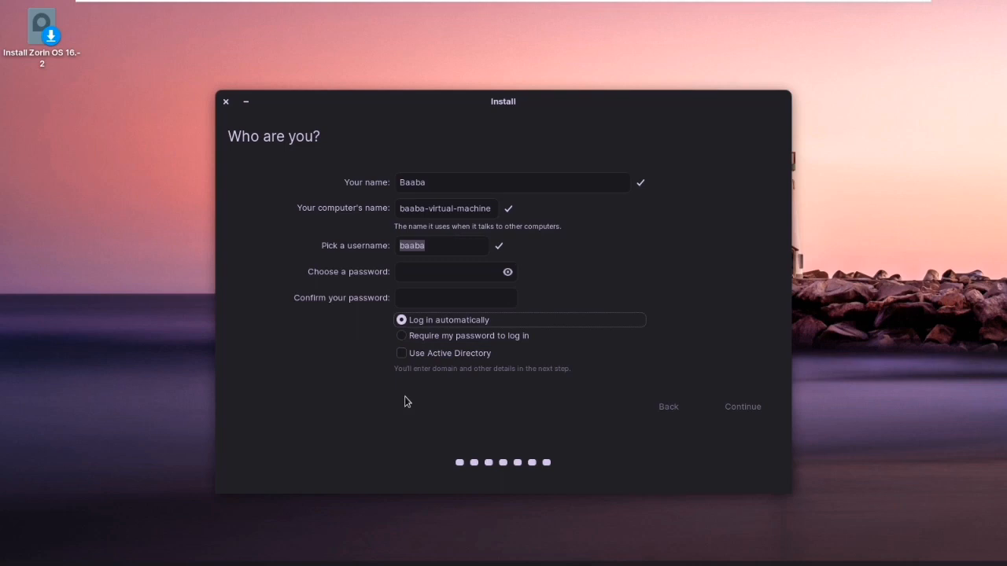
left_click(406, 338)
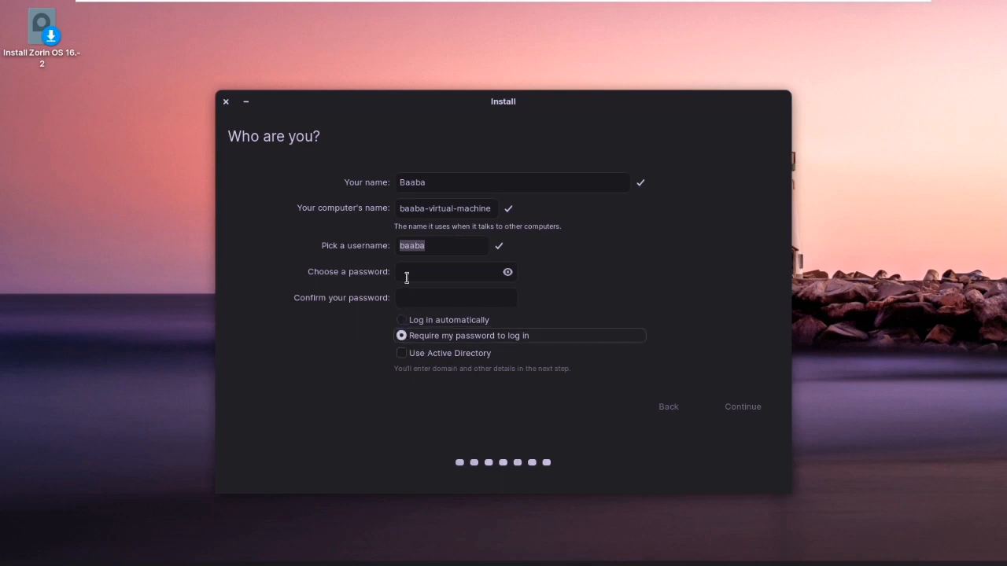
left_click(402, 320)
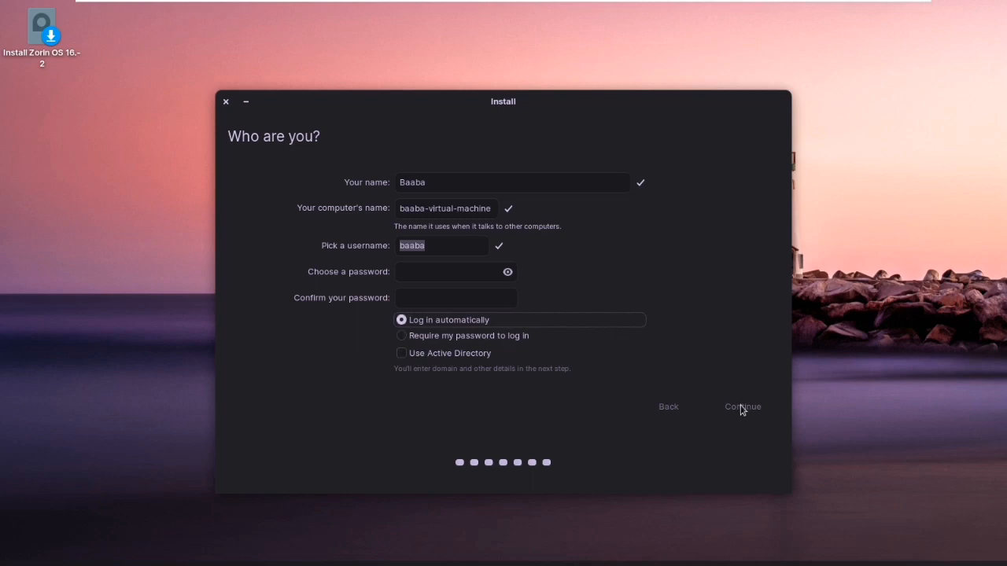
Enter and confirm the account password, and submit the account details to continue the installation
left_click(425, 270)
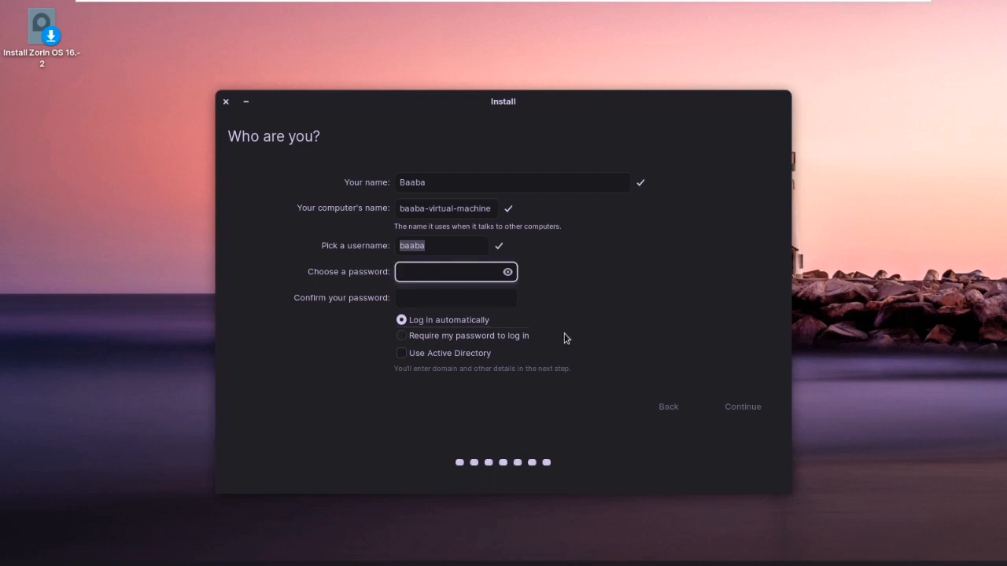
type("b")
key("Tab")
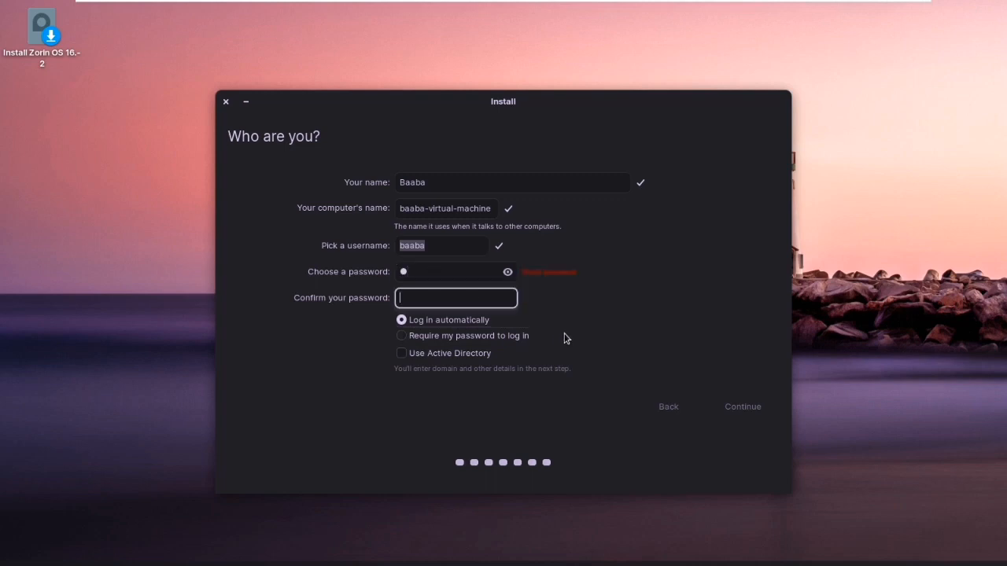
type("b")
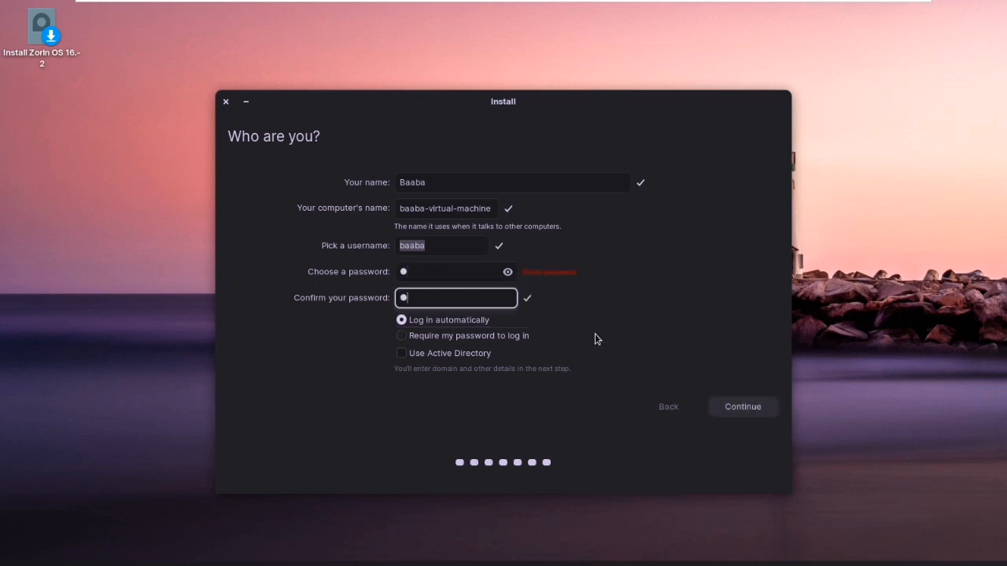
left_click(746, 413)
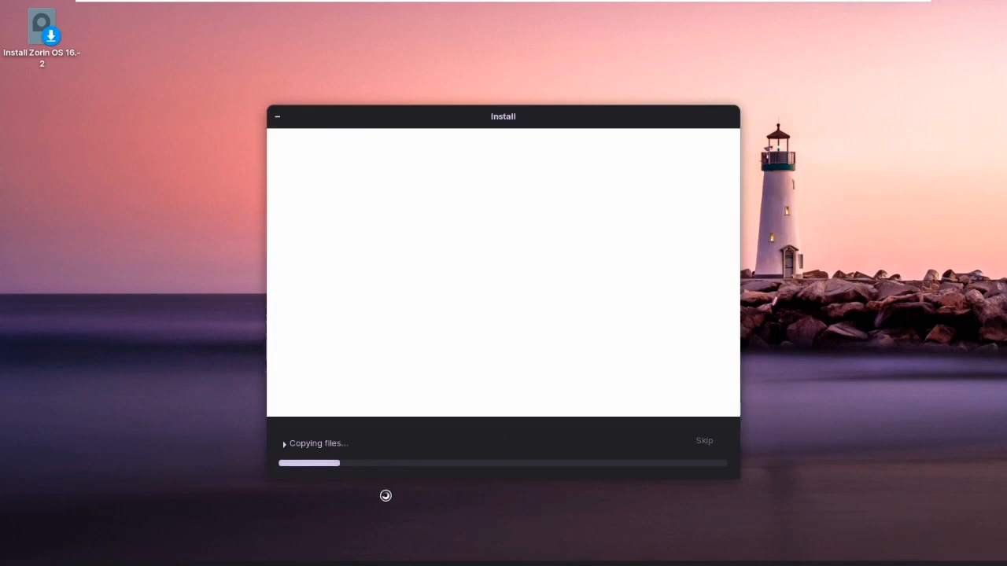
Examine the installer's detailed file-copying log and browse the applications included in the live session
left_click(284, 444)
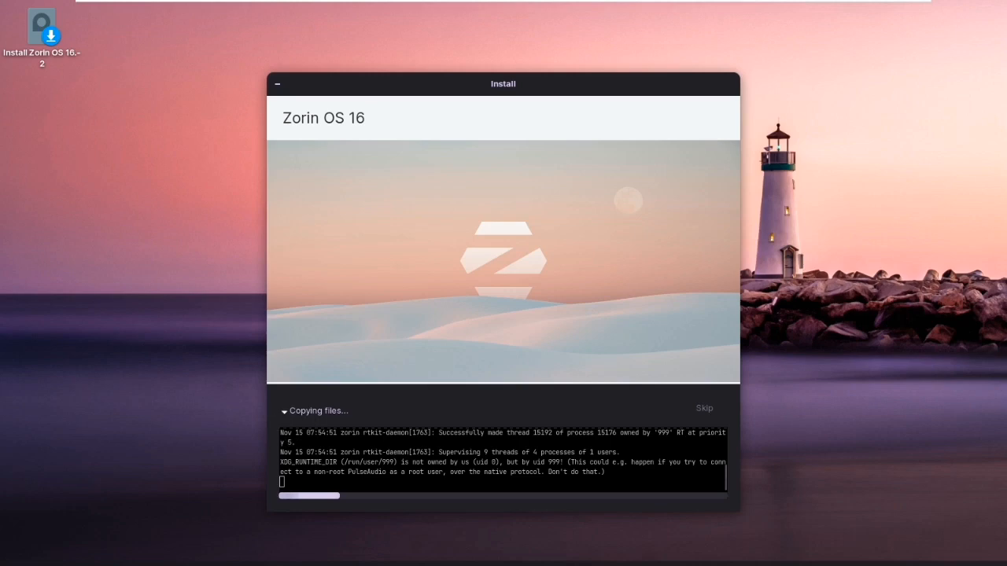
left_click(282, 411)
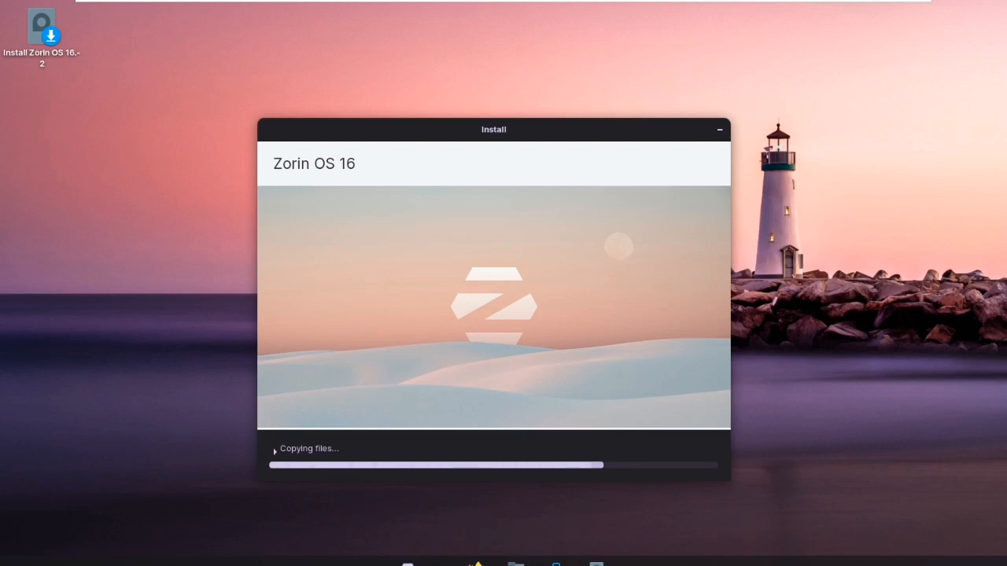
key("super")
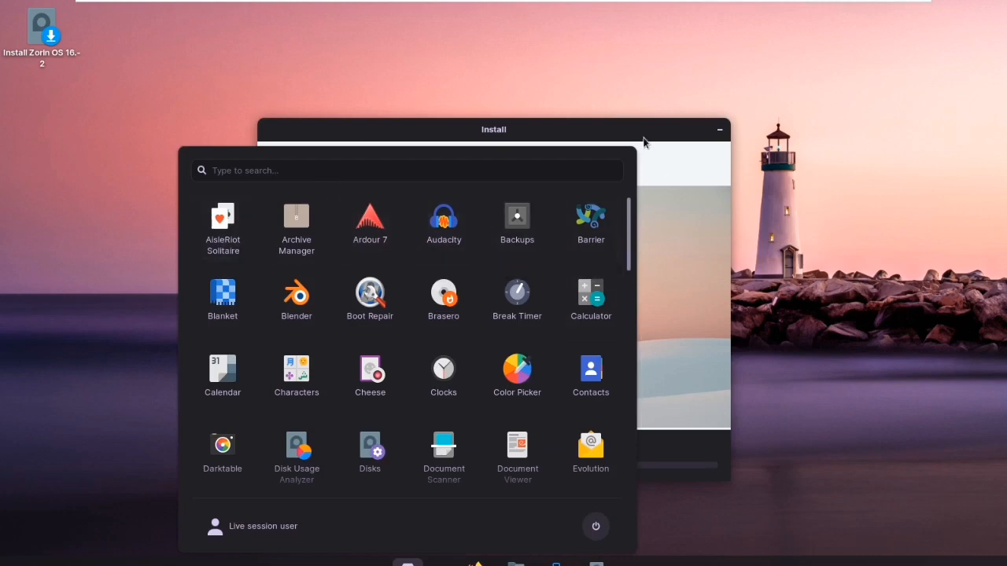
left_click(643, 138)
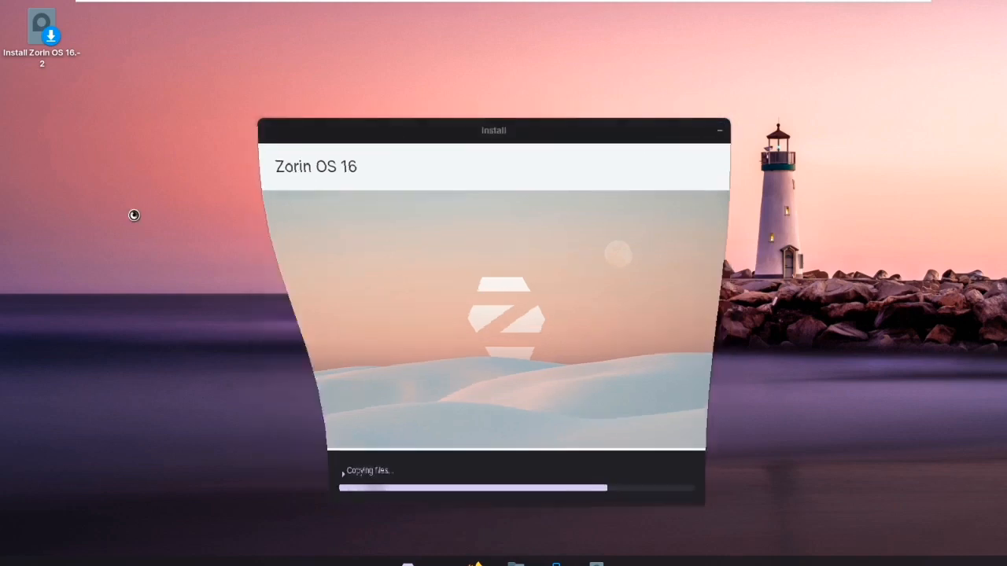
left_click(408, 563)
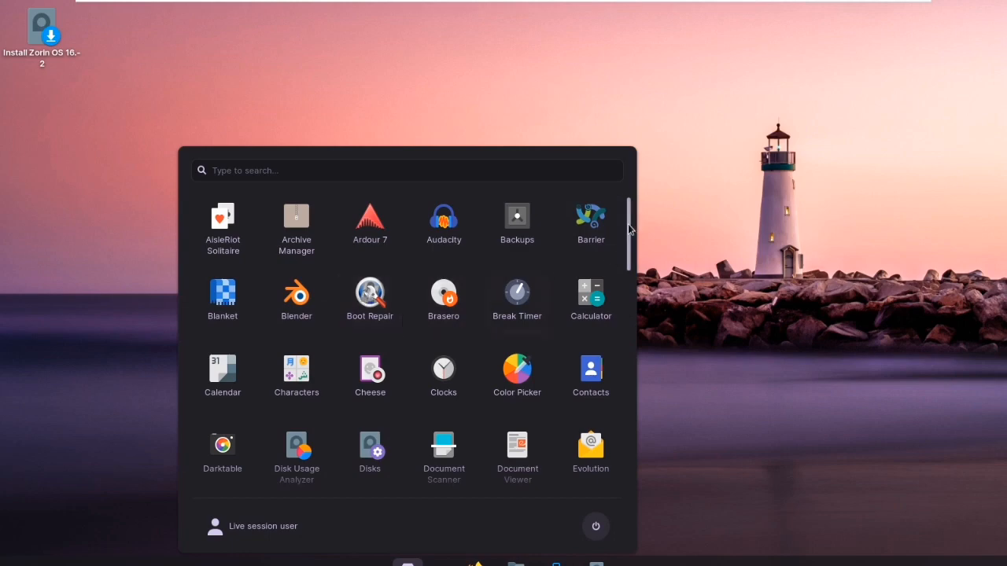
scroll(566, 252, "down", 3)
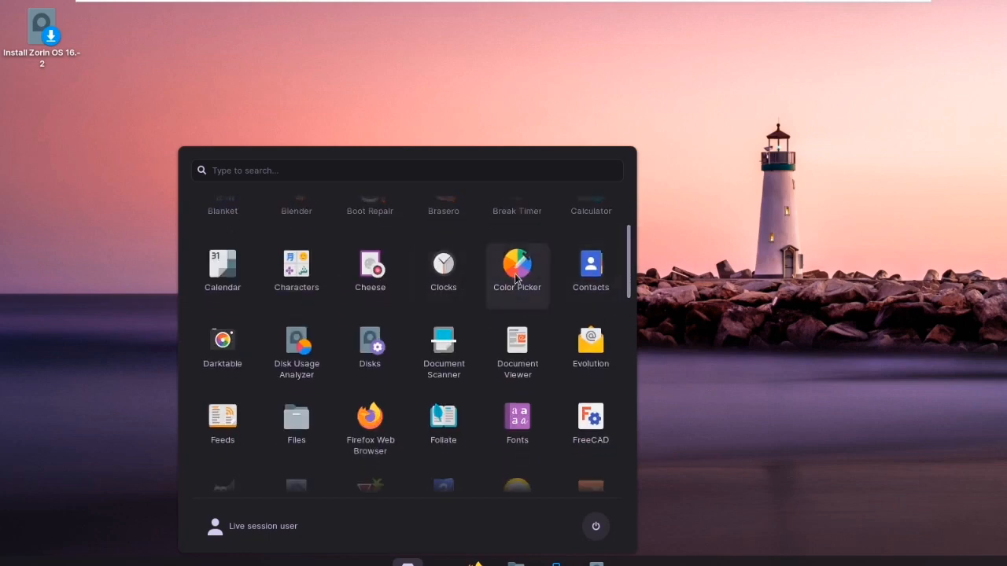
Set the background settings aside and sample the colour at the wallpaper lighthouse's top with Color Picker, and close it
left_click(677, 319)
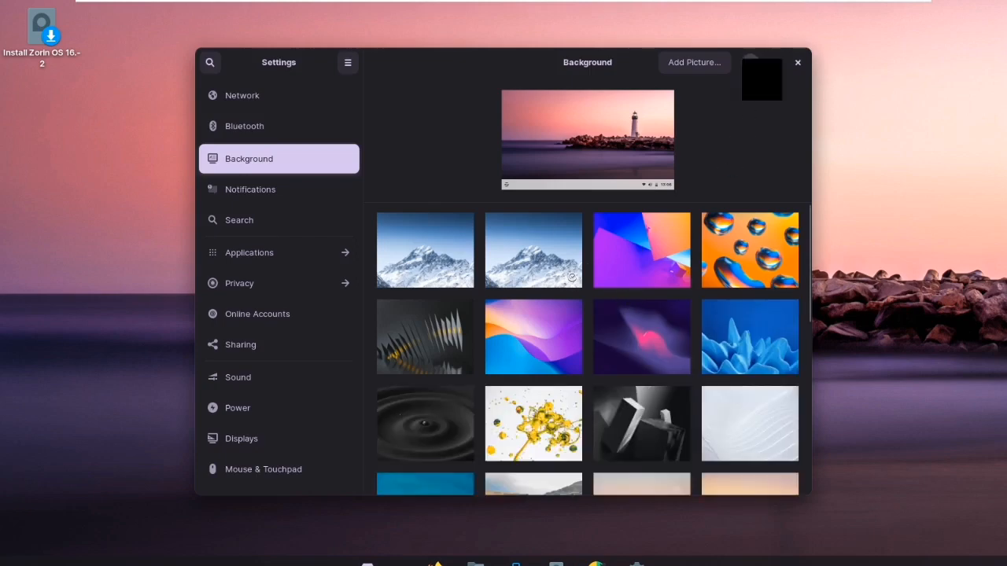
left_click(752, 62)
left_click_drag(611, 184, 592, 165)
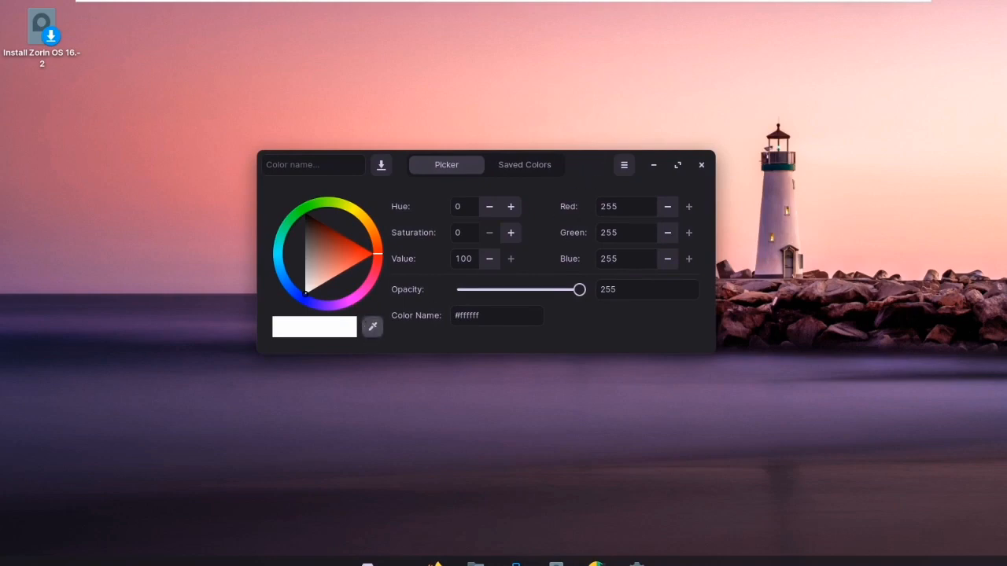
left_click(373, 327)
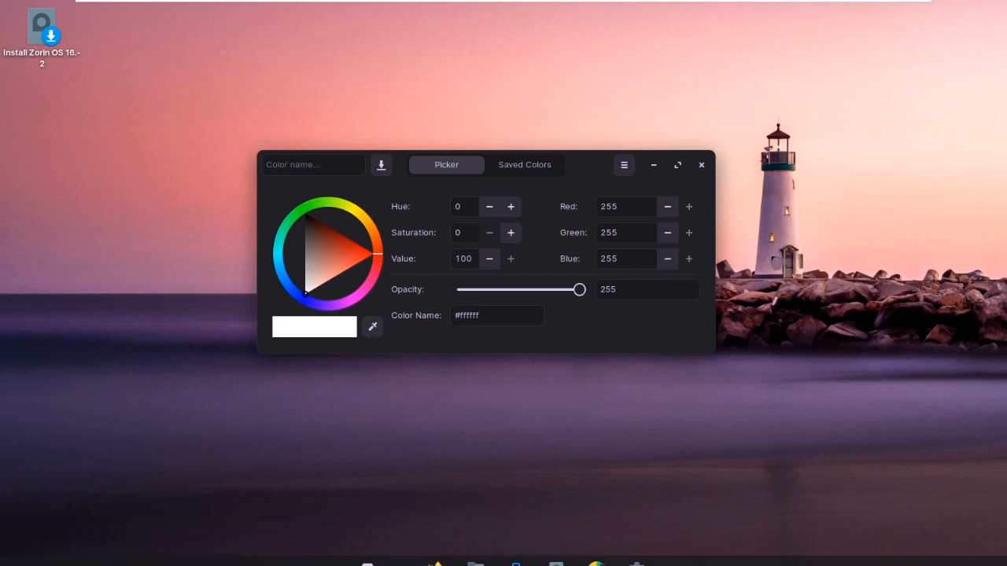
left_click(777, 135)
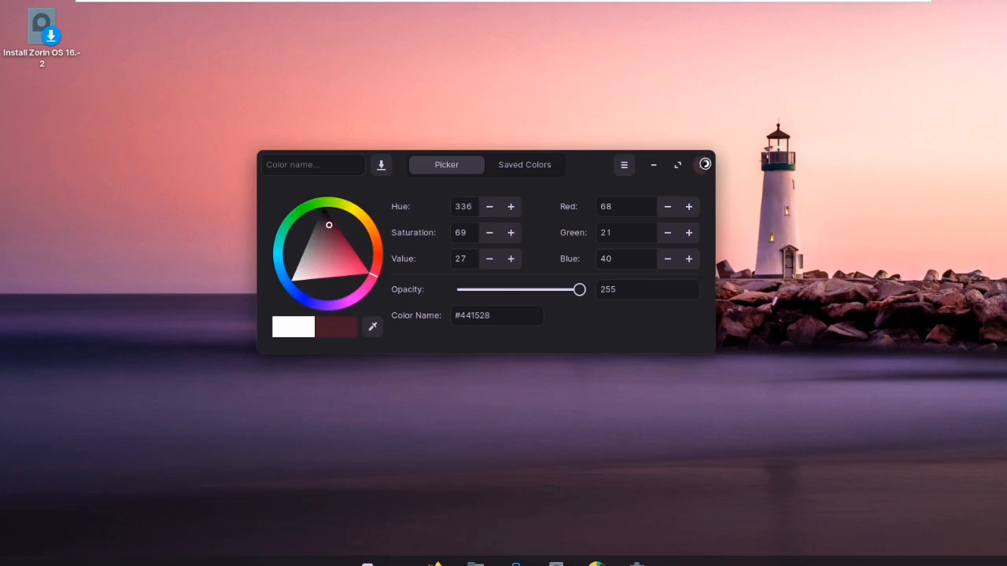
left_click(702, 164)
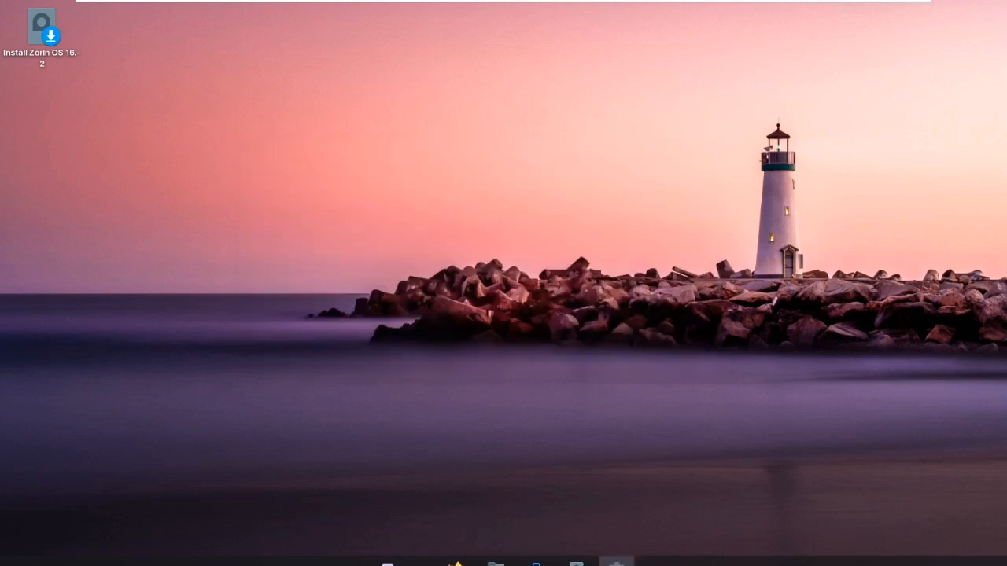
Reopen the system settings and examine the Network, Bluetooth, Notifications, Search and Sound pages
left_click(614, 560)
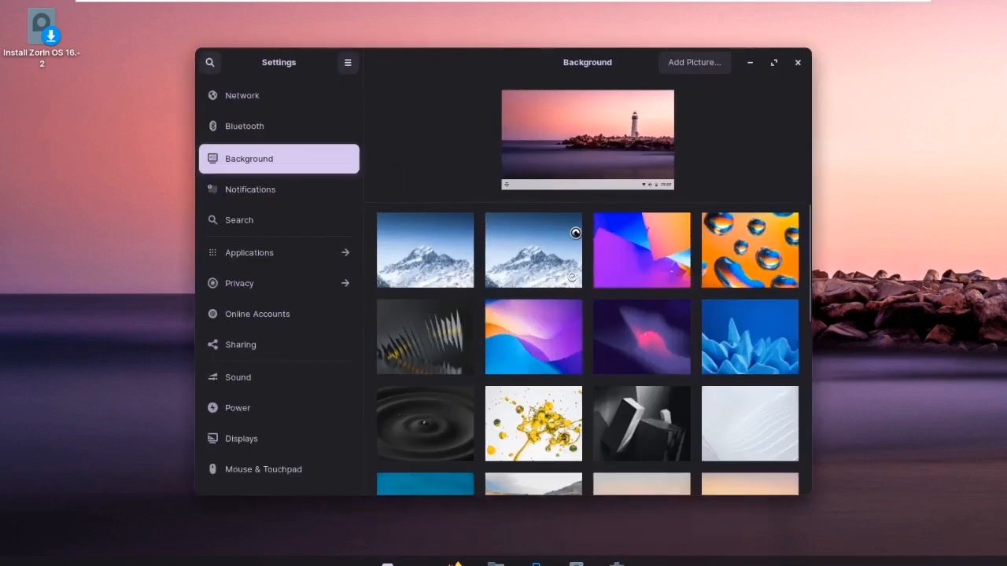
left_click(258, 96)
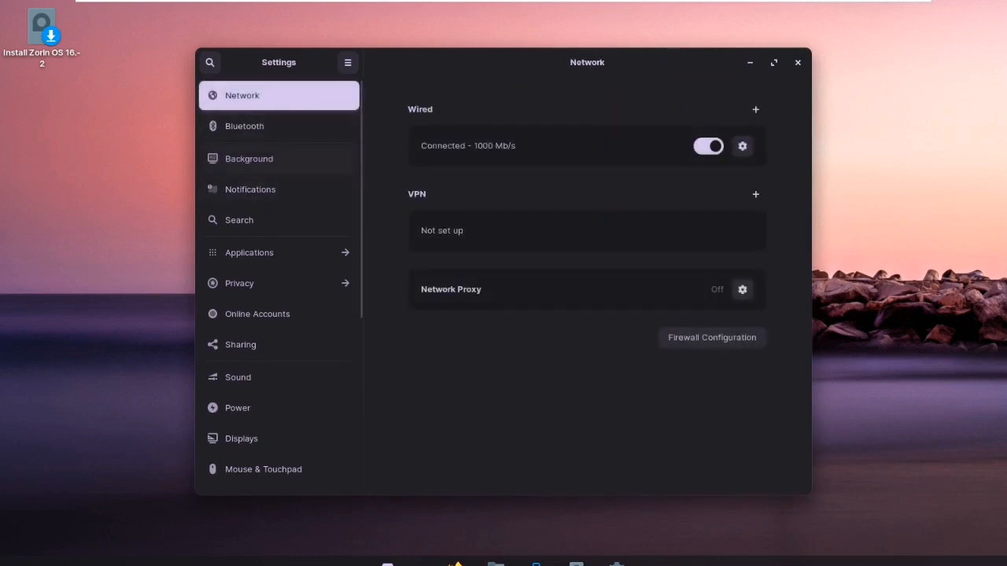
left_click(271, 125)
left_click(264, 193)
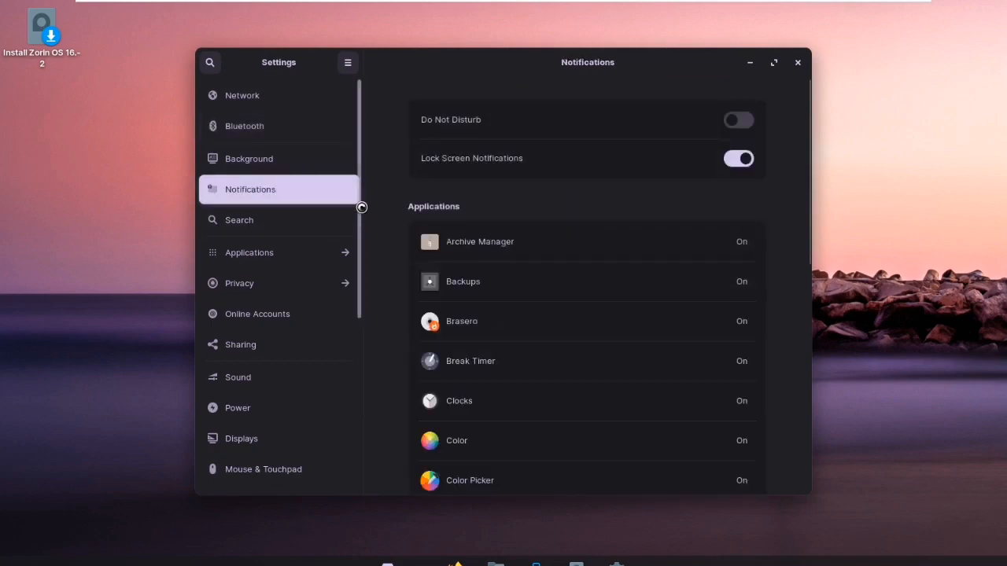
left_click_drag(361, 207, 353, 254)
left_click(262, 130)
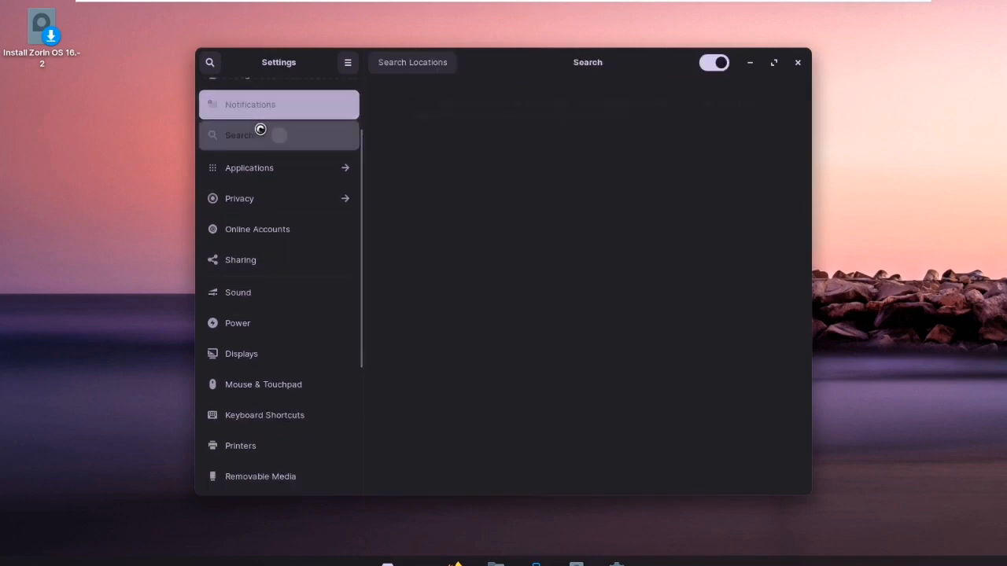
left_click_drag(360, 152, 361, 208)
left_click(252, 174)
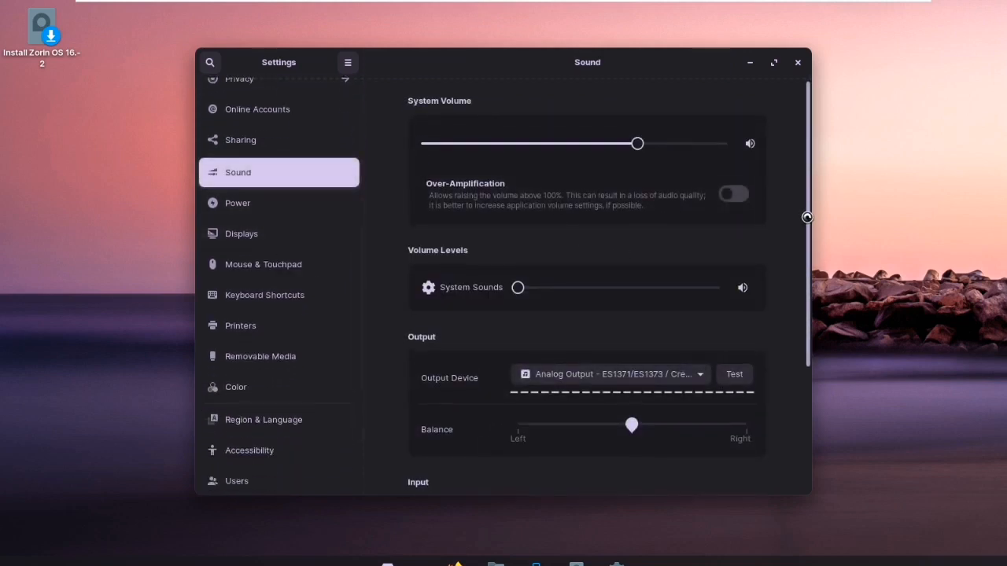
left_click_drag(808, 169, 799, 129)
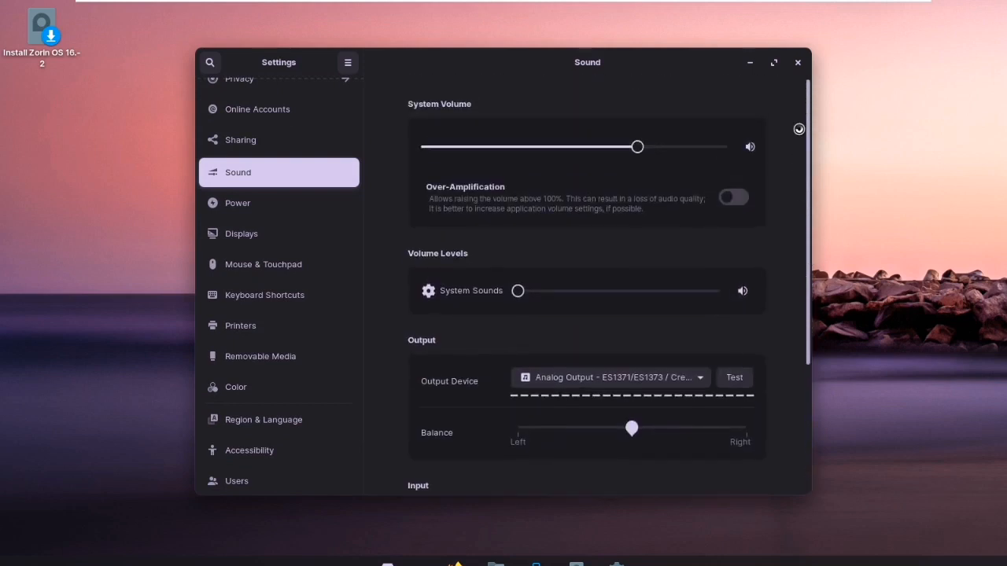
Review the Displays and Color settings and the system details under About in a maximized window, and close Settings
left_click(257, 230)
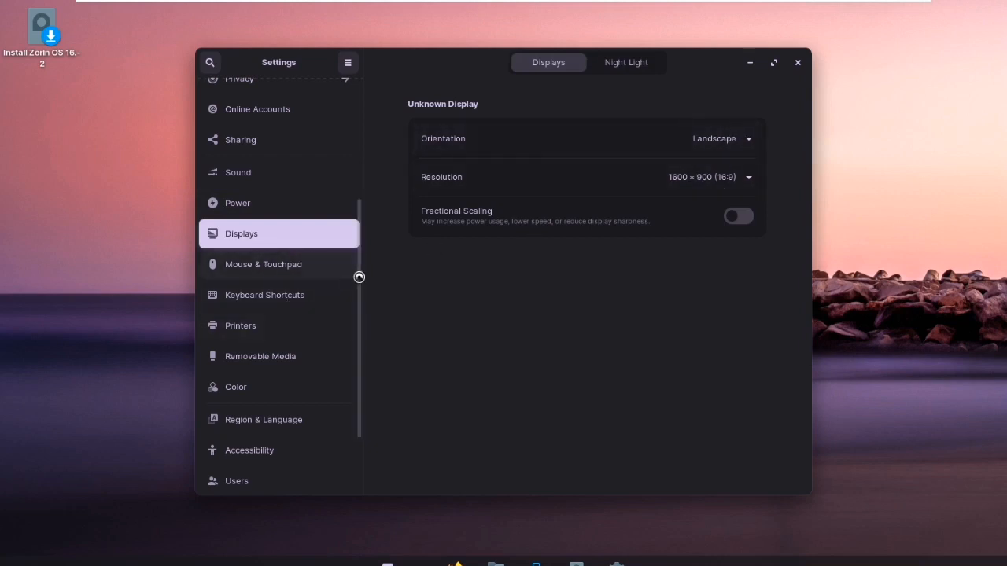
scroll(359, 287, "down", 2)
scroll(359, 287, "down", 3)
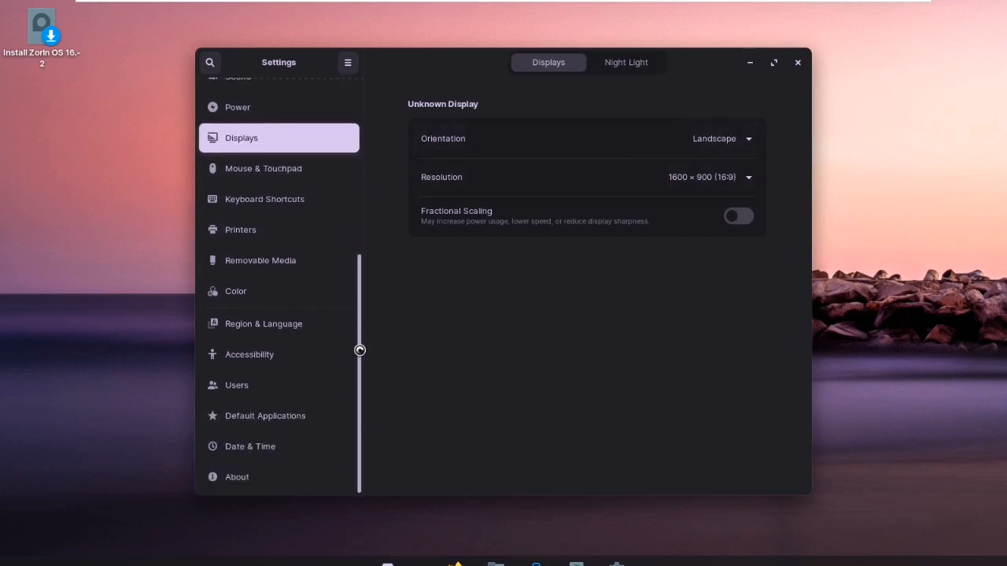
left_click(257, 297)
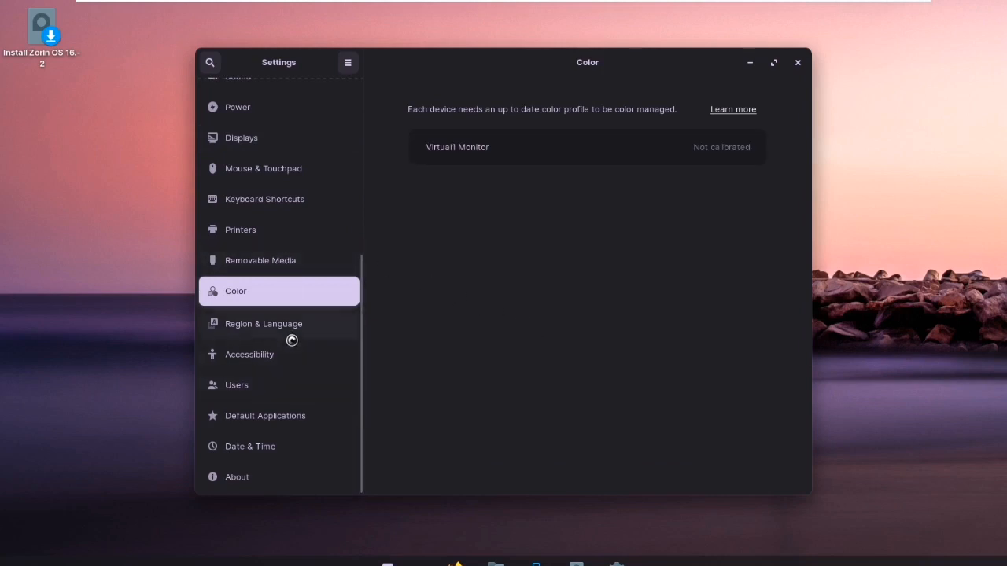
left_click(246, 478)
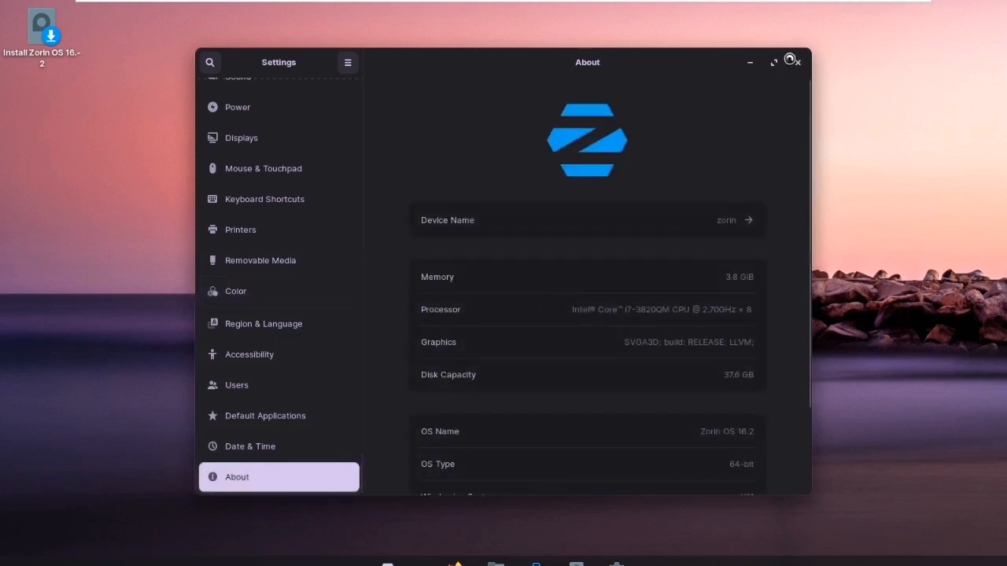
left_click(776, 62)
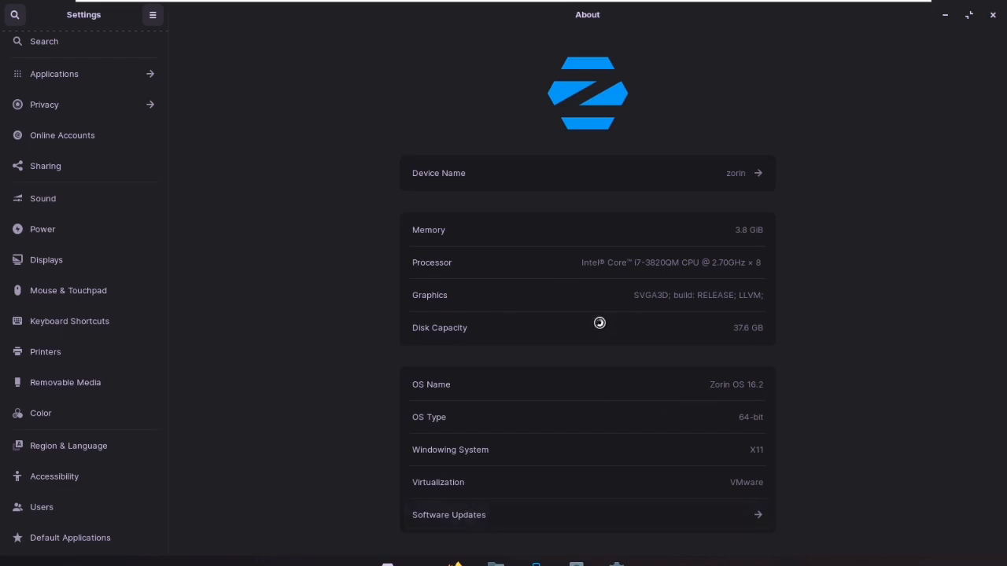
left_click(993, 15)
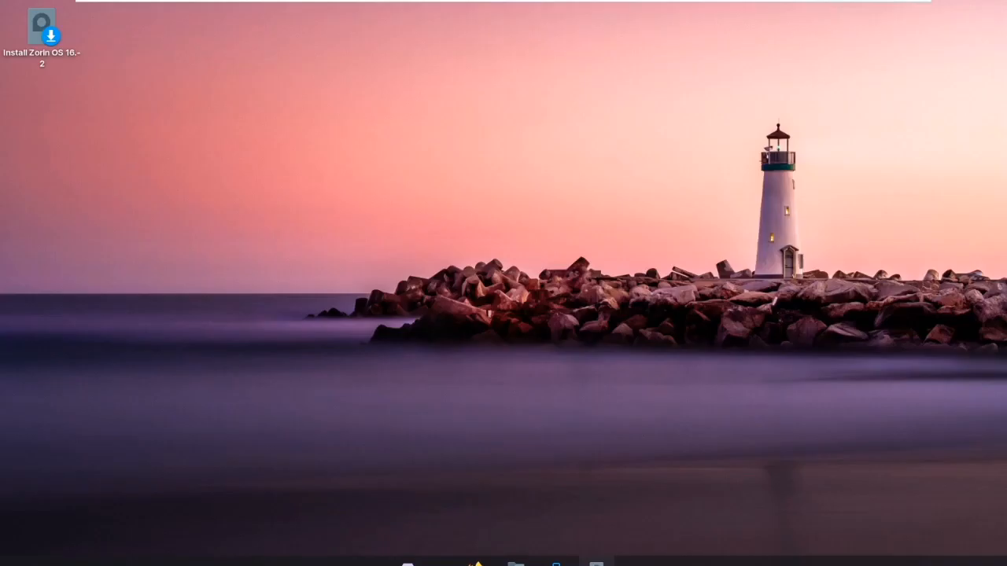
Bring the installer back into view and restart the computer to finish the installation
left_click(597, 563)
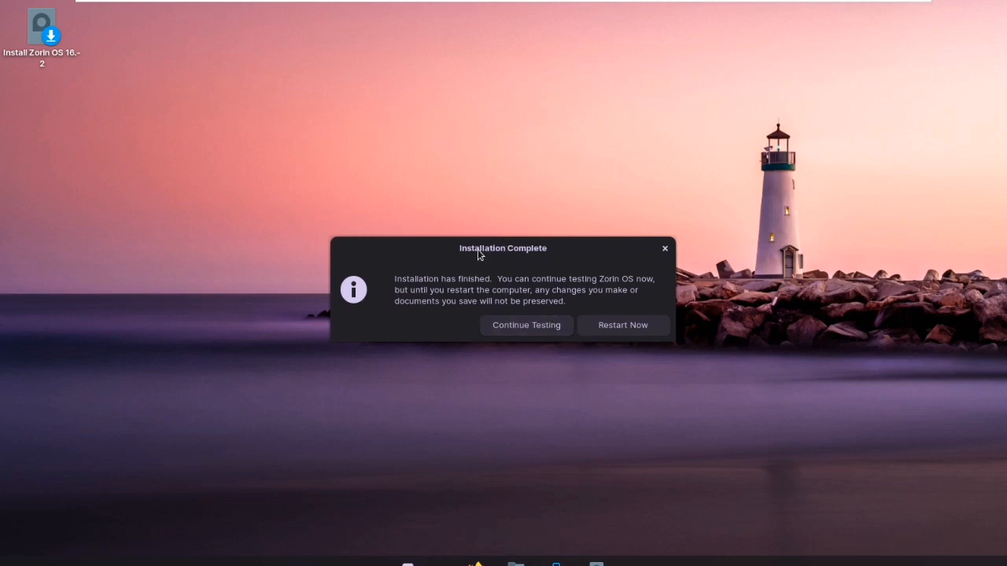
left_click_drag(478, 249, 431, 219)
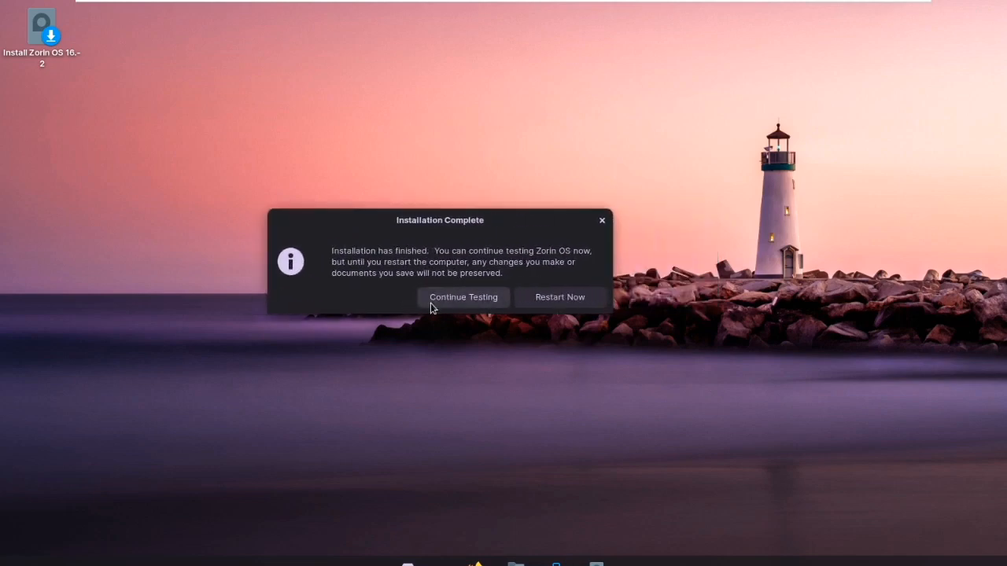
left_click(570, 302)
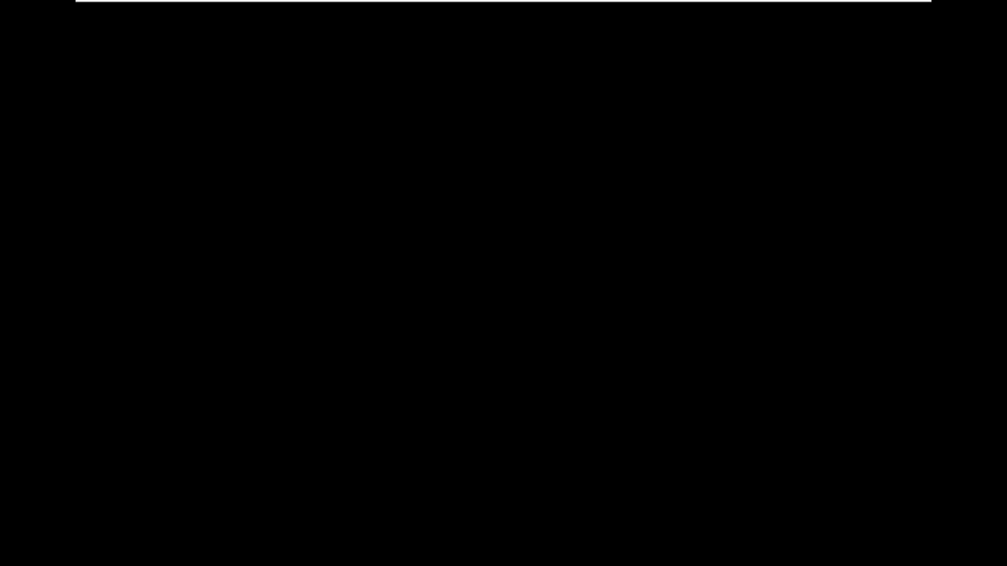